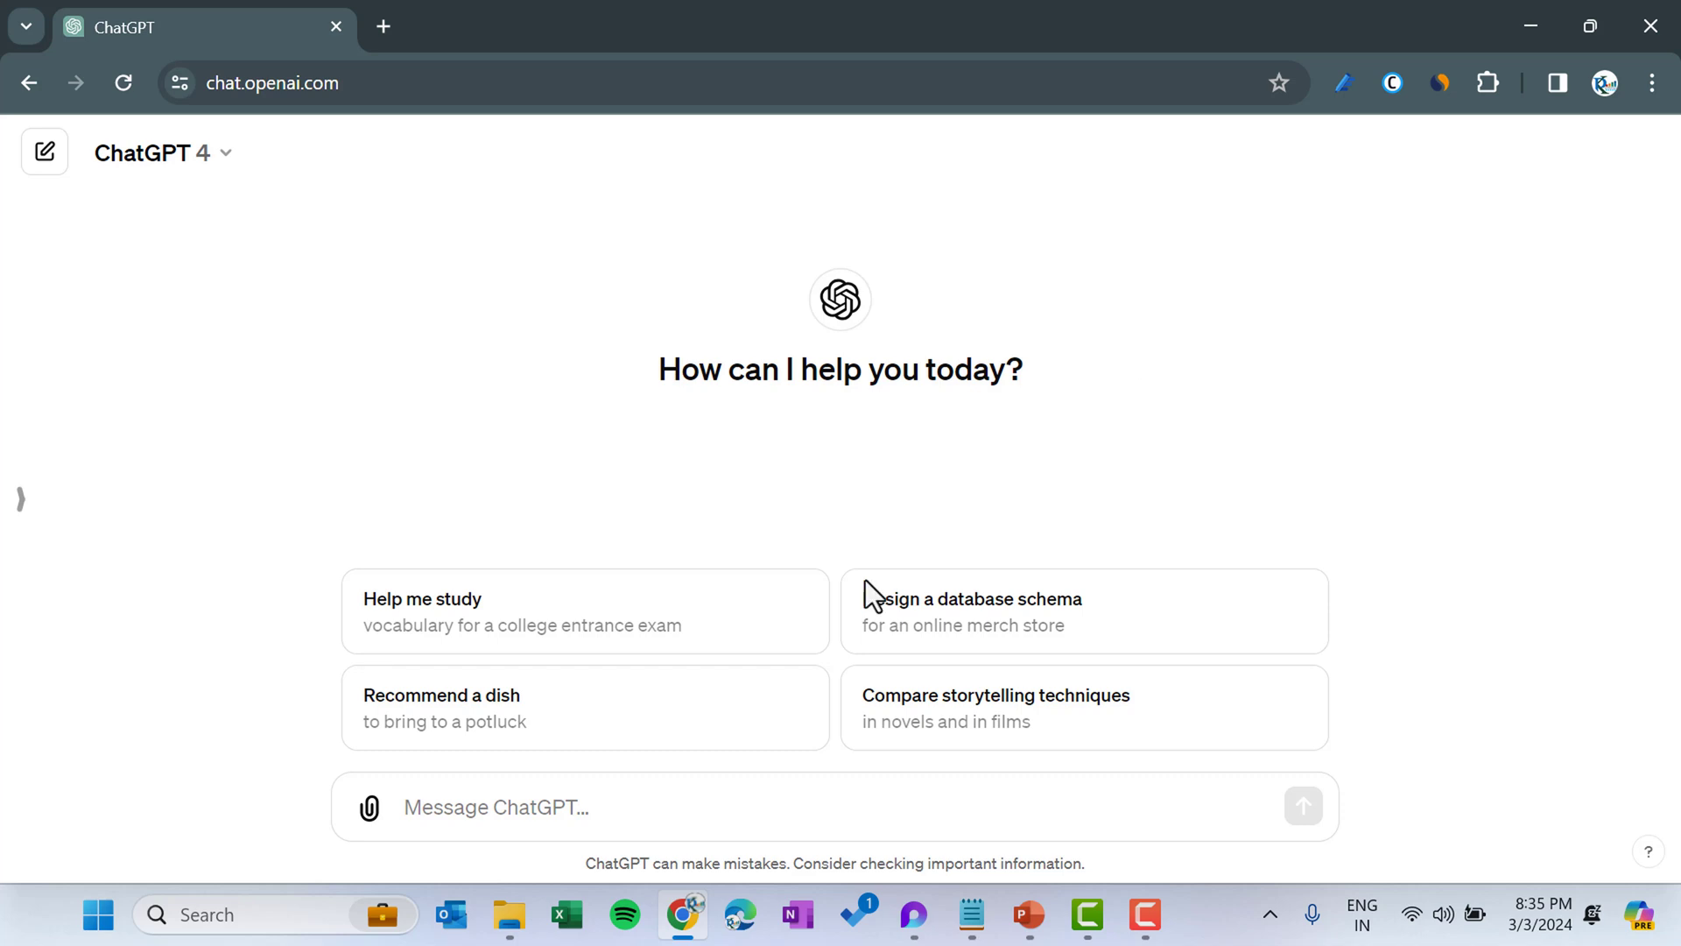
- Write a ChatGPT prompt asking for VBA code for 5 slides on 'Use of AI in daily office work'
click(454, 813)
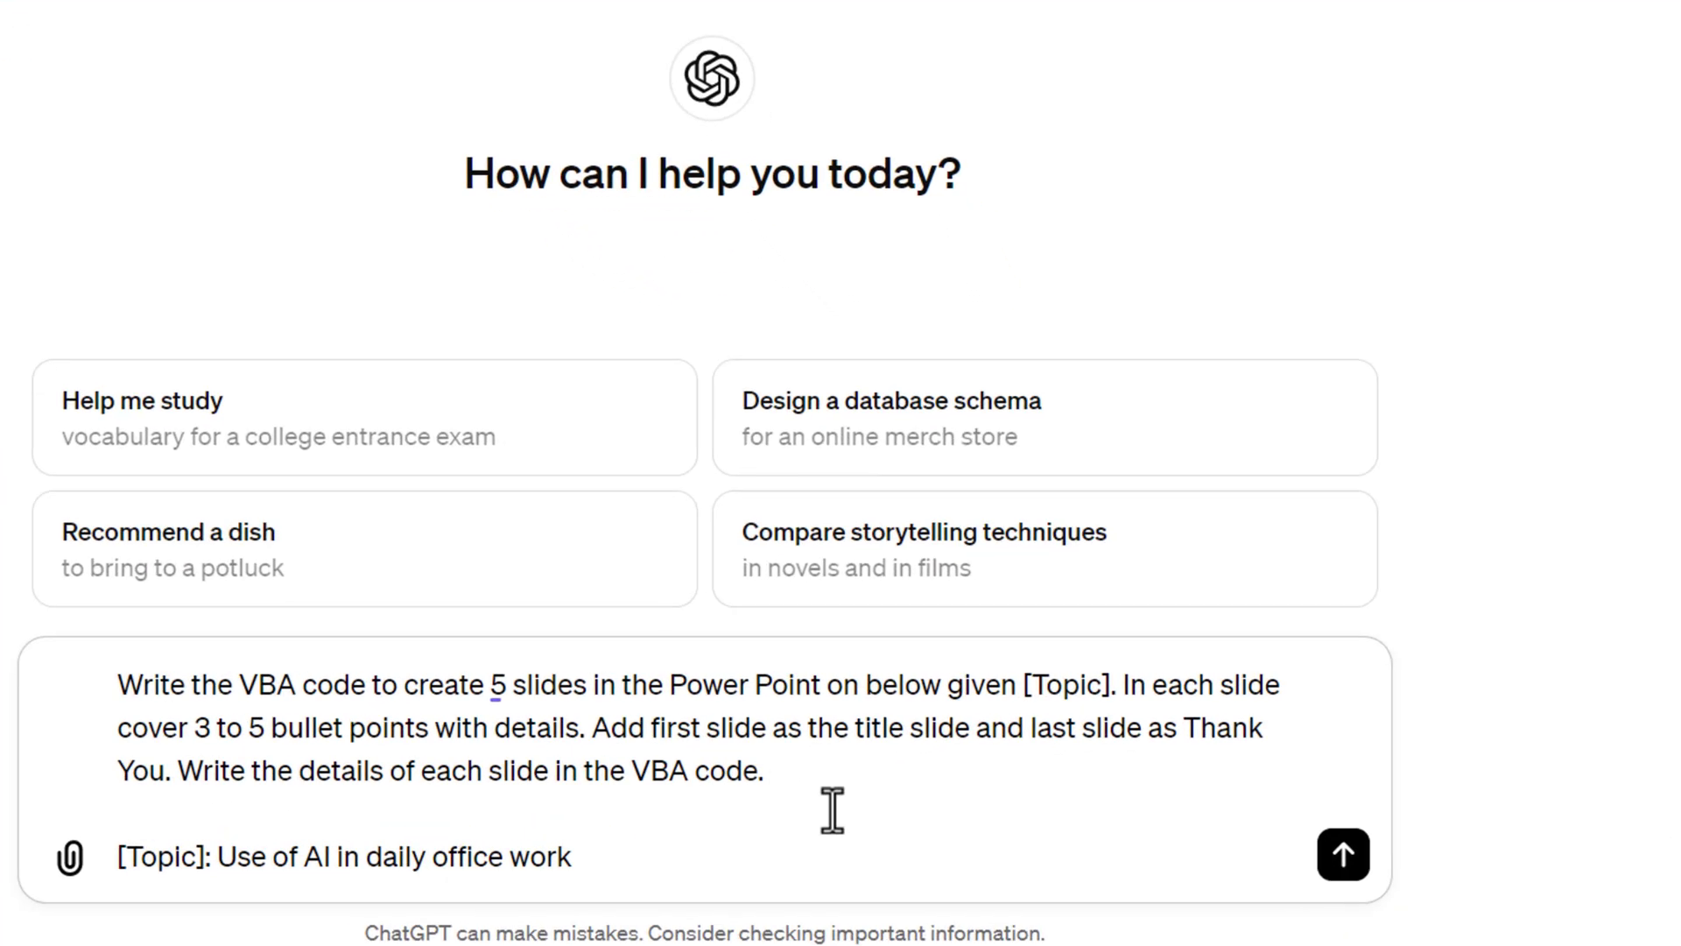
drag(131, 687, 811, 770)
click(827, 795)
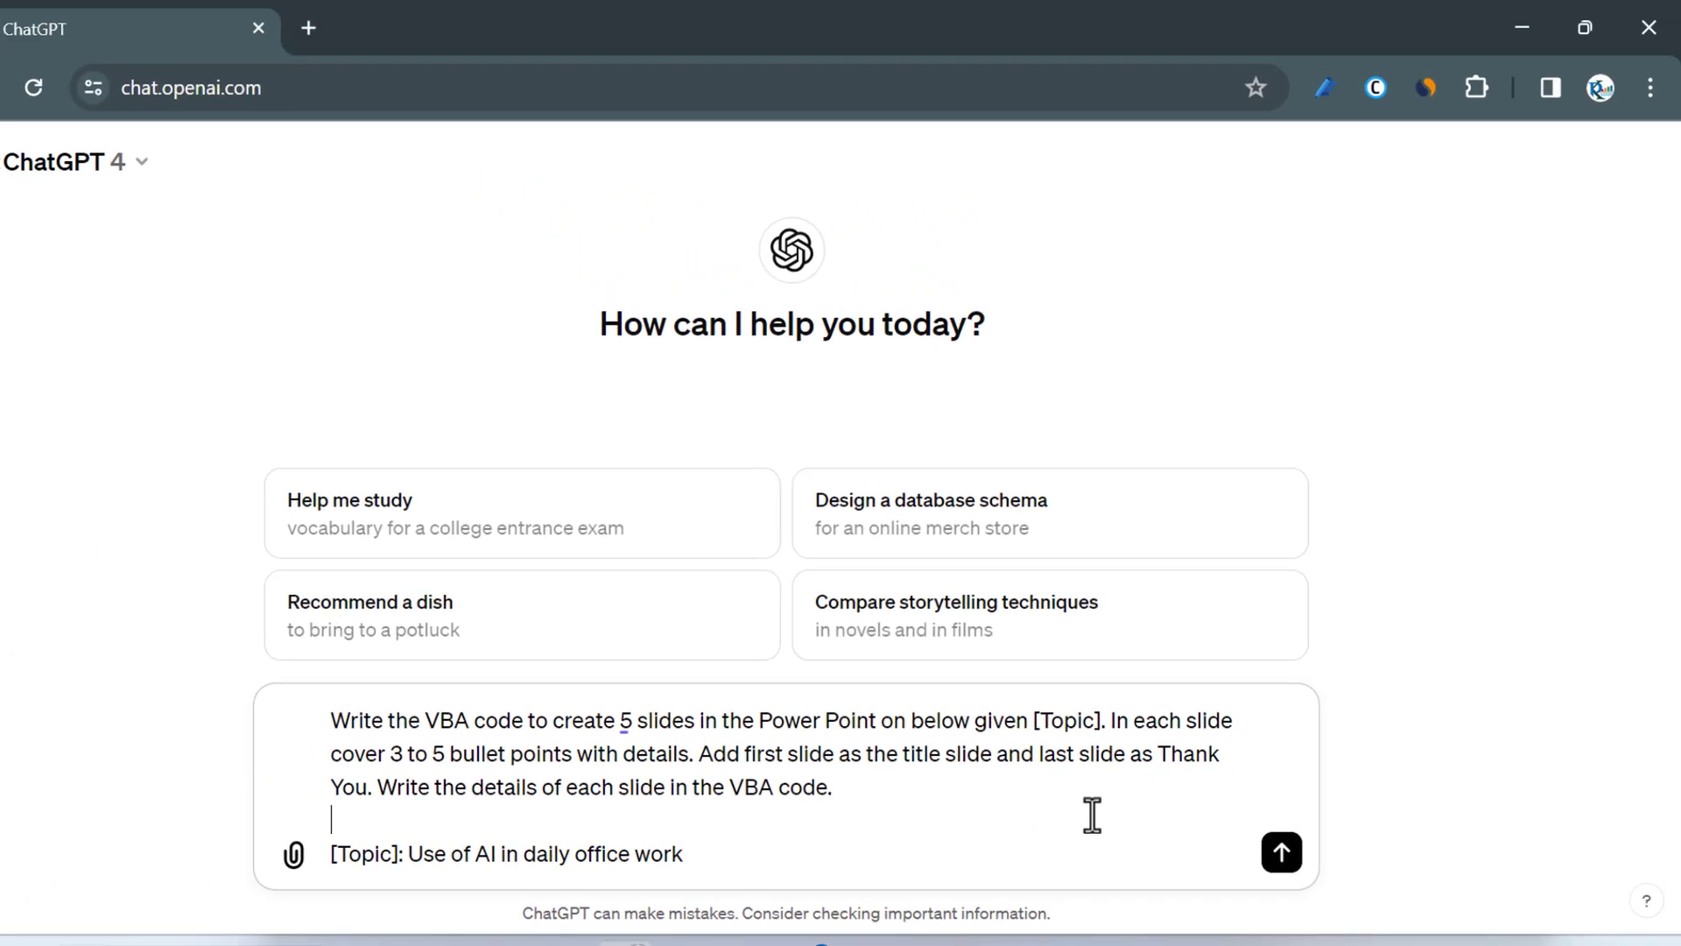
- Send the prompt, copy the generated CreatePowerPointPresentation macro, and switch to PowerPoint
click(1281, 853)
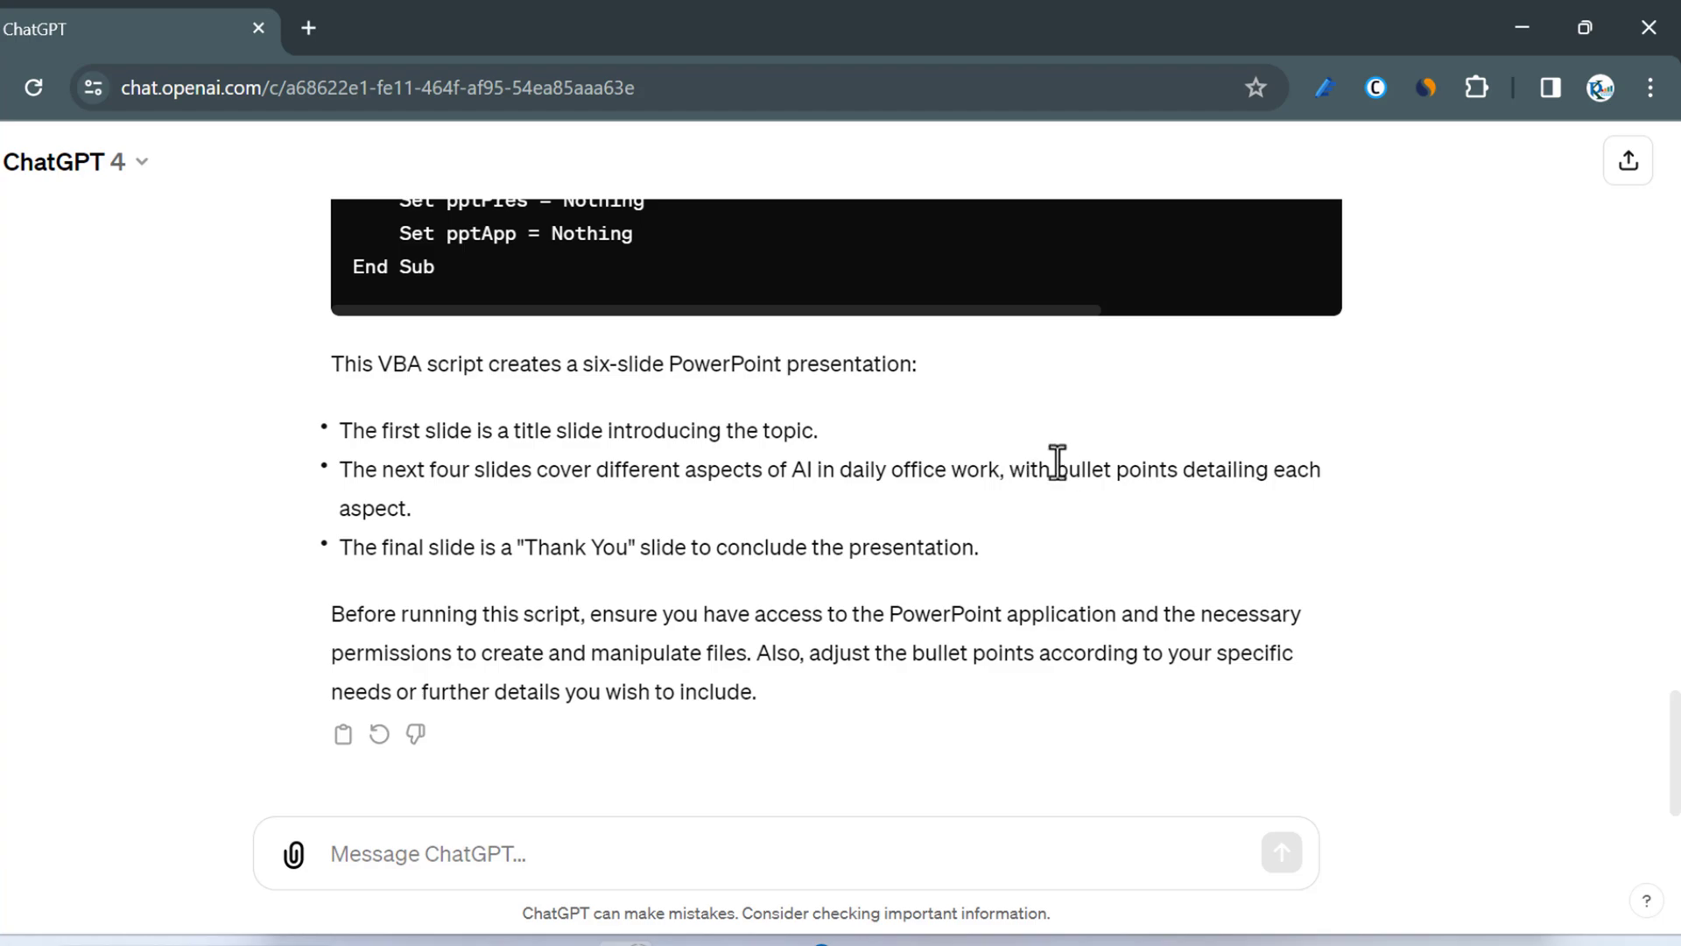
scroll(1058, 462, up, 10)
scroll(1110, 401, up, 15)
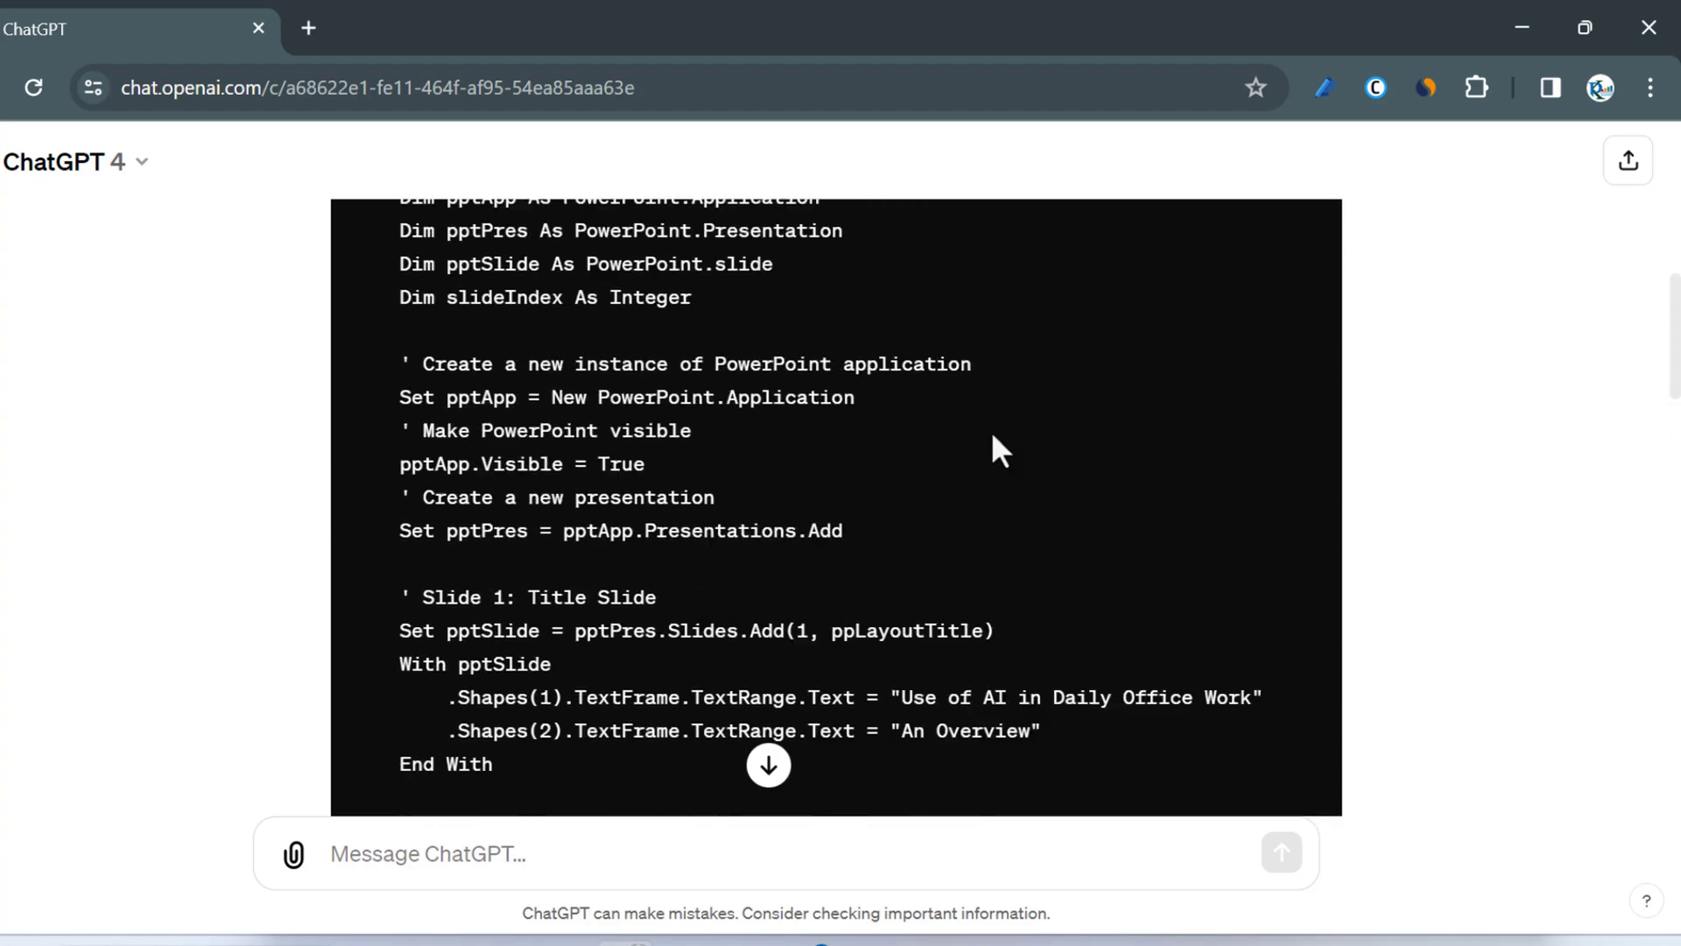
scroll(997, 449, up, 3)
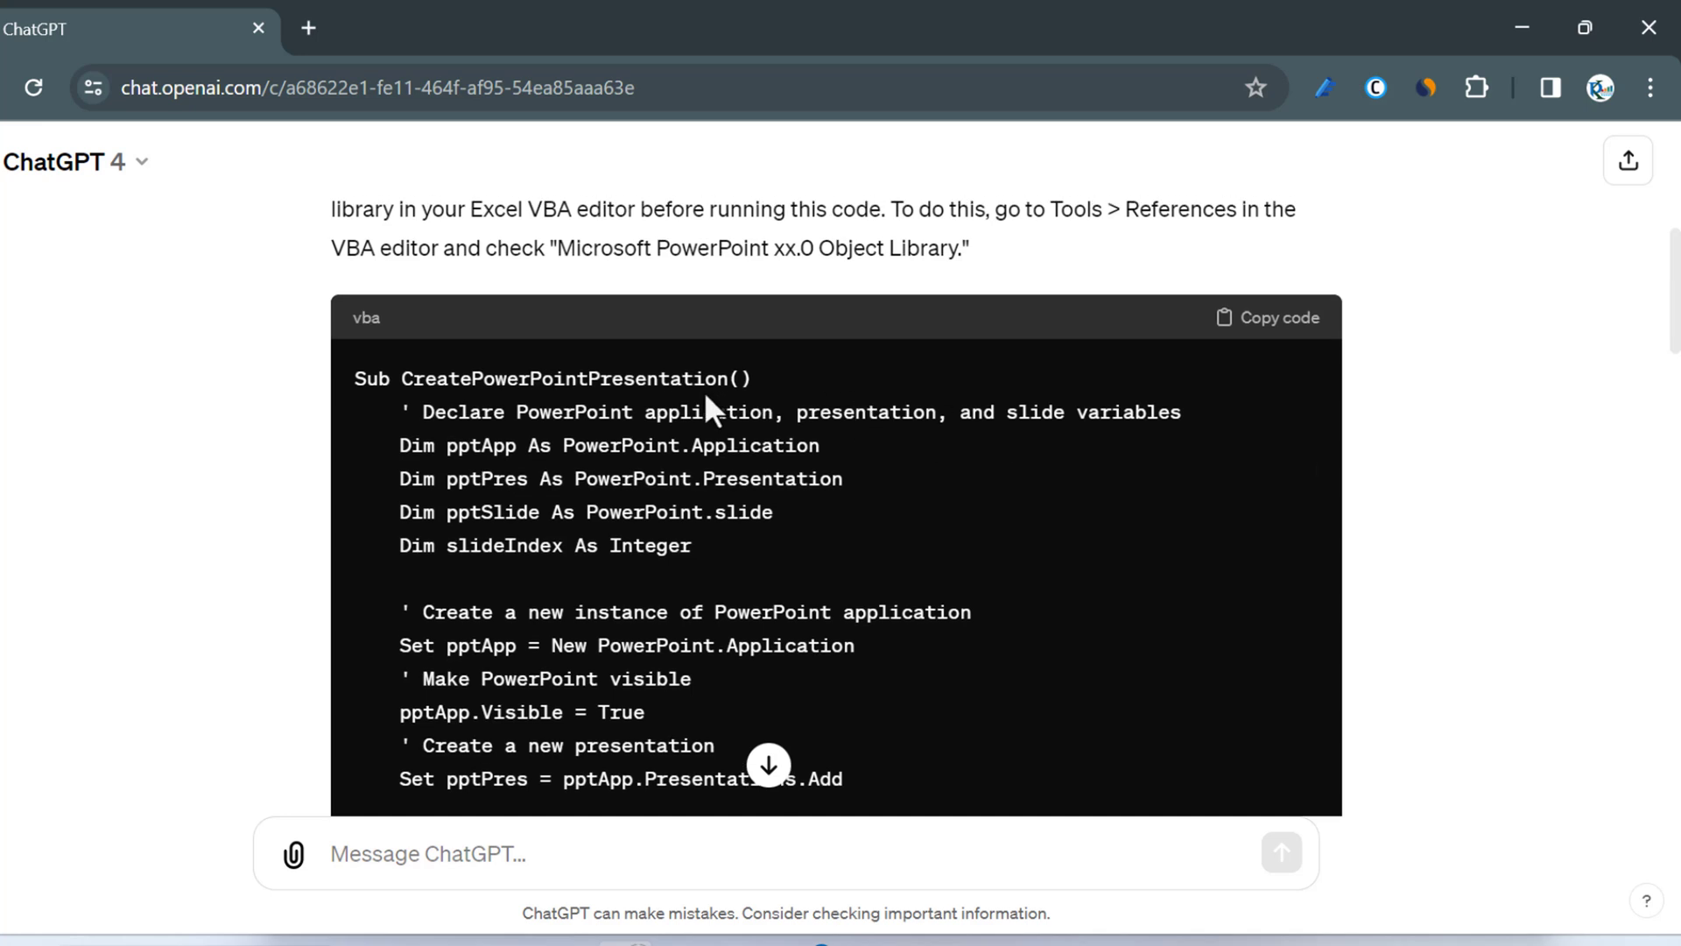
click(1291, 344)
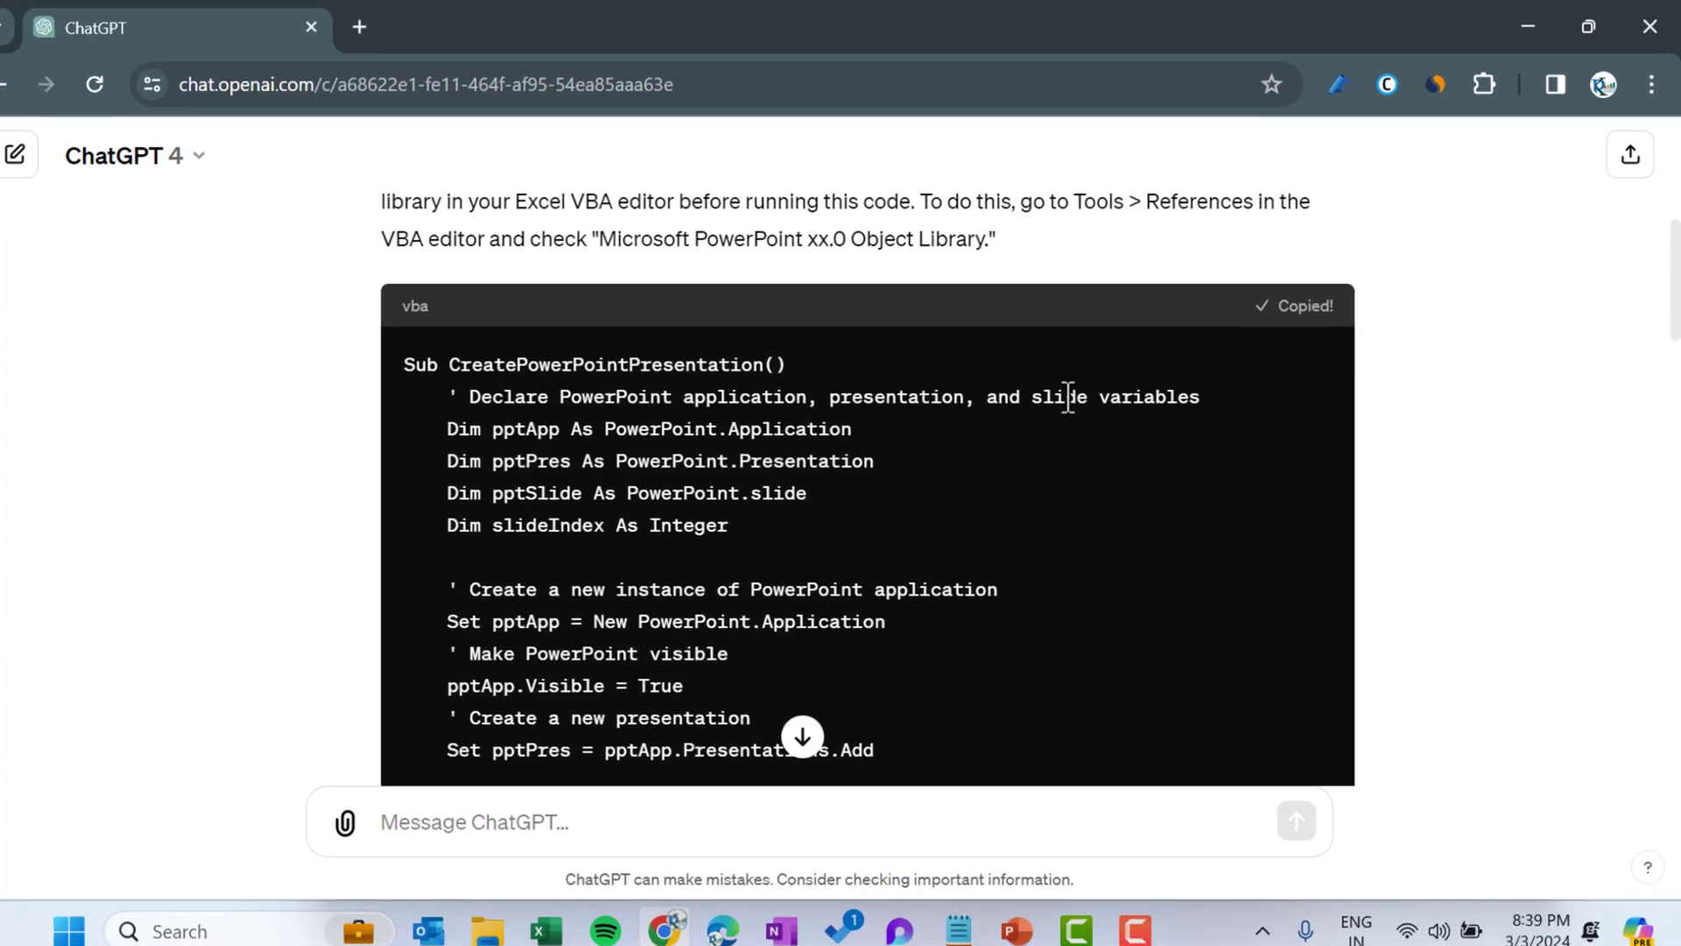
click(1030, 930)
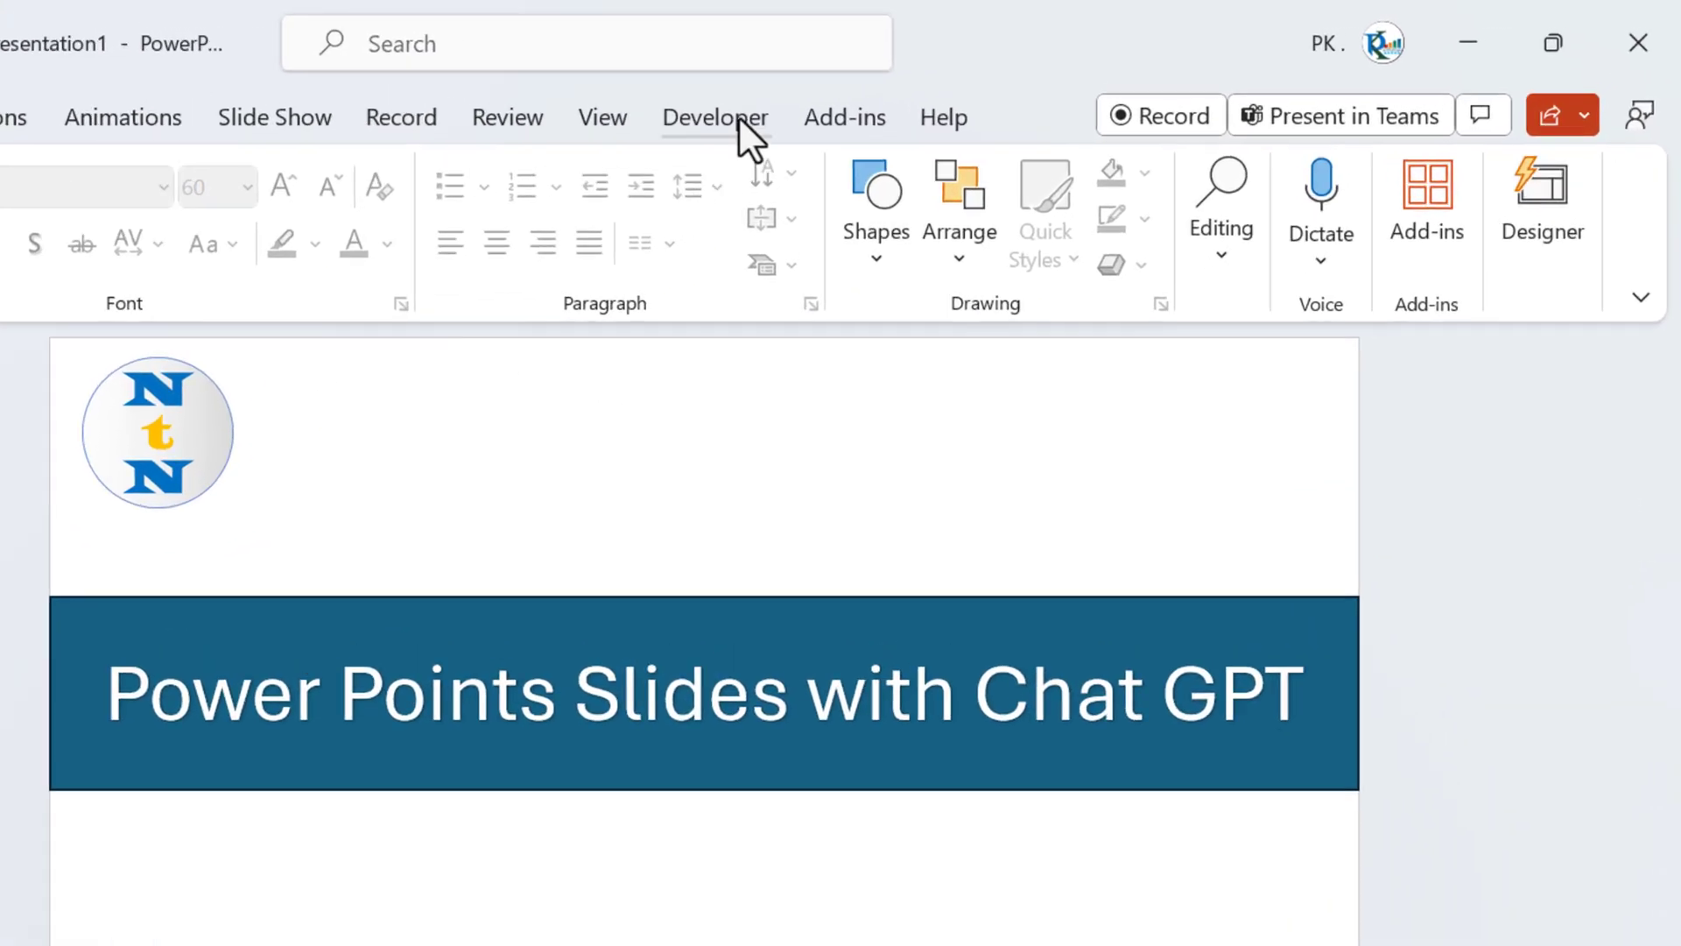
- Show the Developer tab, confirm it is enabled in Customize the Ribbon, and launch Visual Basic
click(738, 118)
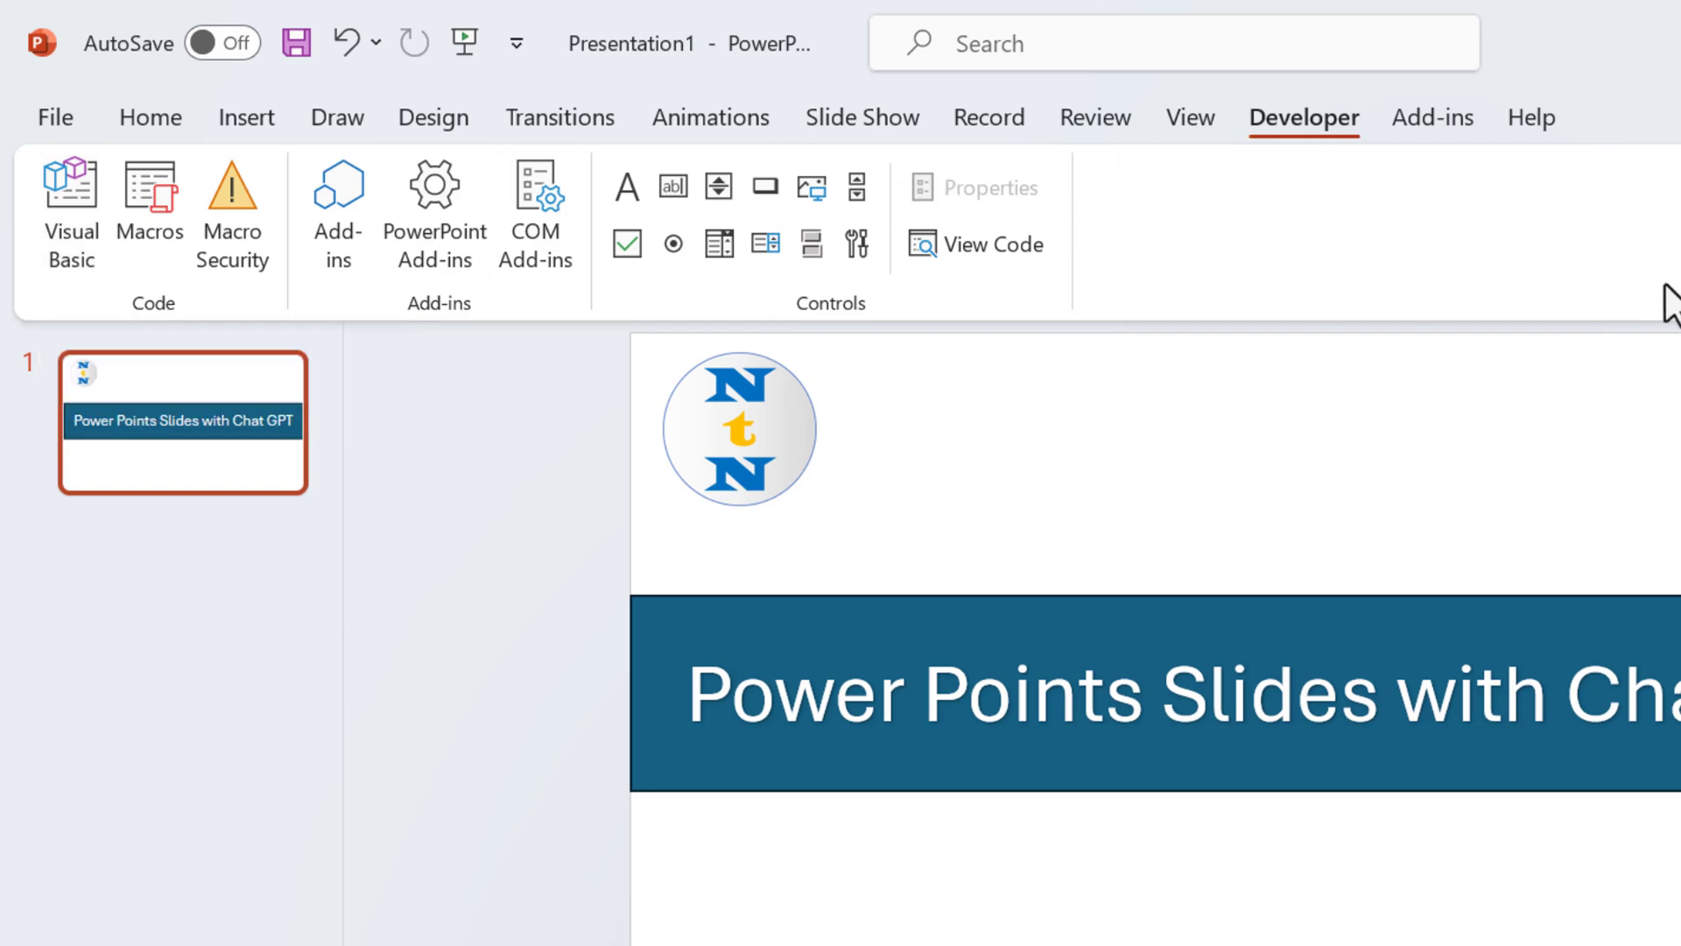
right_click(1344, 156)
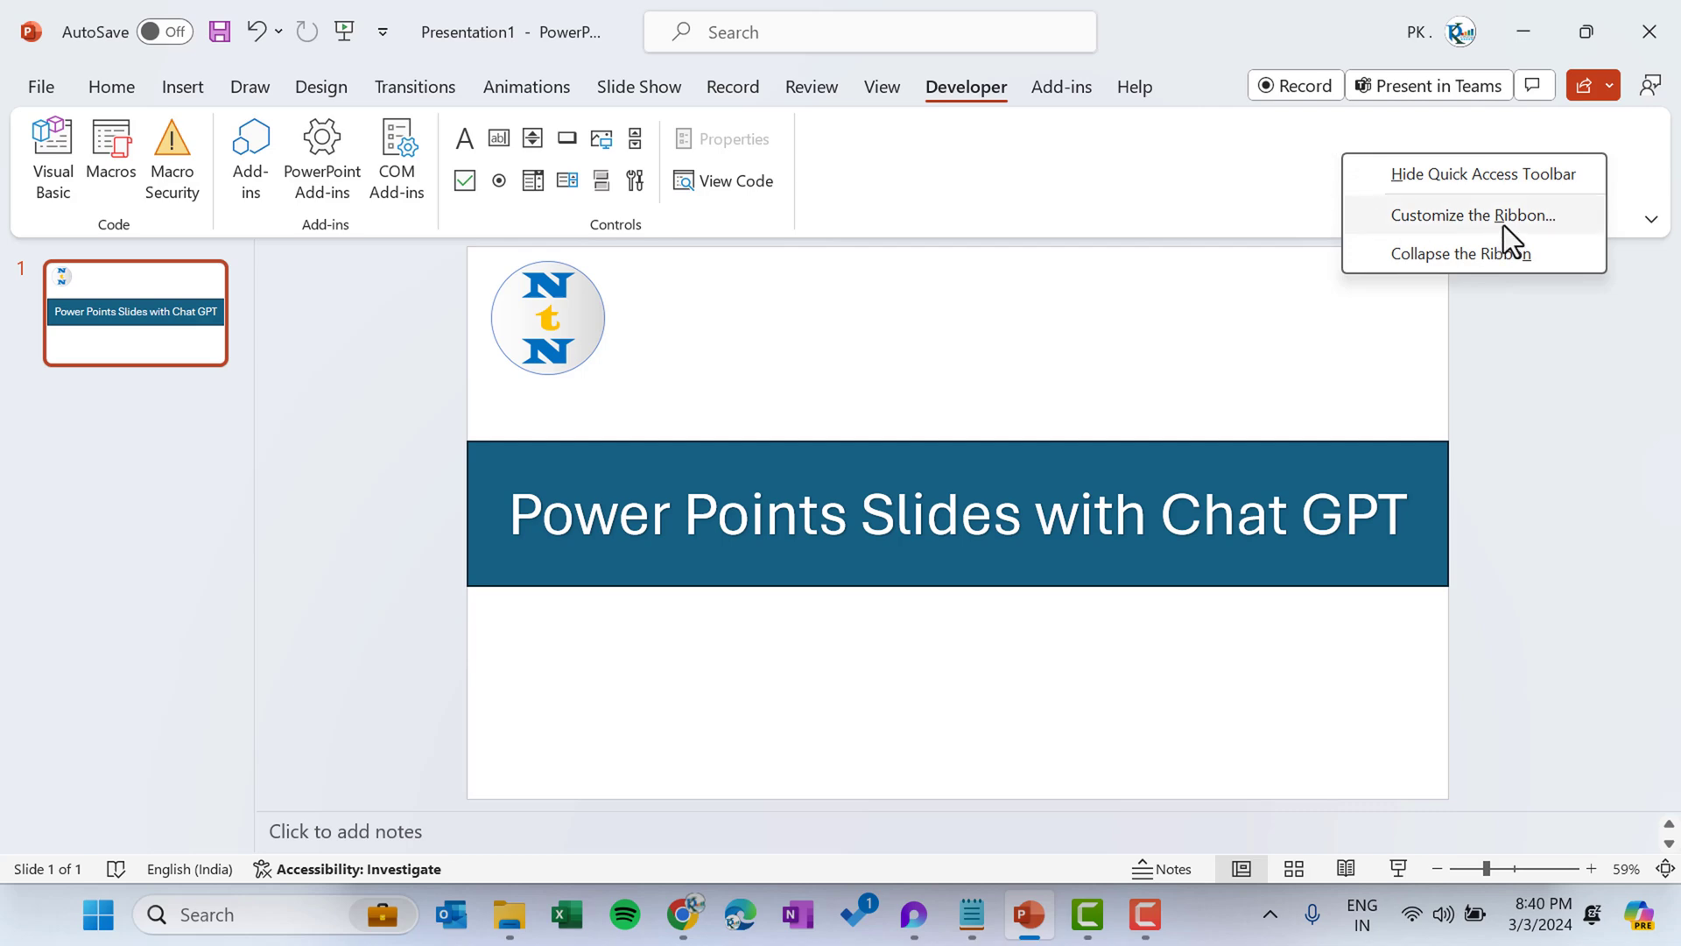
click(1503, 224)
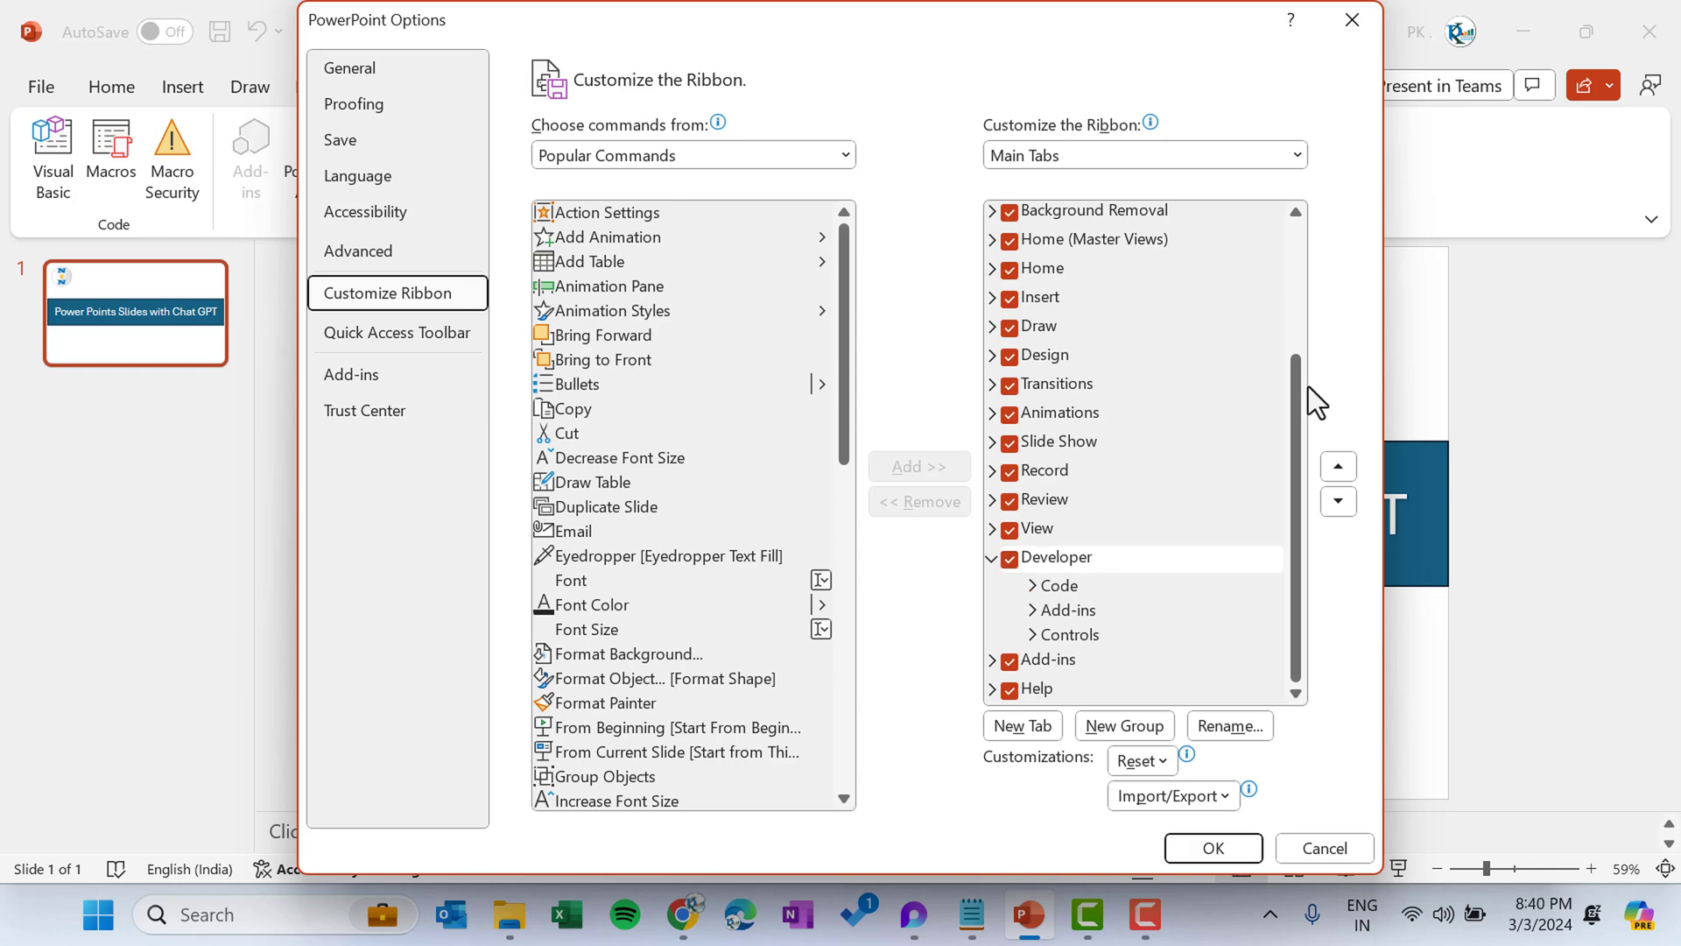
click(1352, 26)
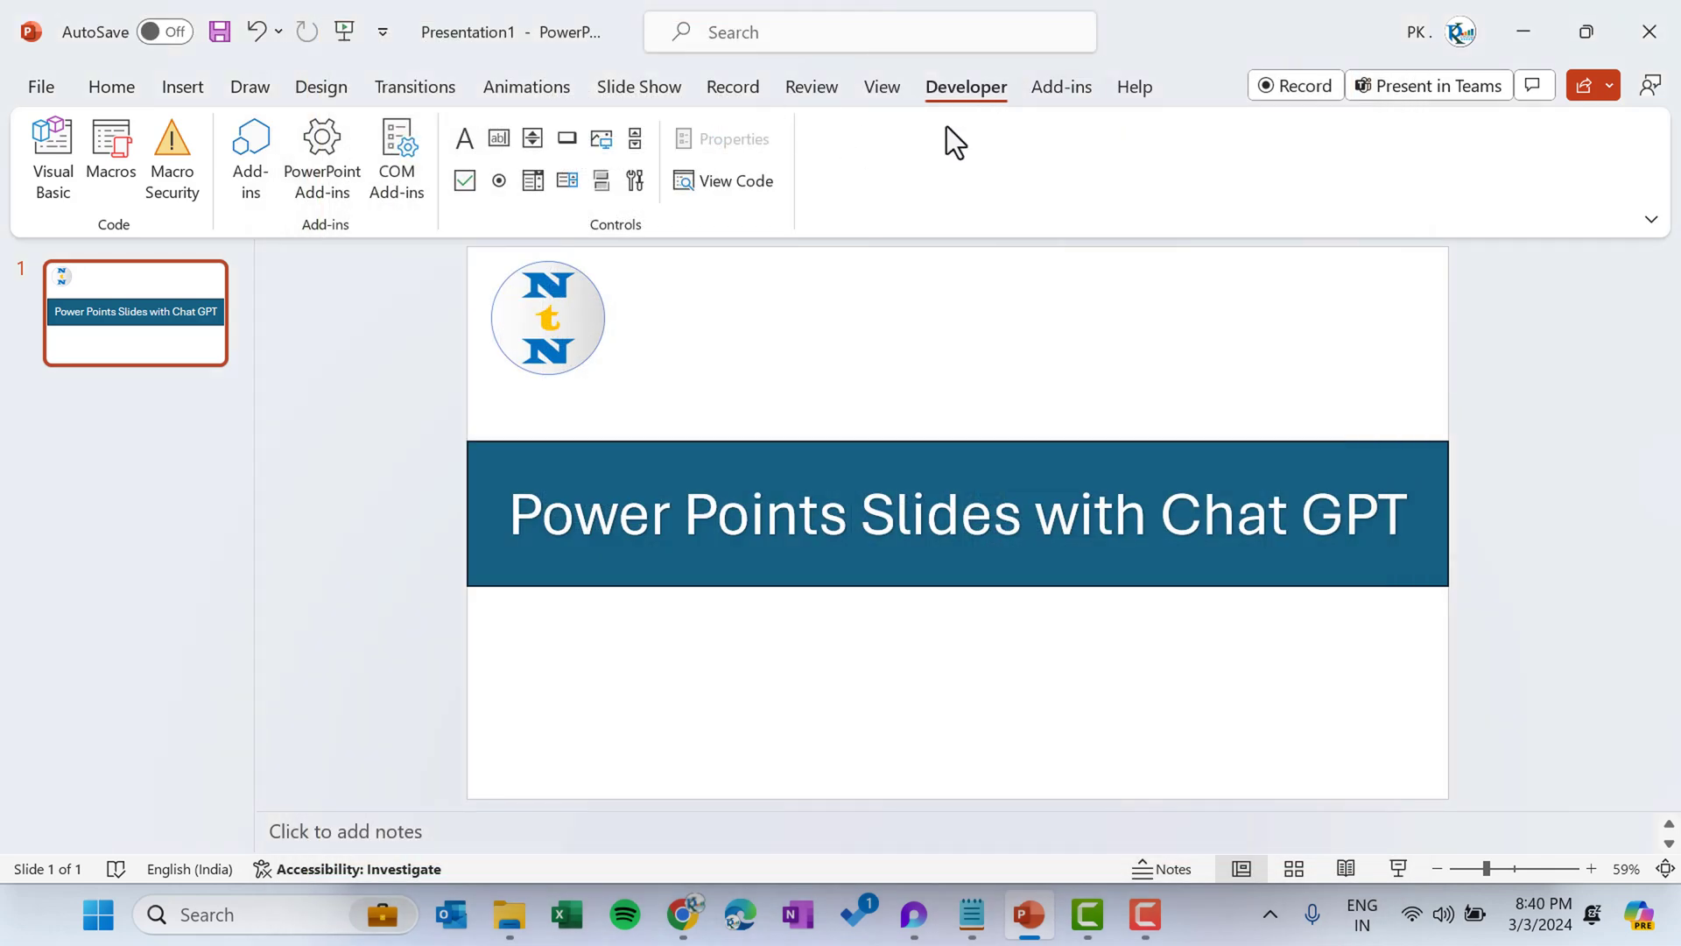
click(54, 179)
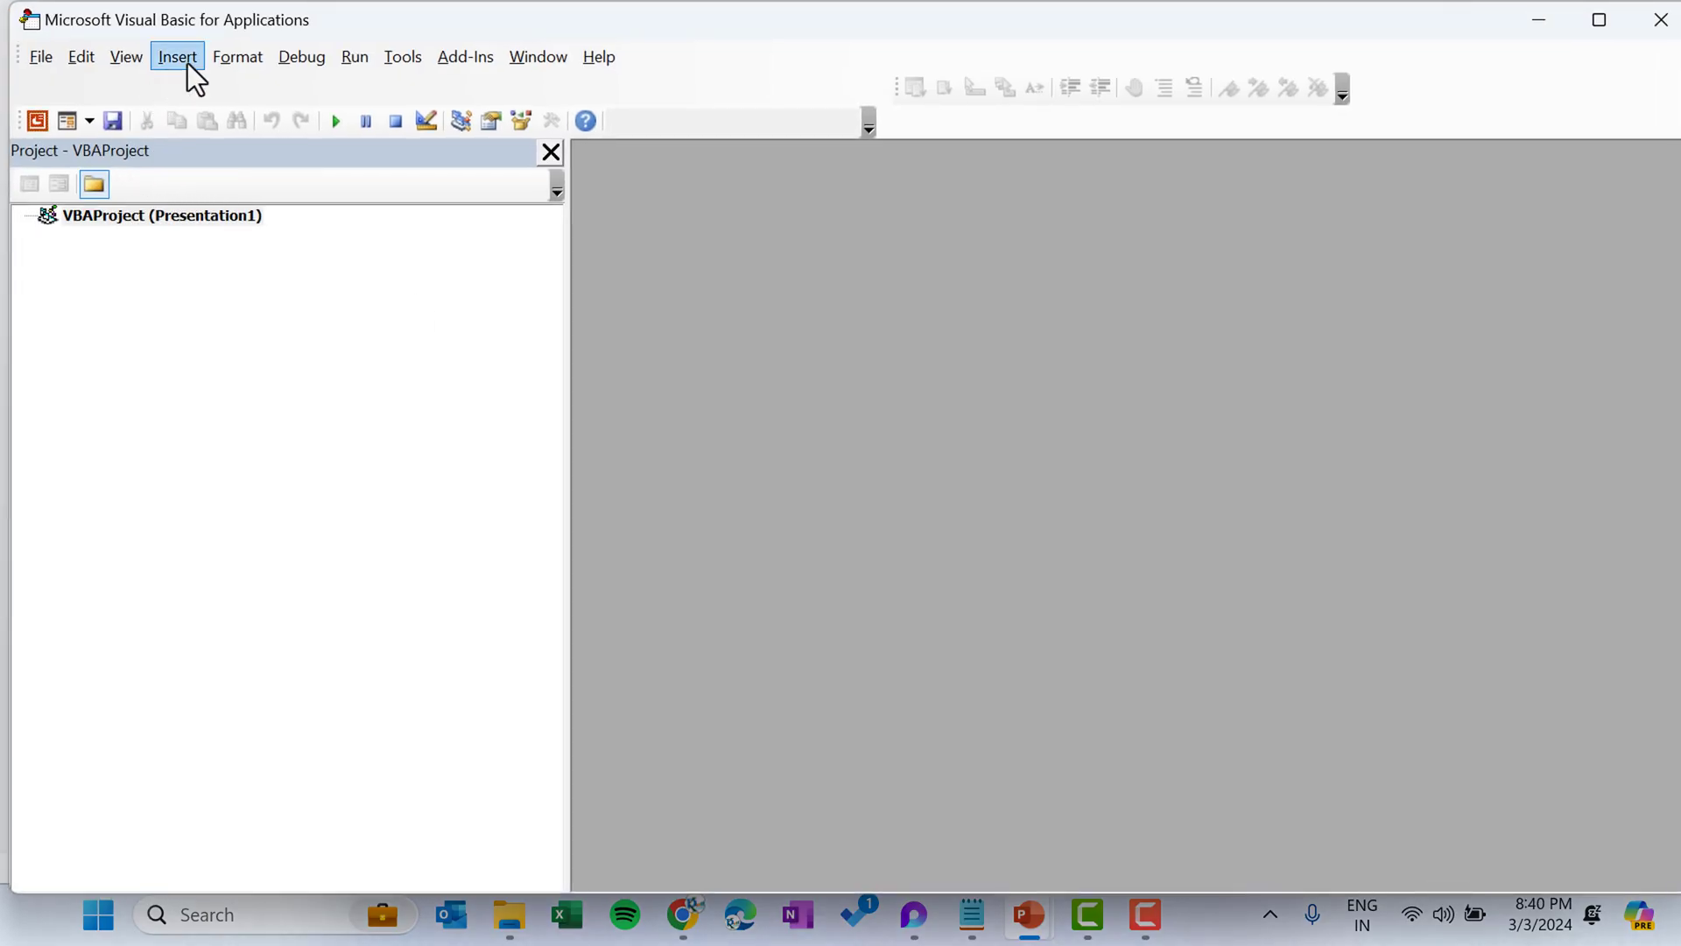
- Insert Module1 holding the pasted CreatePowerPointPresentation macro and close the VBA editor
click(187, 63)
click(159, 149)
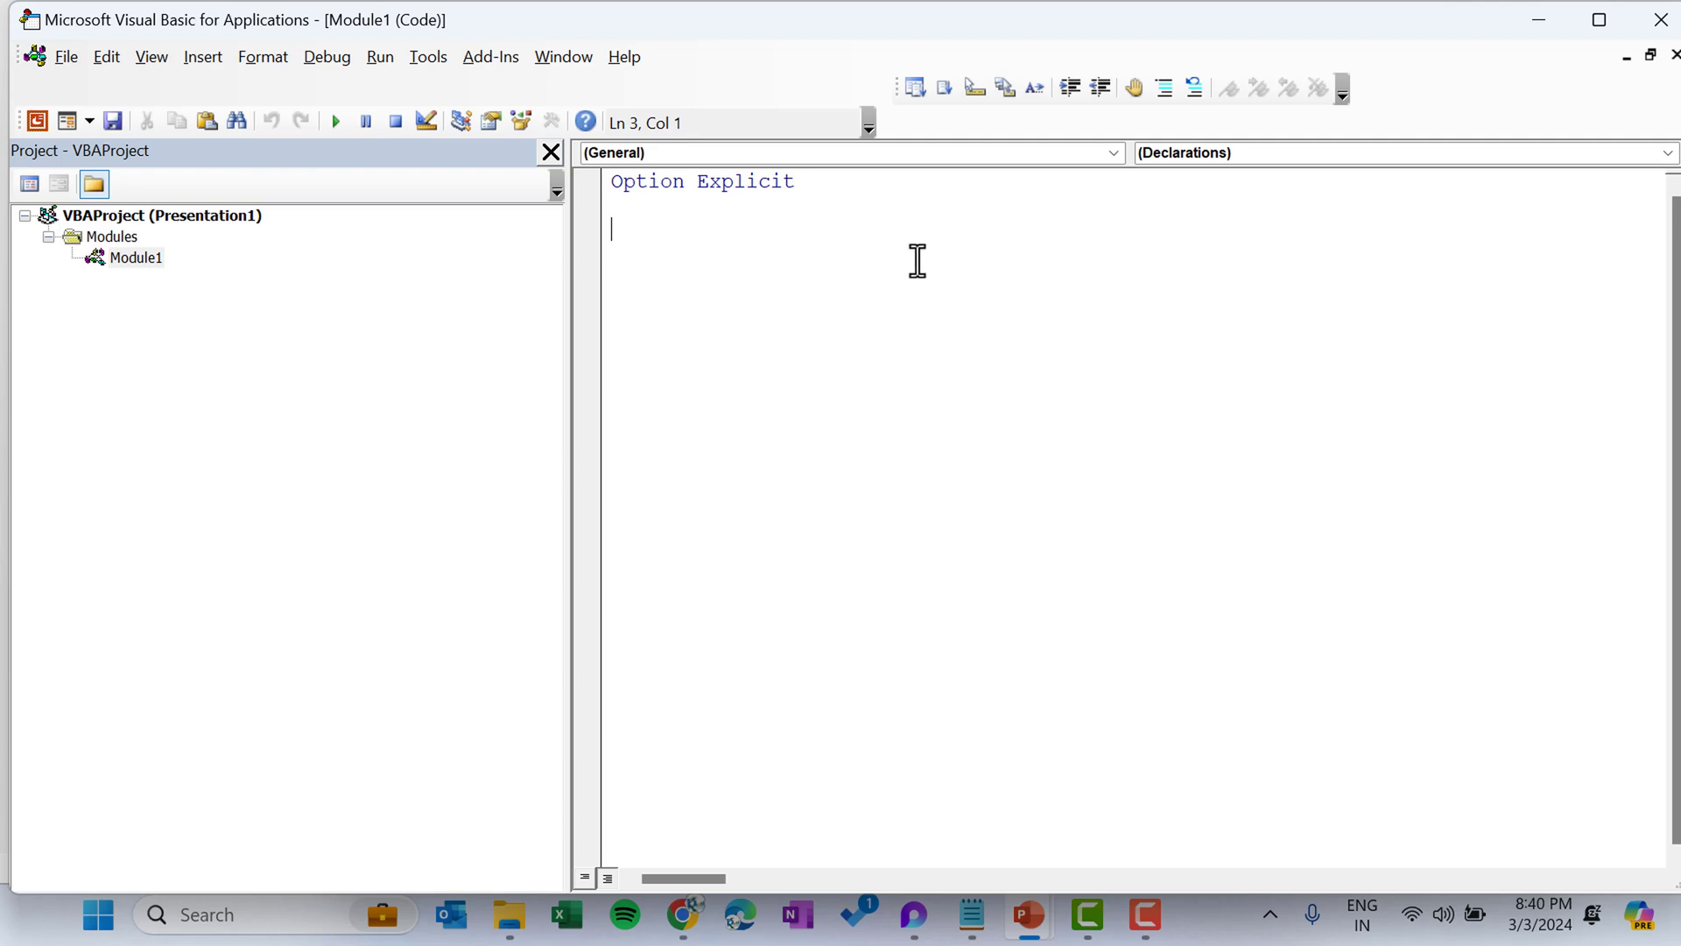
key(ctrl+v)
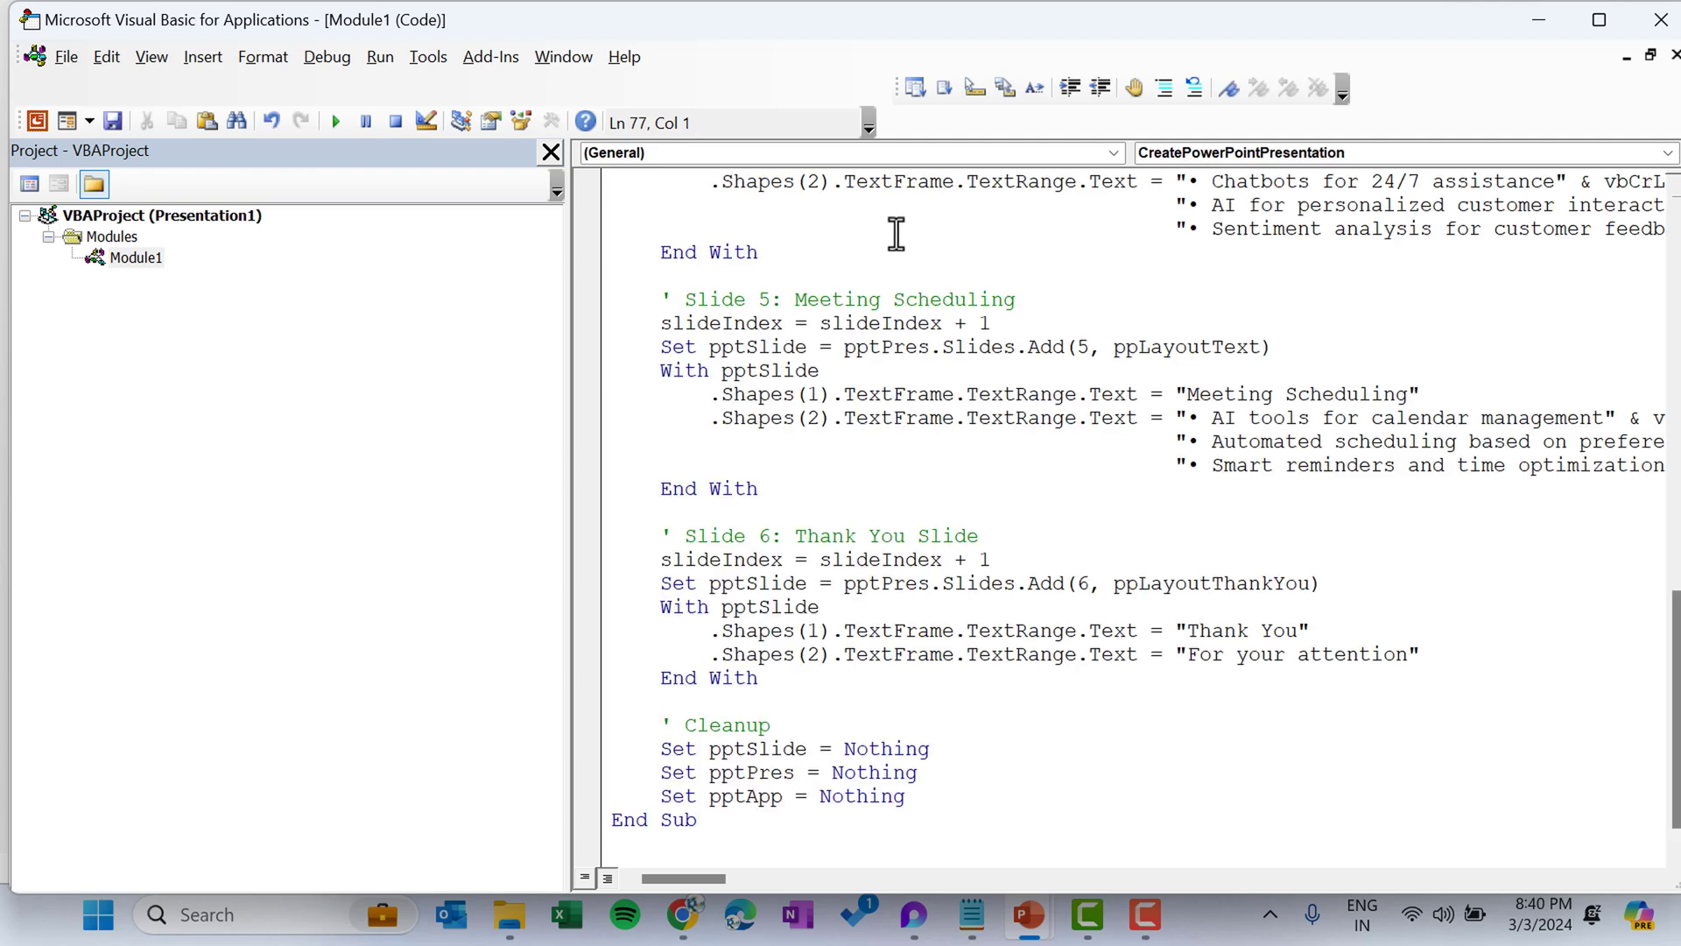
scroll(909, 234, up, 16)
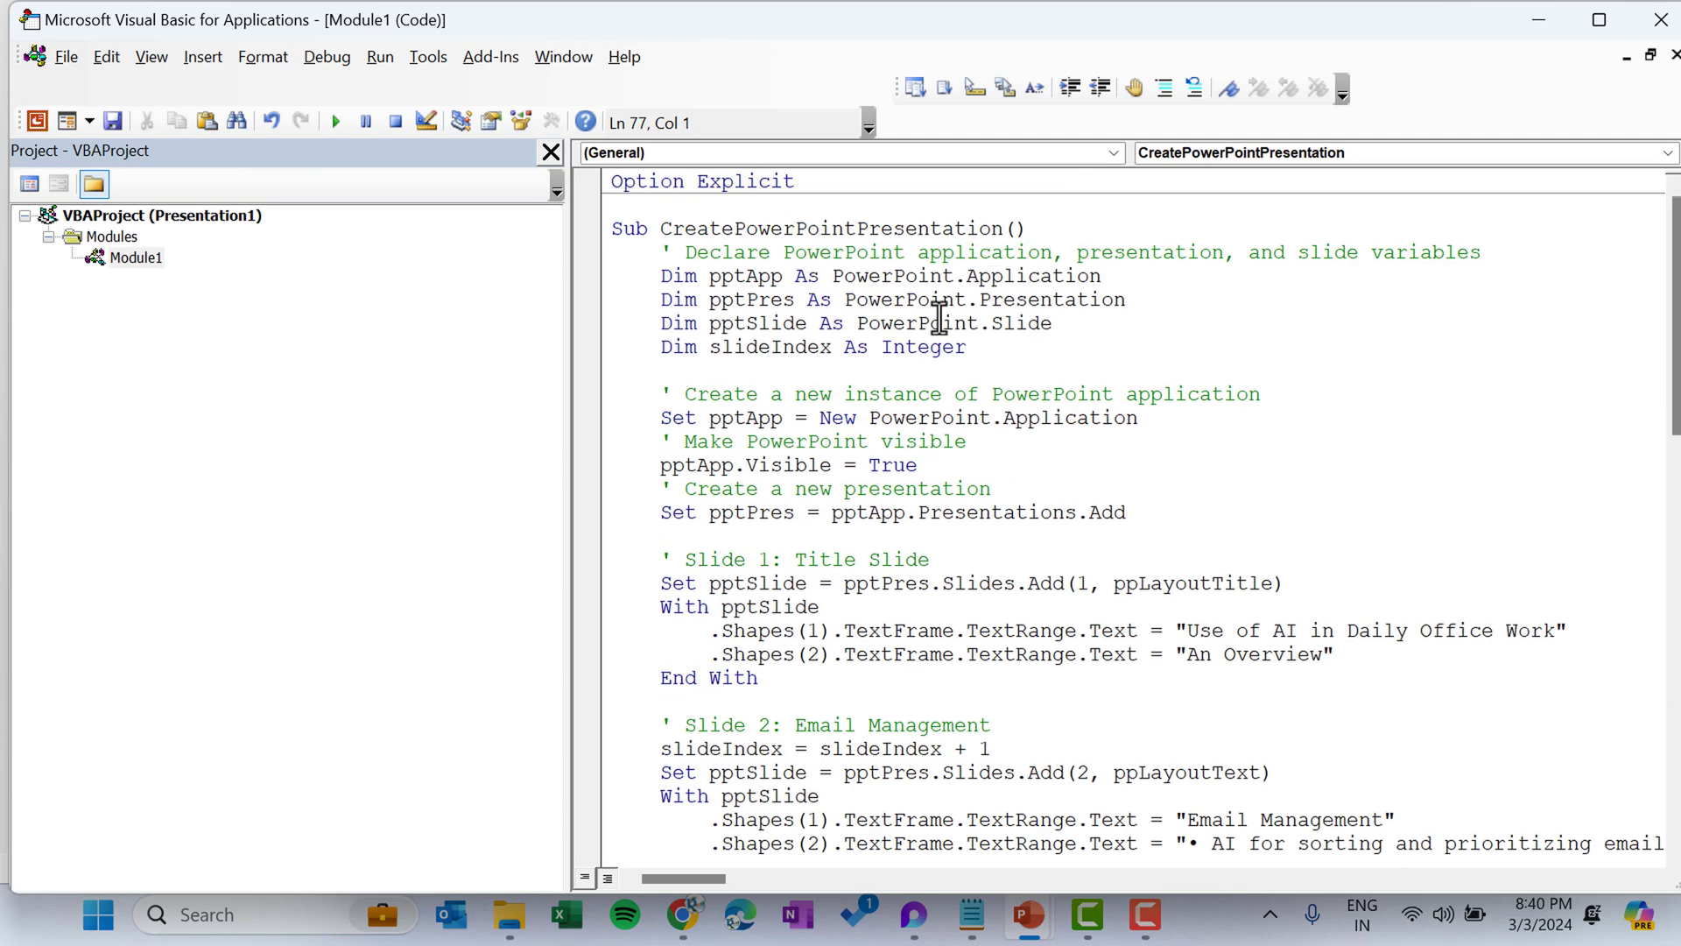
click(1658, 30)
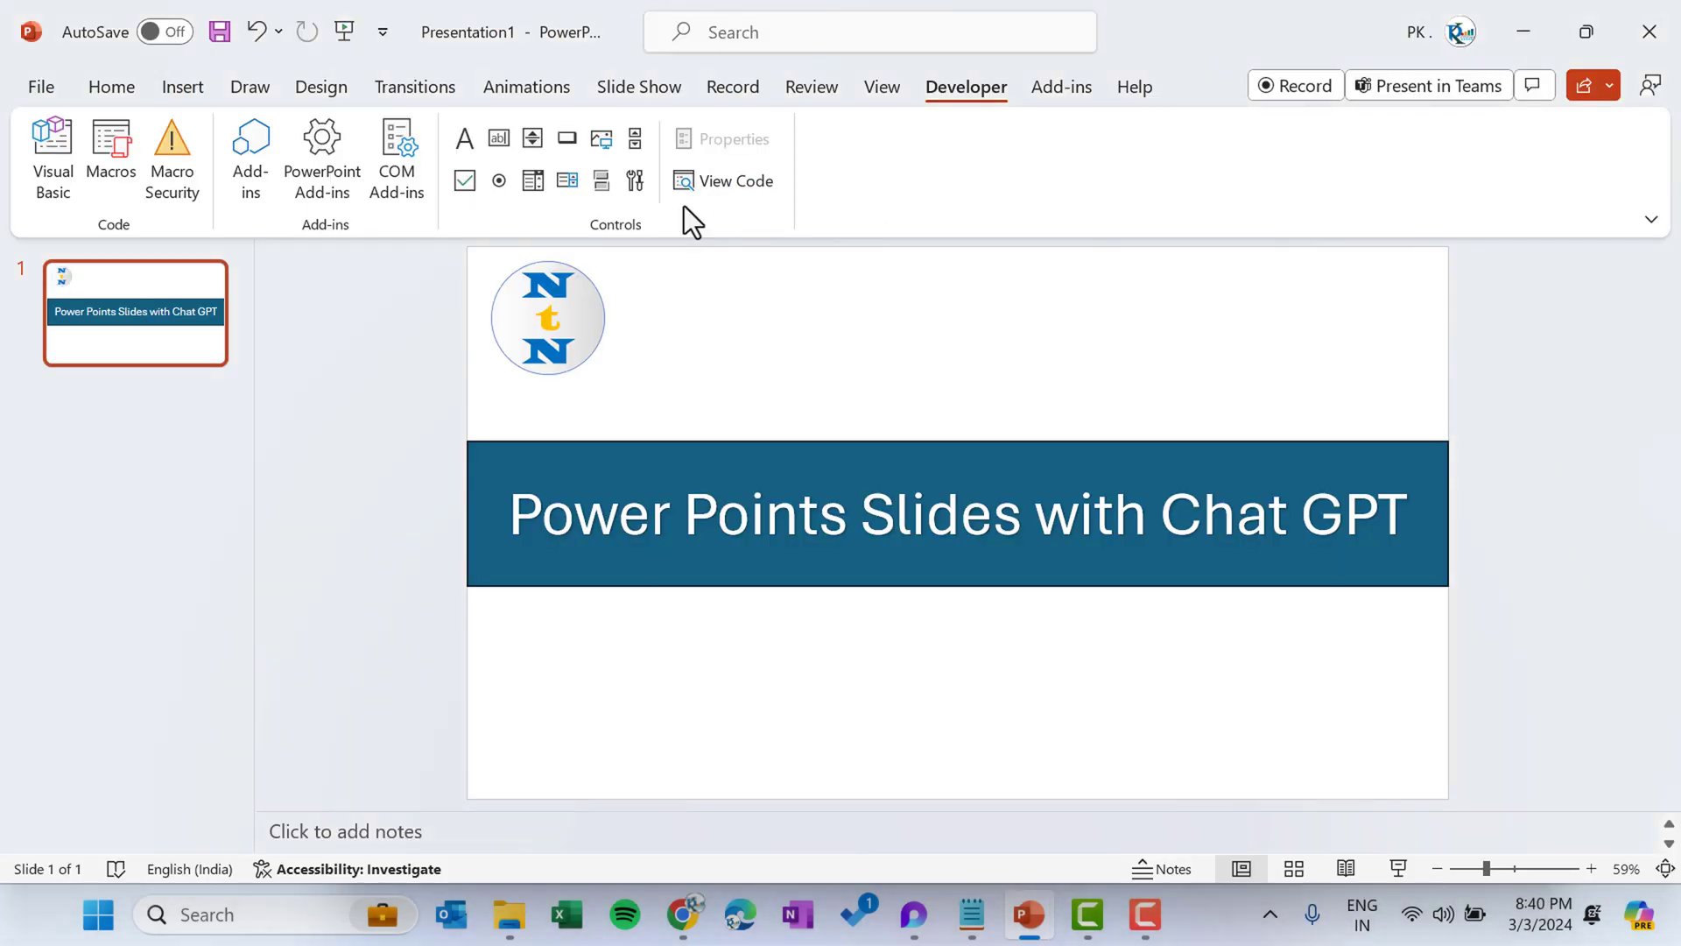
- Run the CreatePowerPointPresentation macro to build the six-slide 'Use of AI in Daily Office Work' deck
click(111, 157)
click(685, 287)
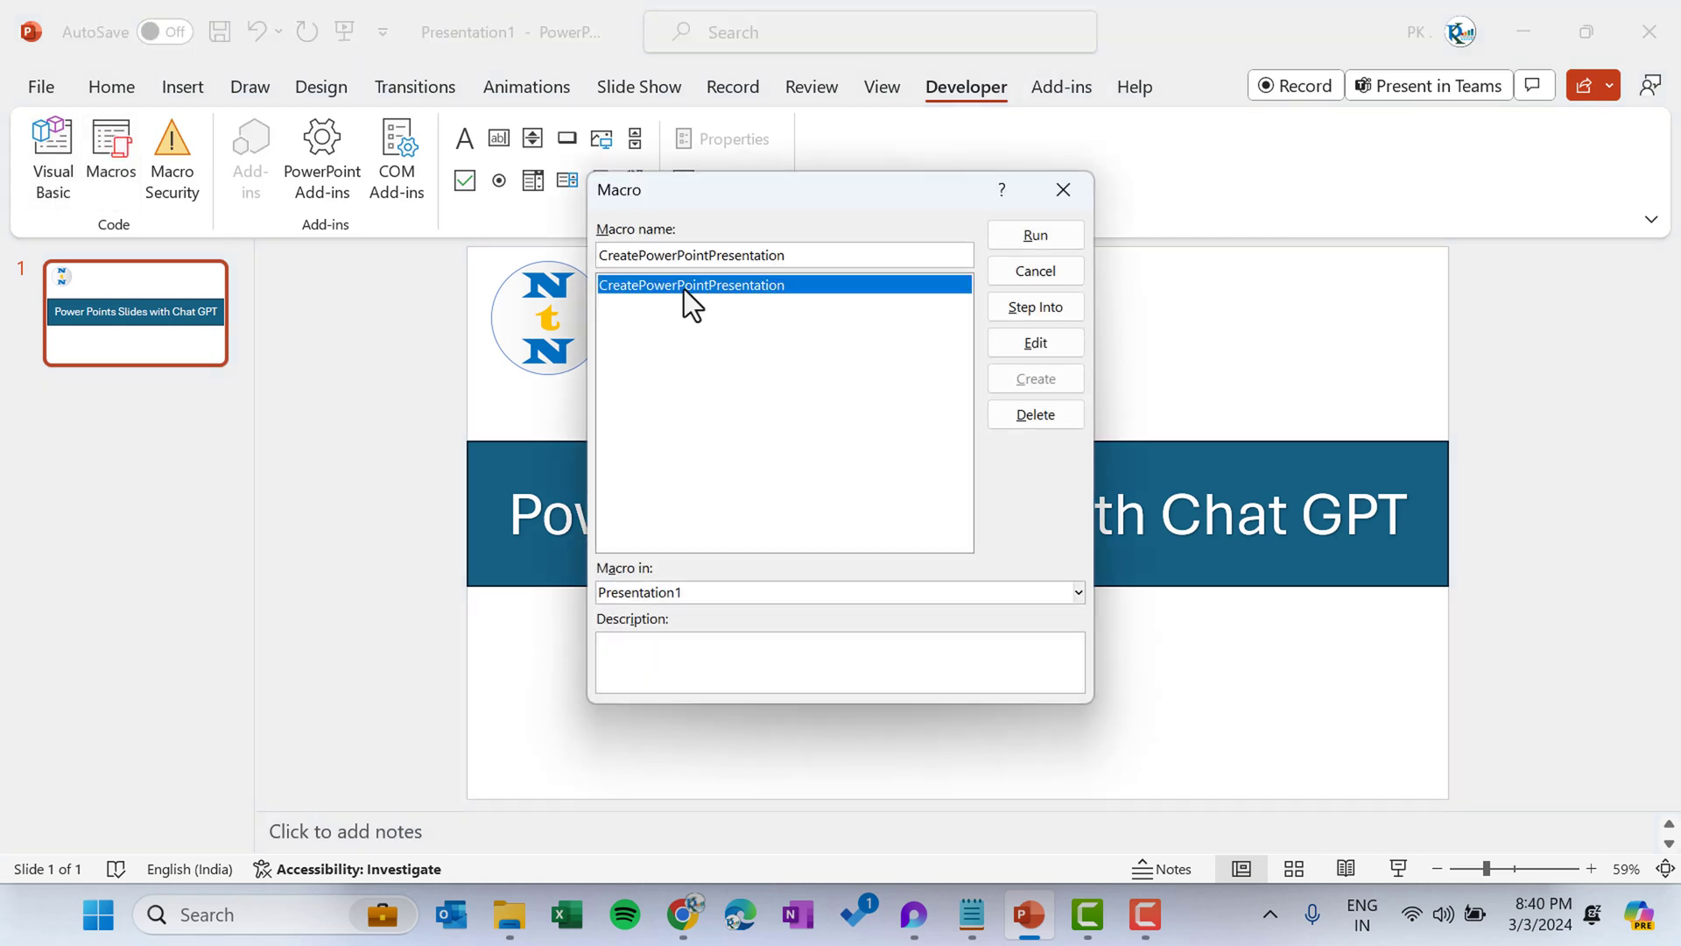
click(1036, 236)
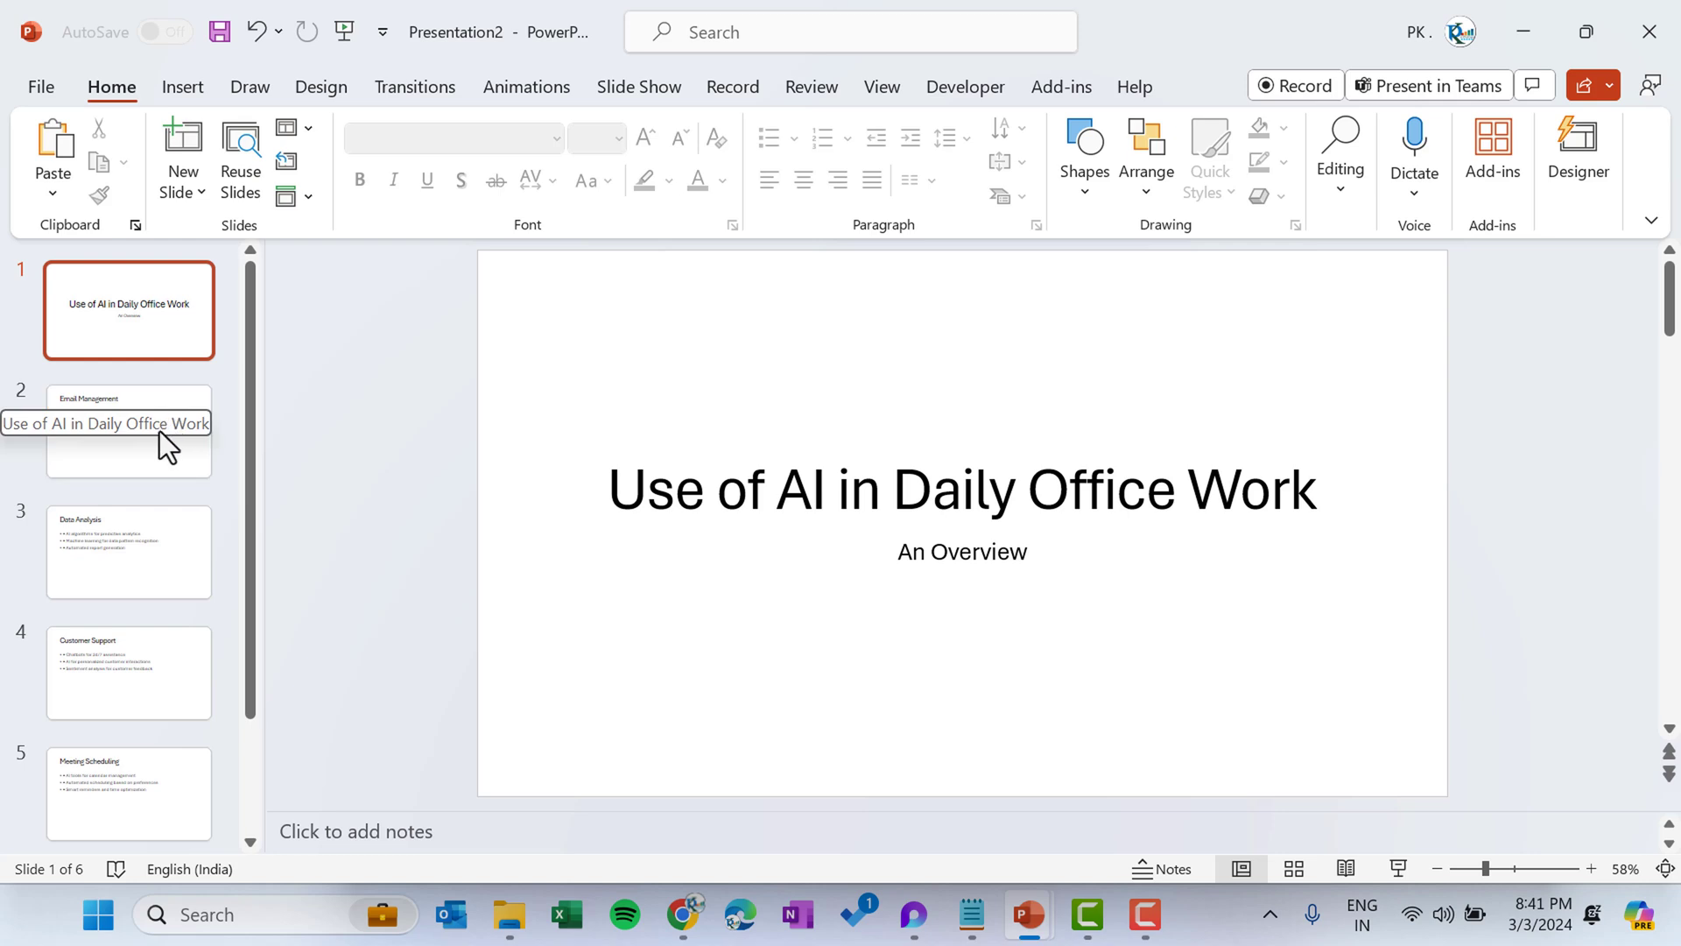
- Review all six generated slides, then bring up Designer ideas for the title slide
click(154, 455)
click(140, 556)
click(131, 688)
click(128, 770)
click(150, 775)
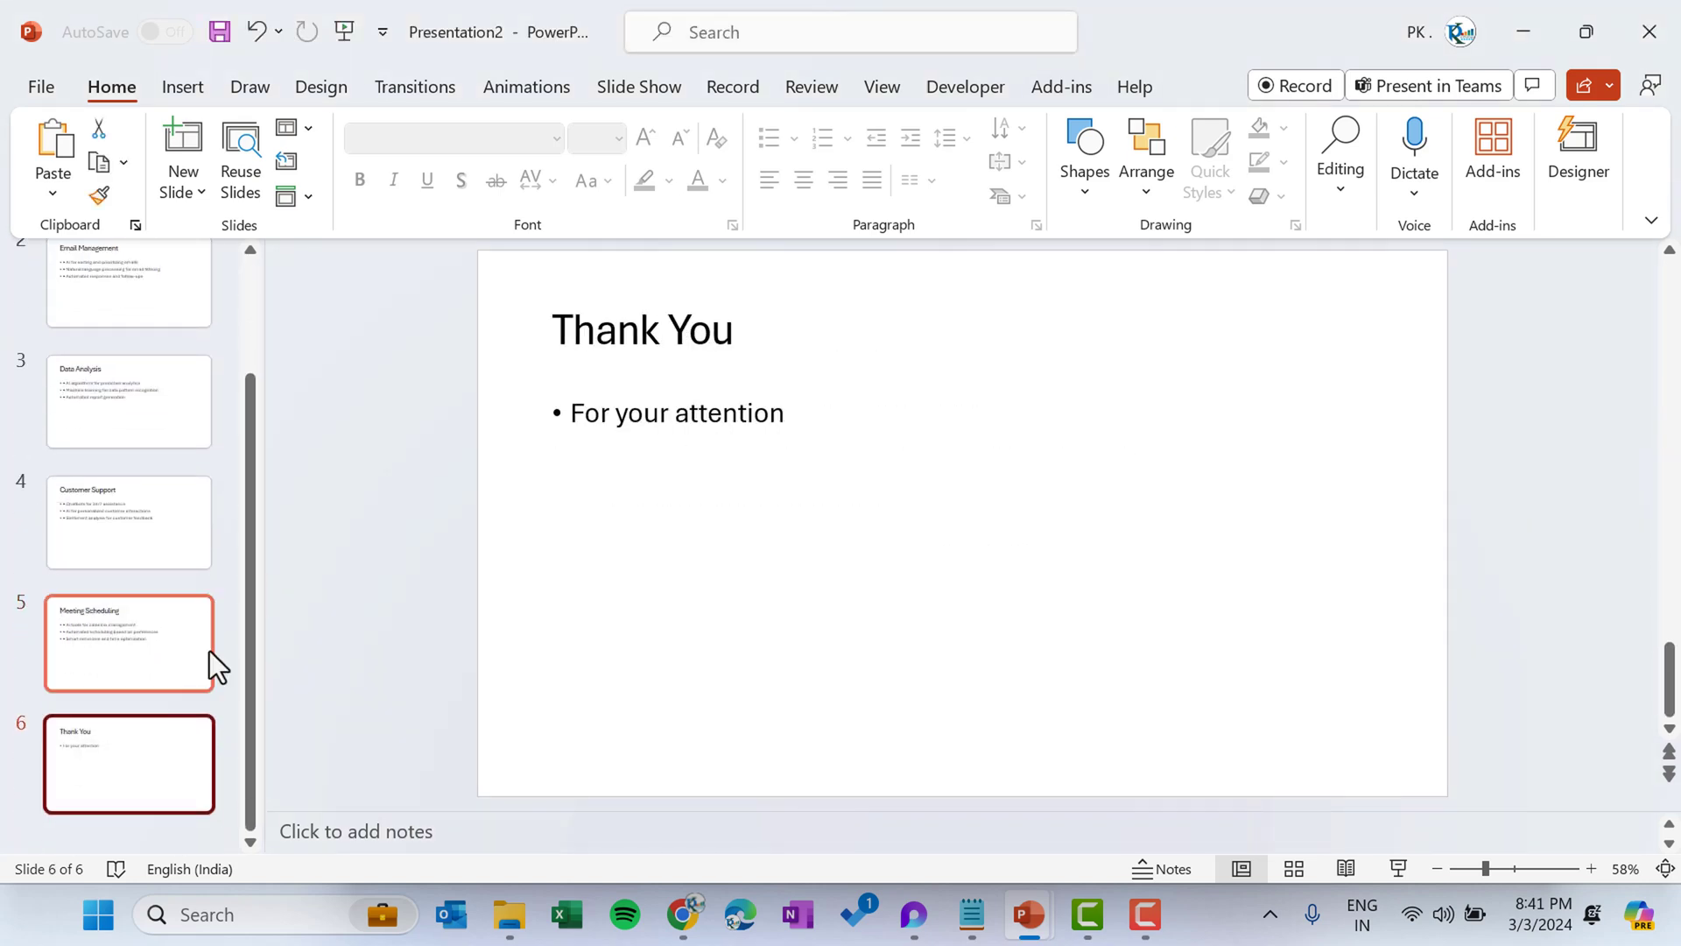
drag(248, 587, 256, 431)
click(145, 334)
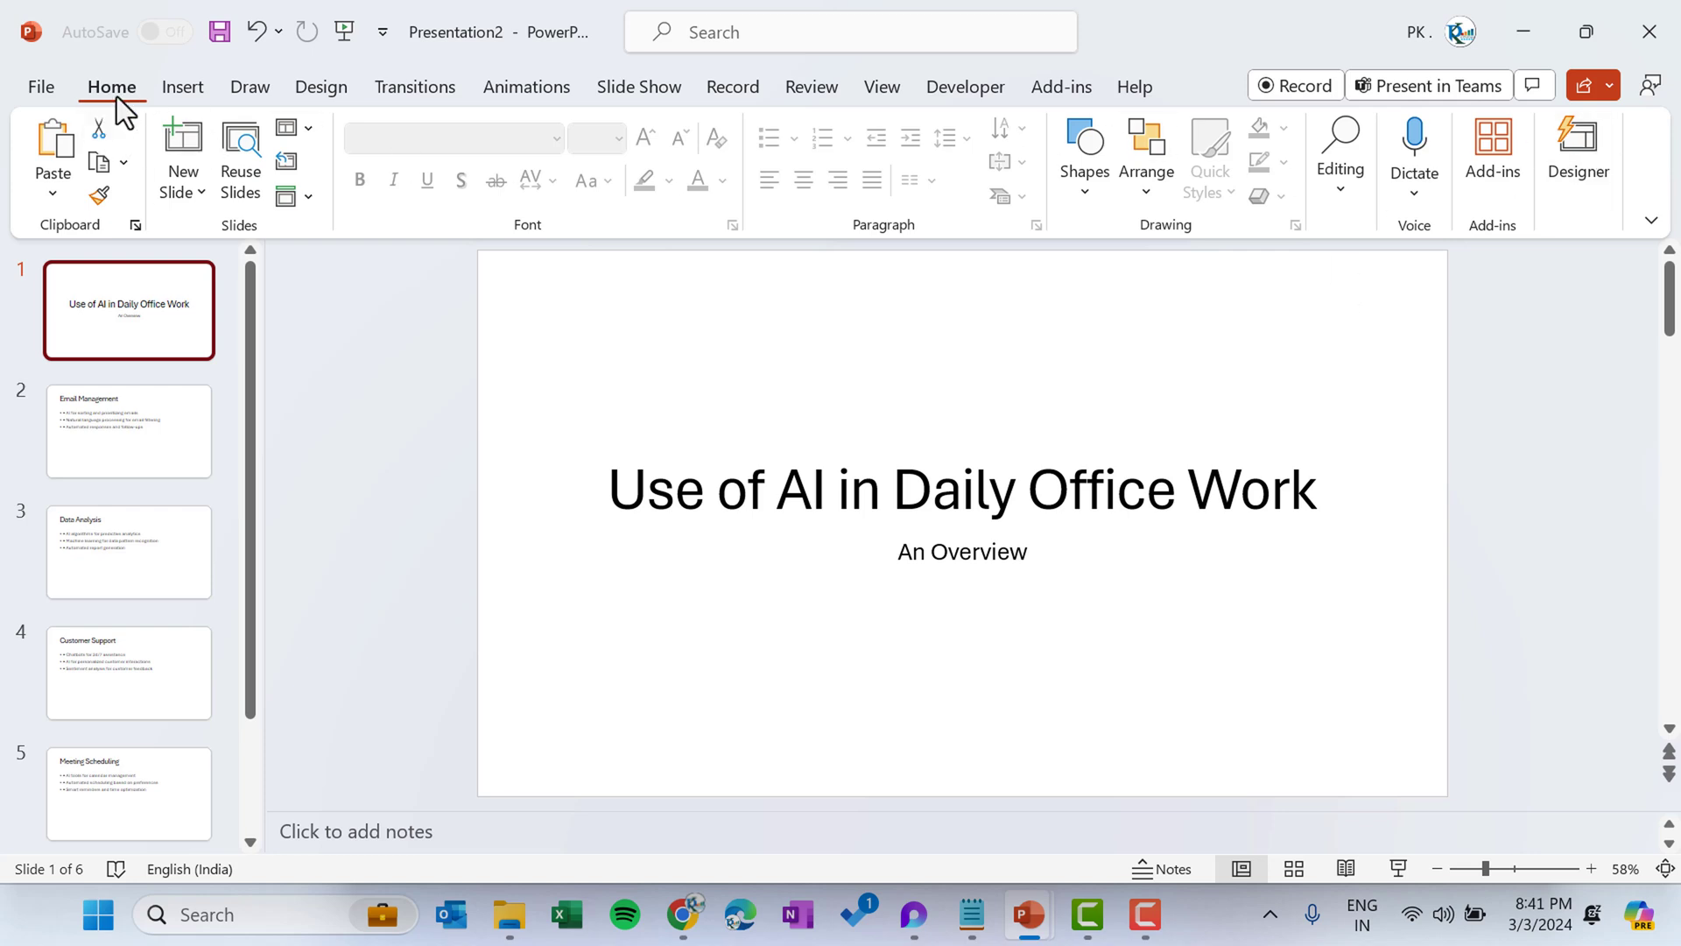
click(1587, 170)
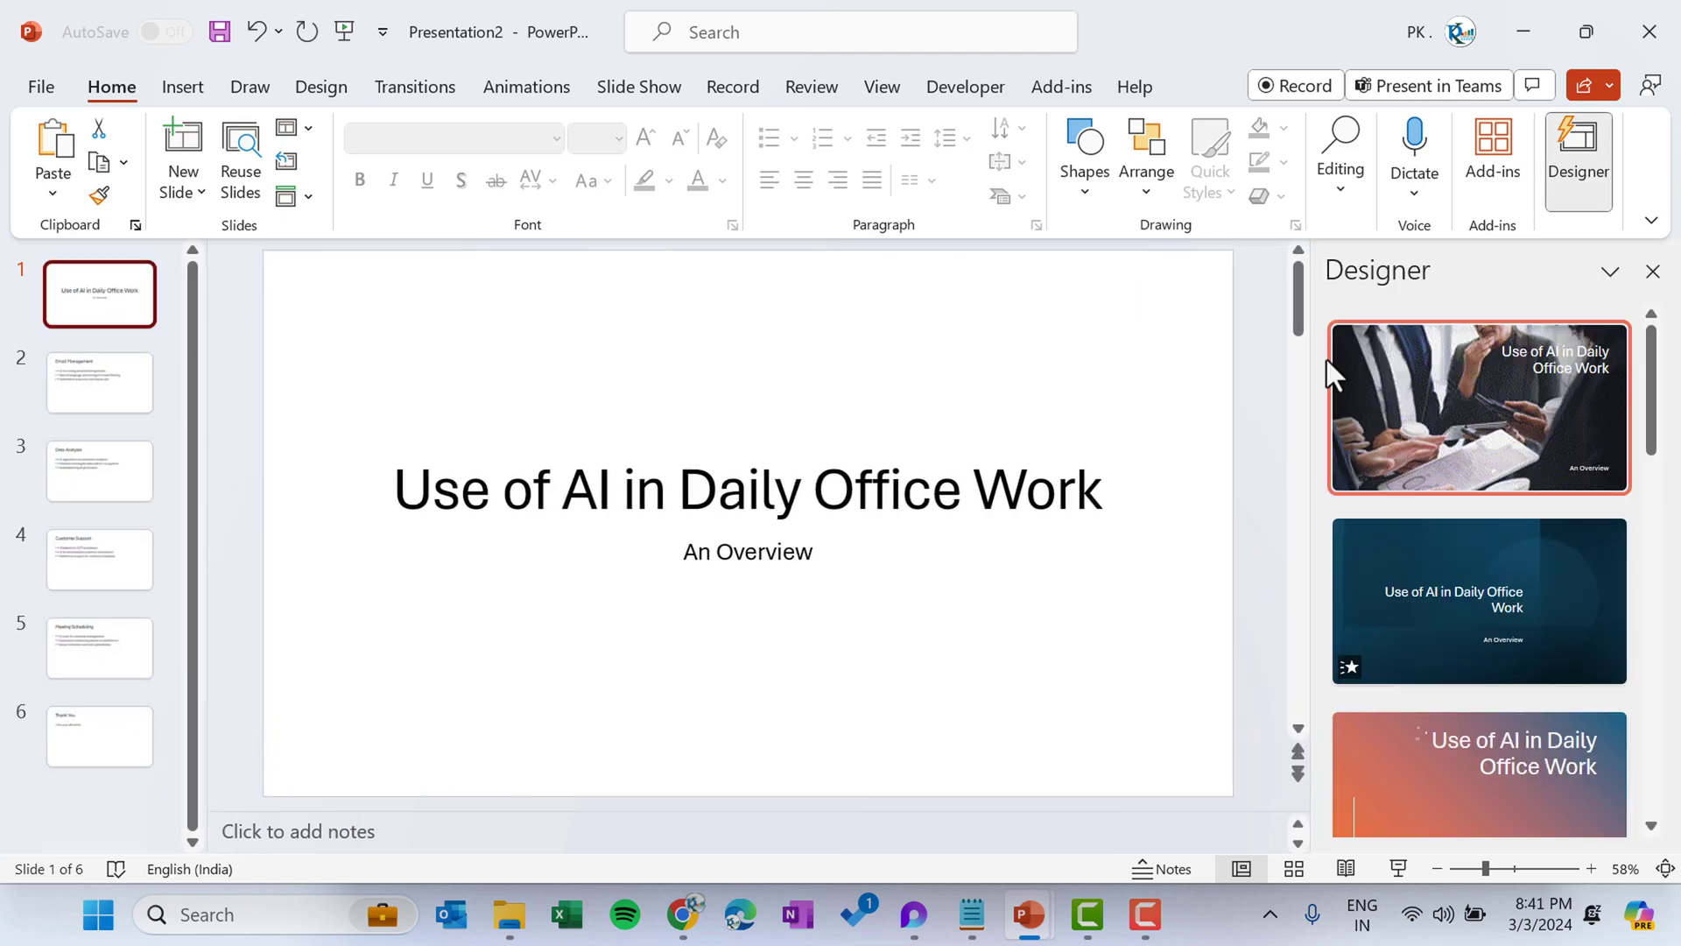
- Apply the office-photo Designer layout to the title slide
mouse_move(1662, 375)
mouse_down()
mouse_move(1661, 550)
mouse_move(1655, 349)
mouse_up()
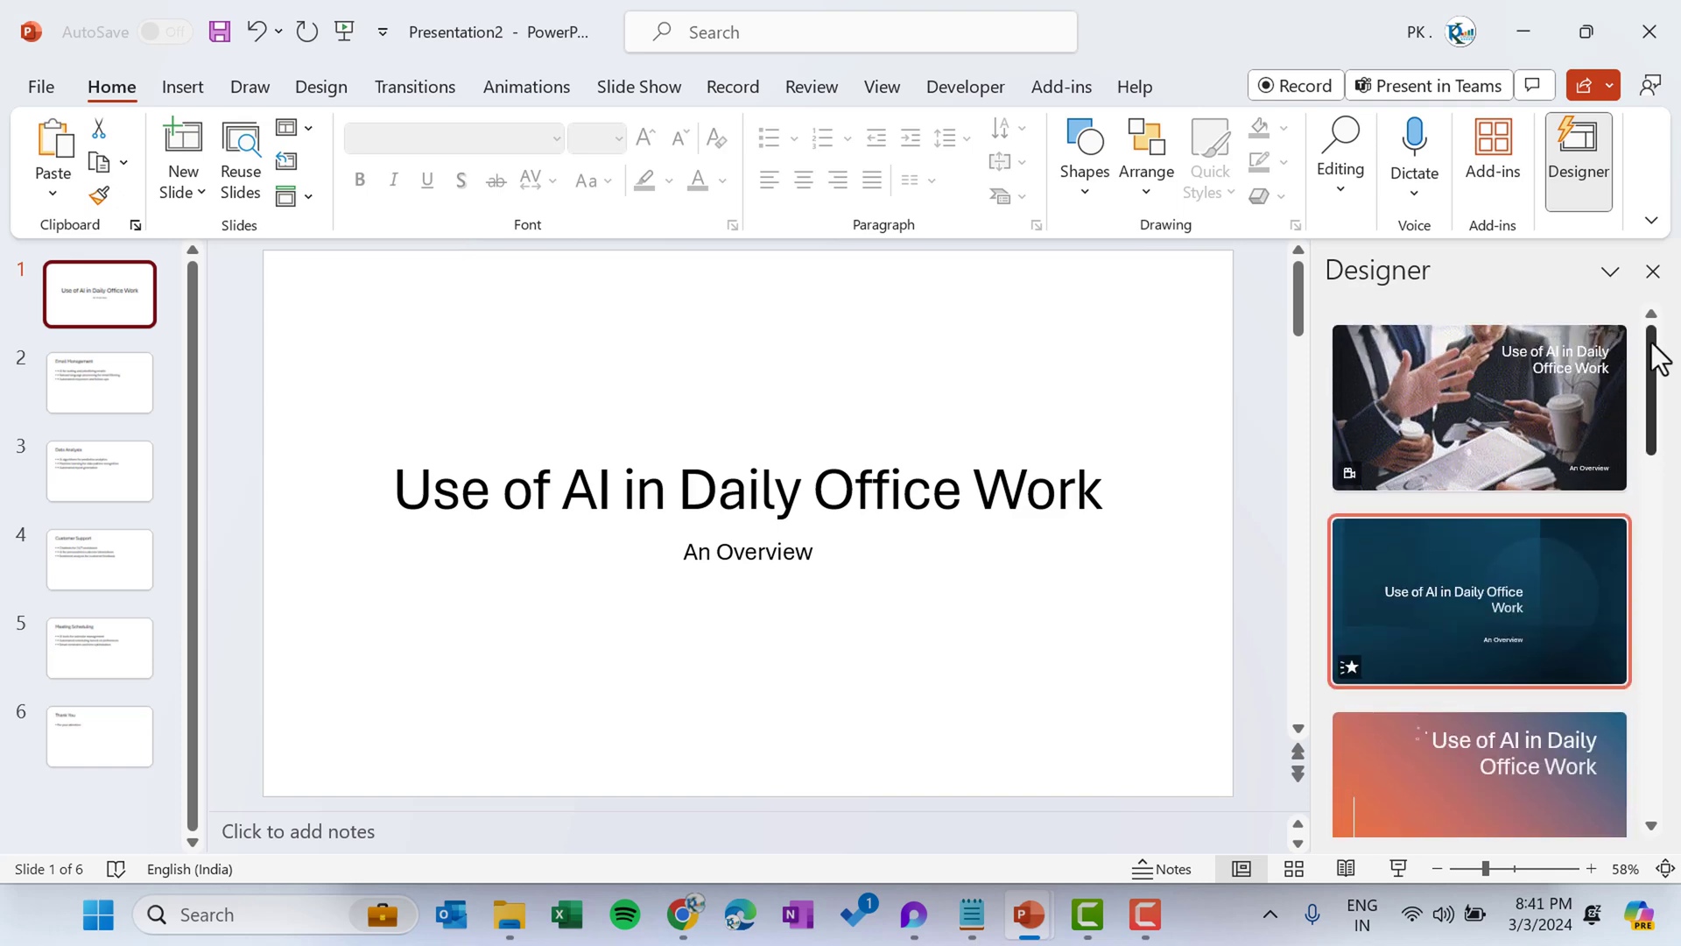
click(1503, 396)
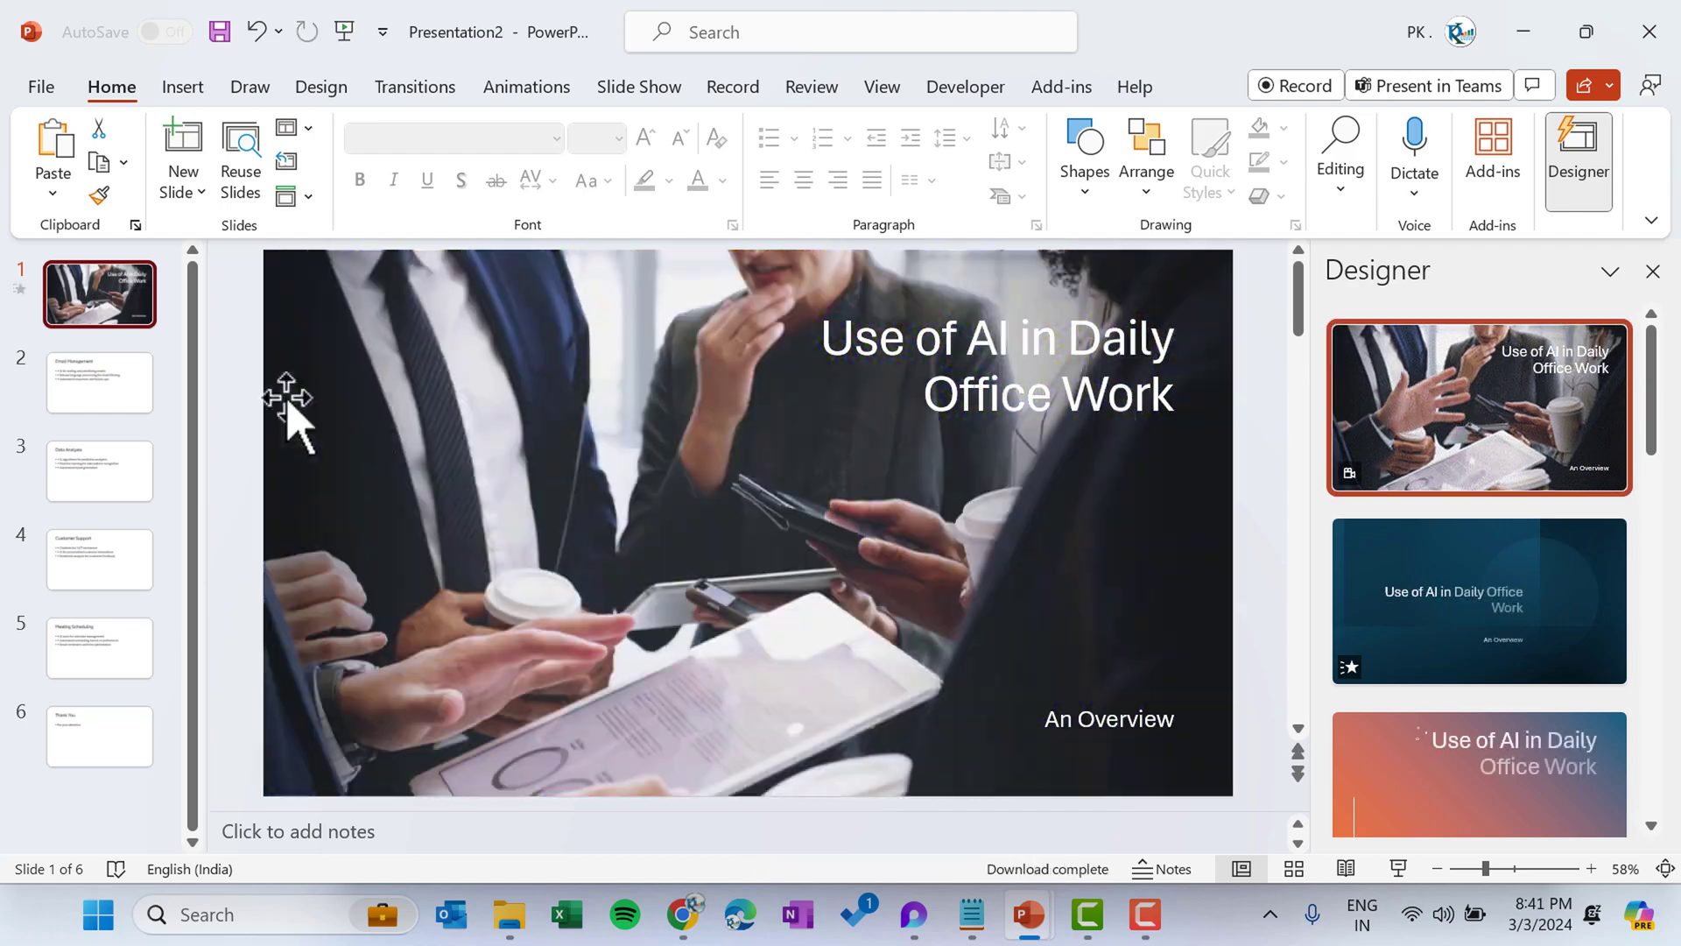
click(107, 385)
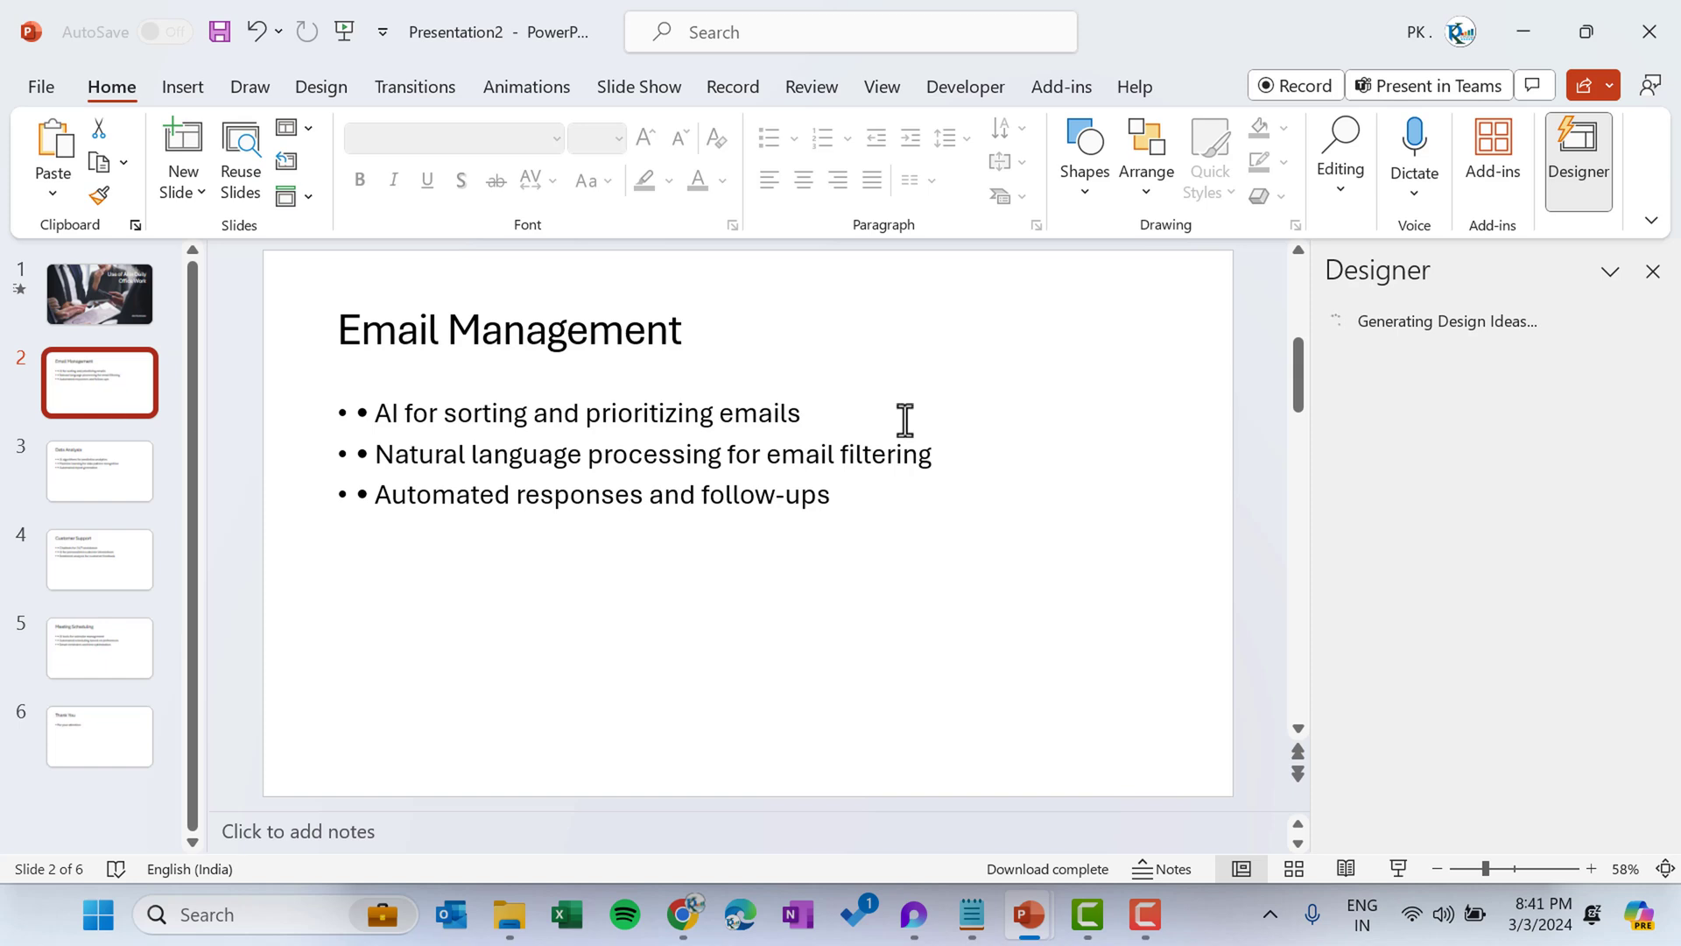
mouse_move(1661, 353)
mouse_down()
mouse_move(1663, 548)
mouse_move(1663, 357)
mouse_up()
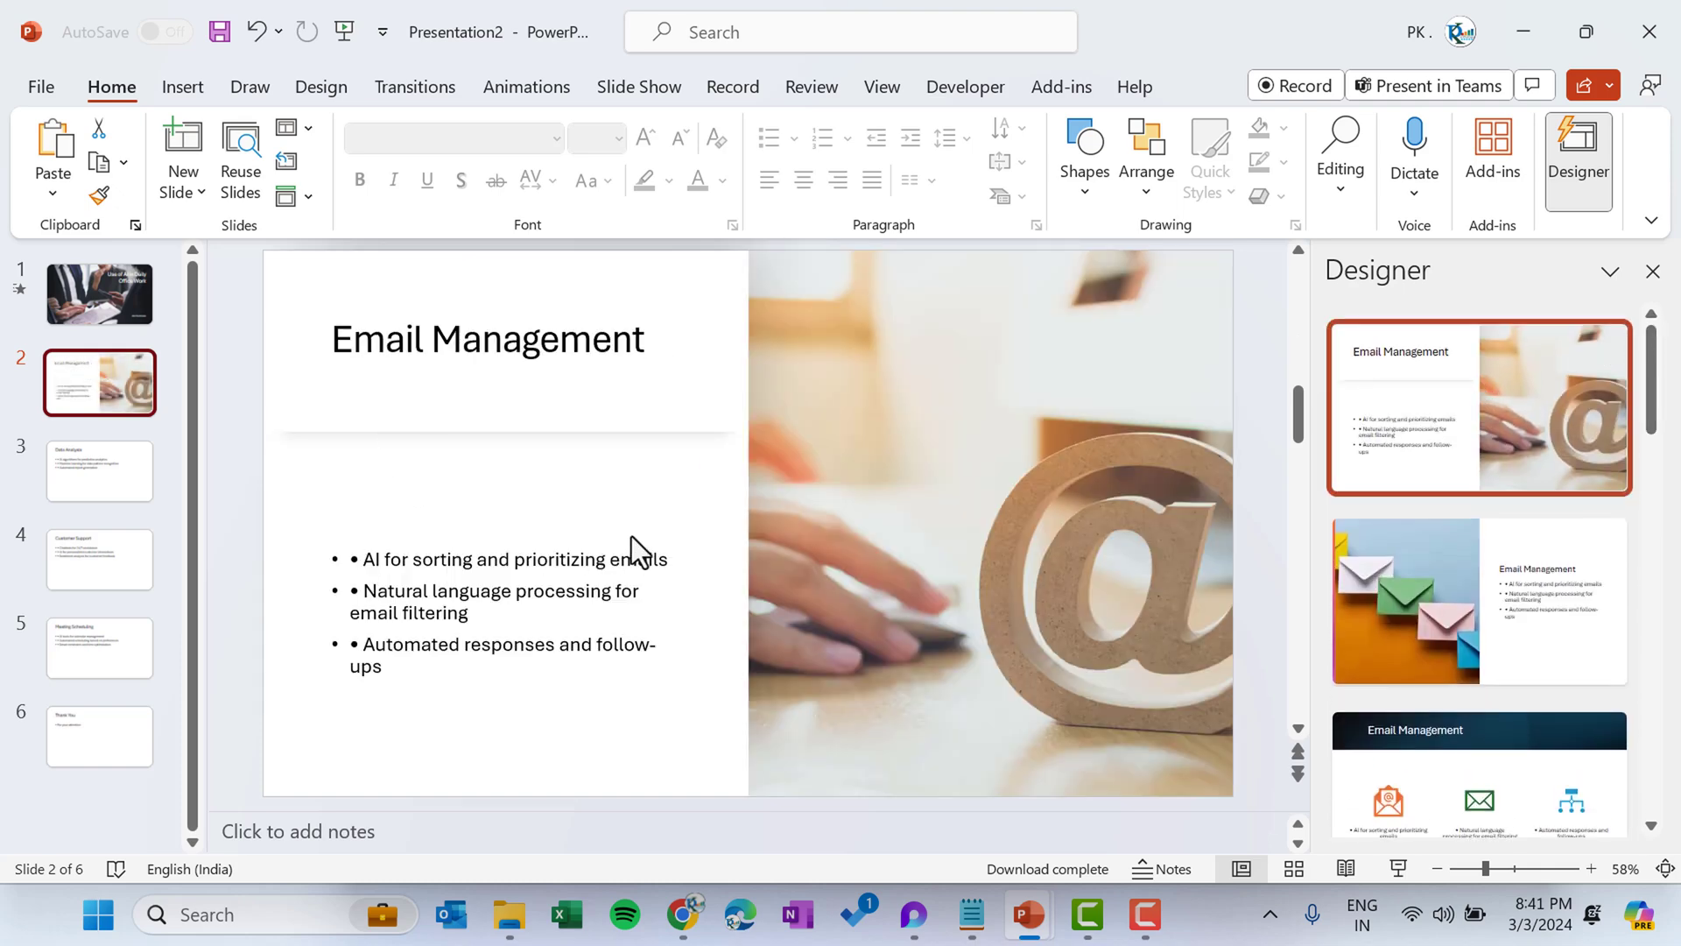
- Give Data Analysis the first suggested layout and Customer Support the dark-header icon layout
click(91, 484)
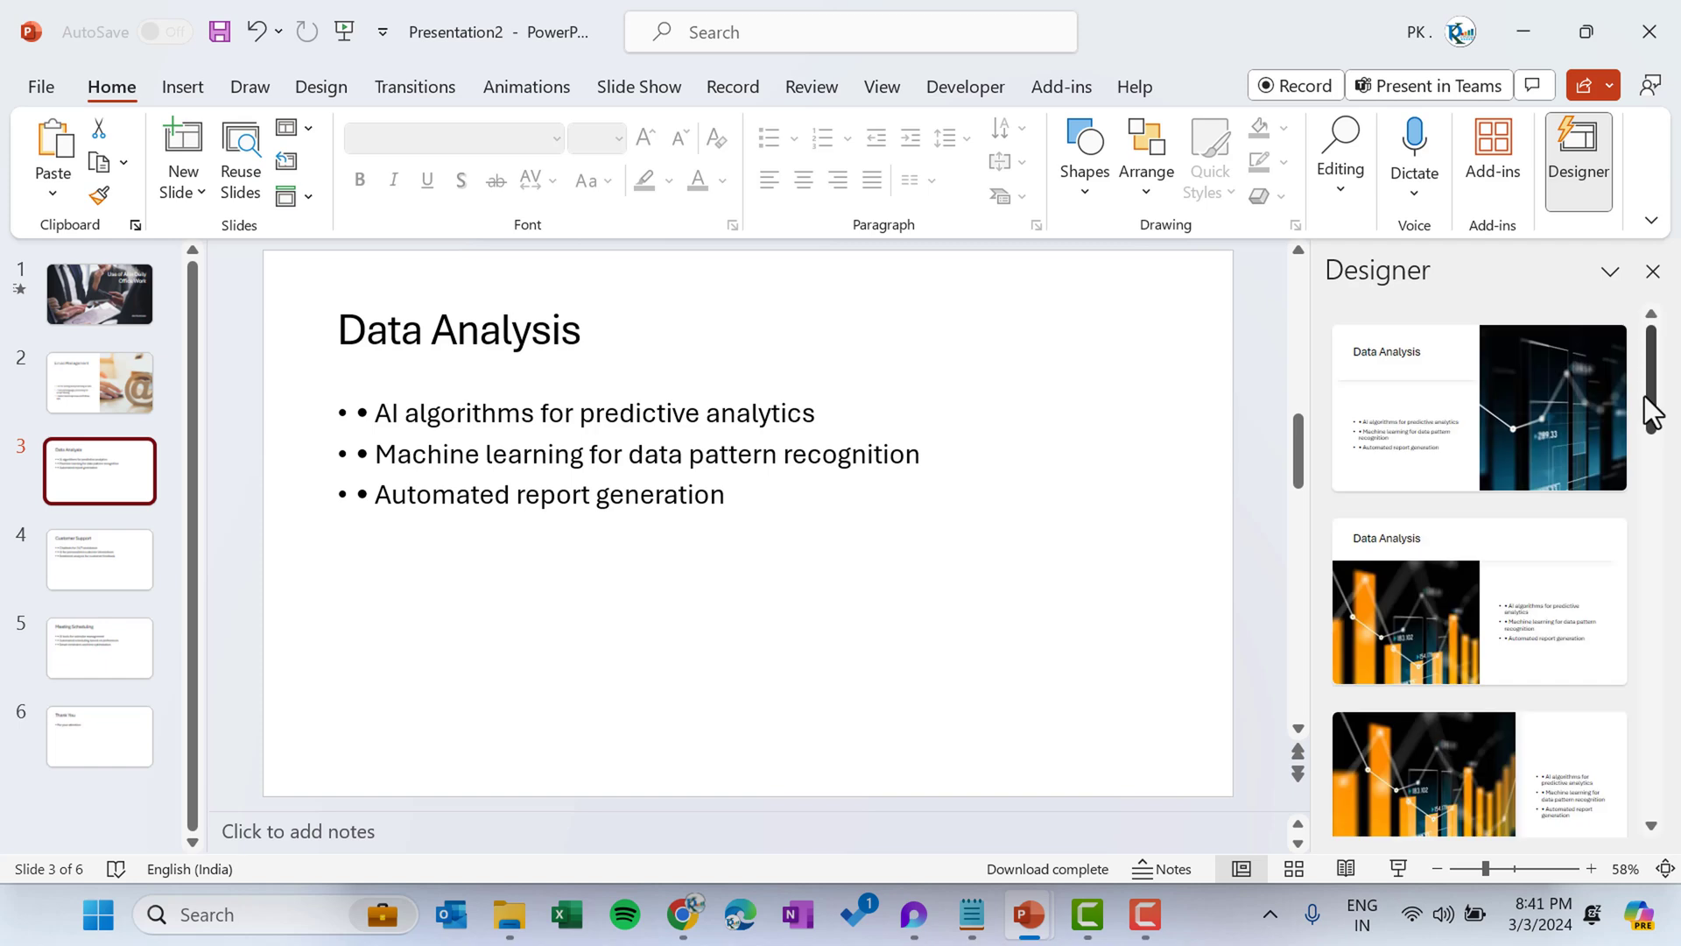
scroll(1659, 368, down, 2)
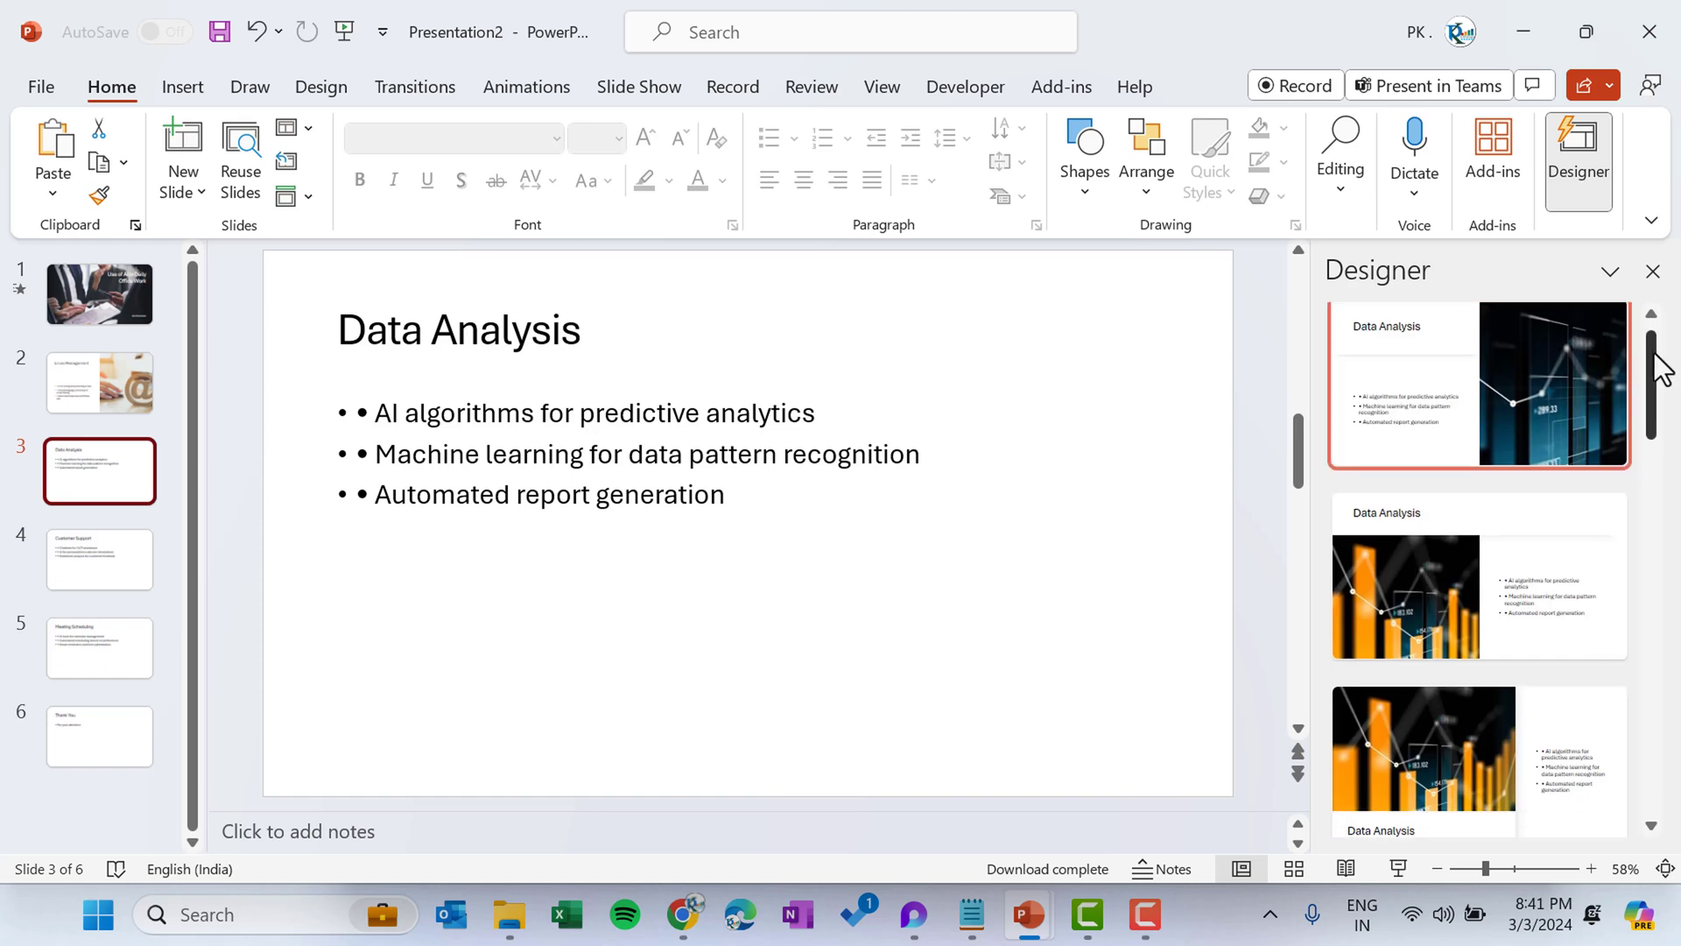
drag(1657, 385, 1630, 344)
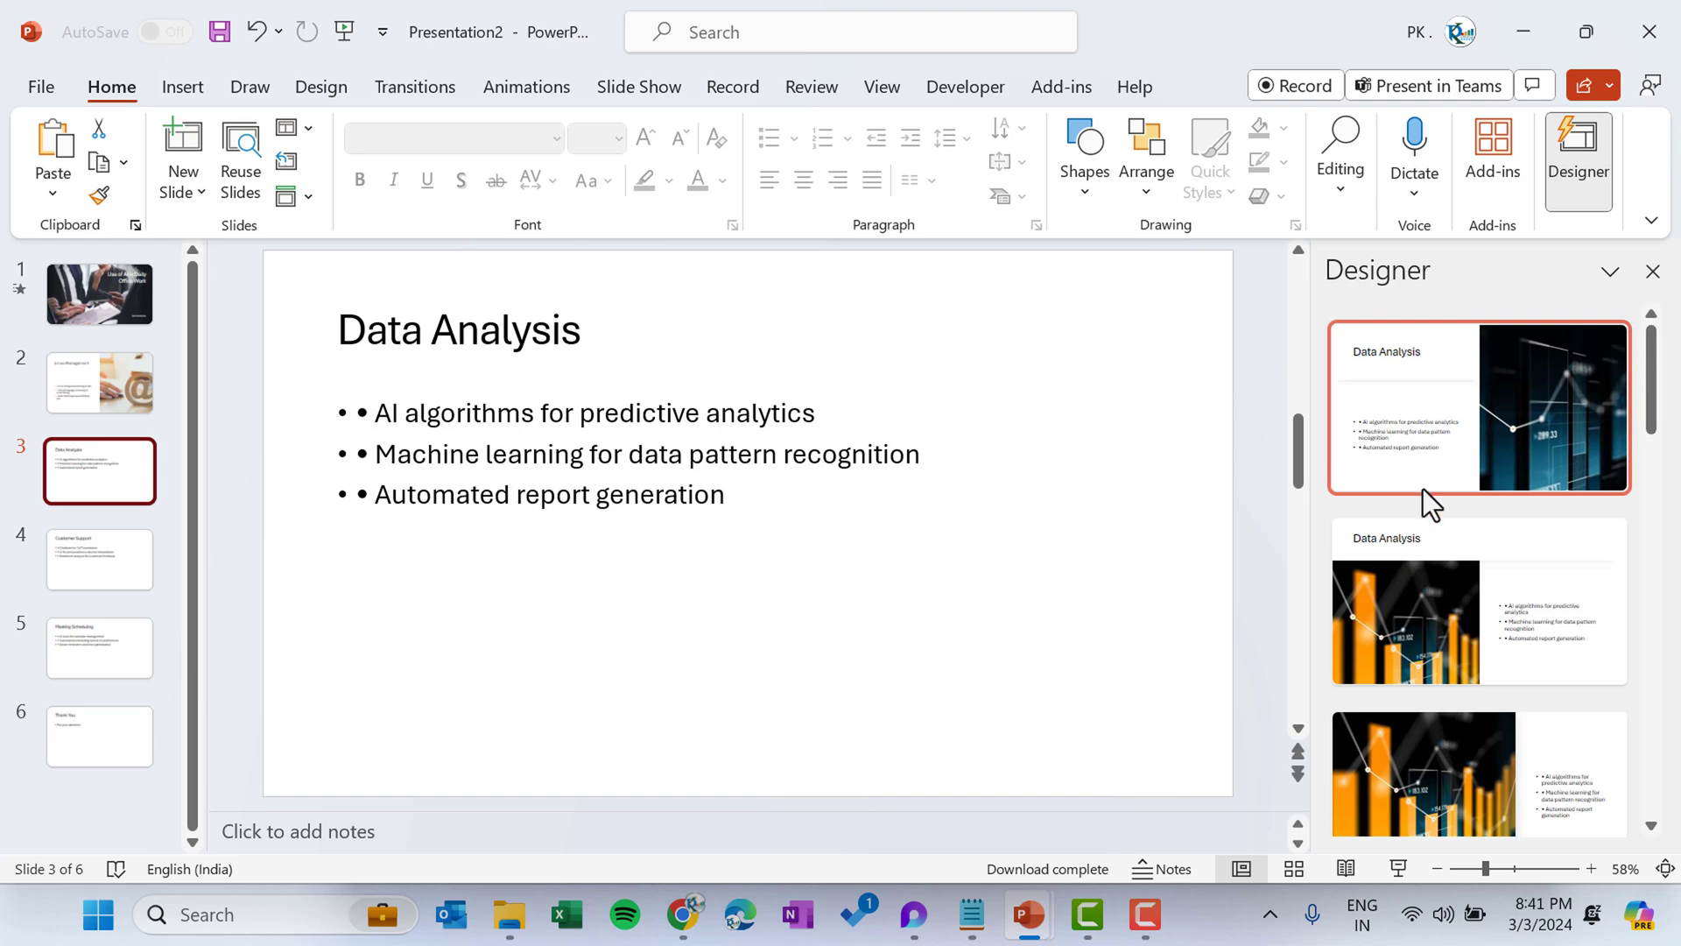
click(1461, 412)
click(80, 568)
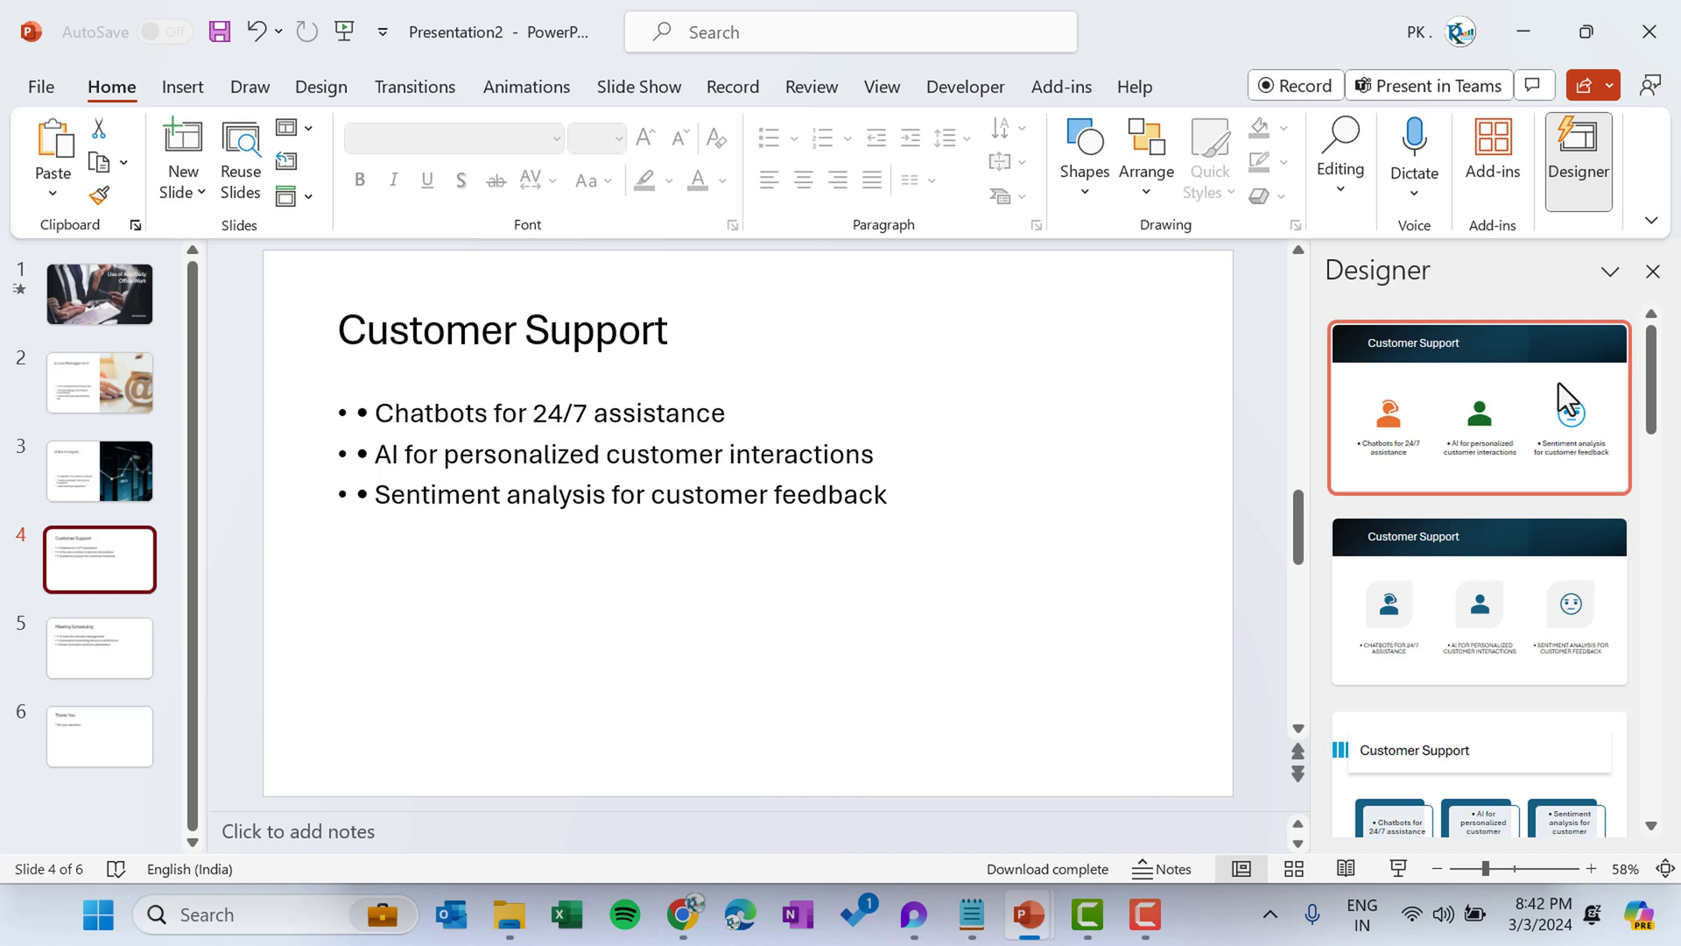
click(1520, 545)
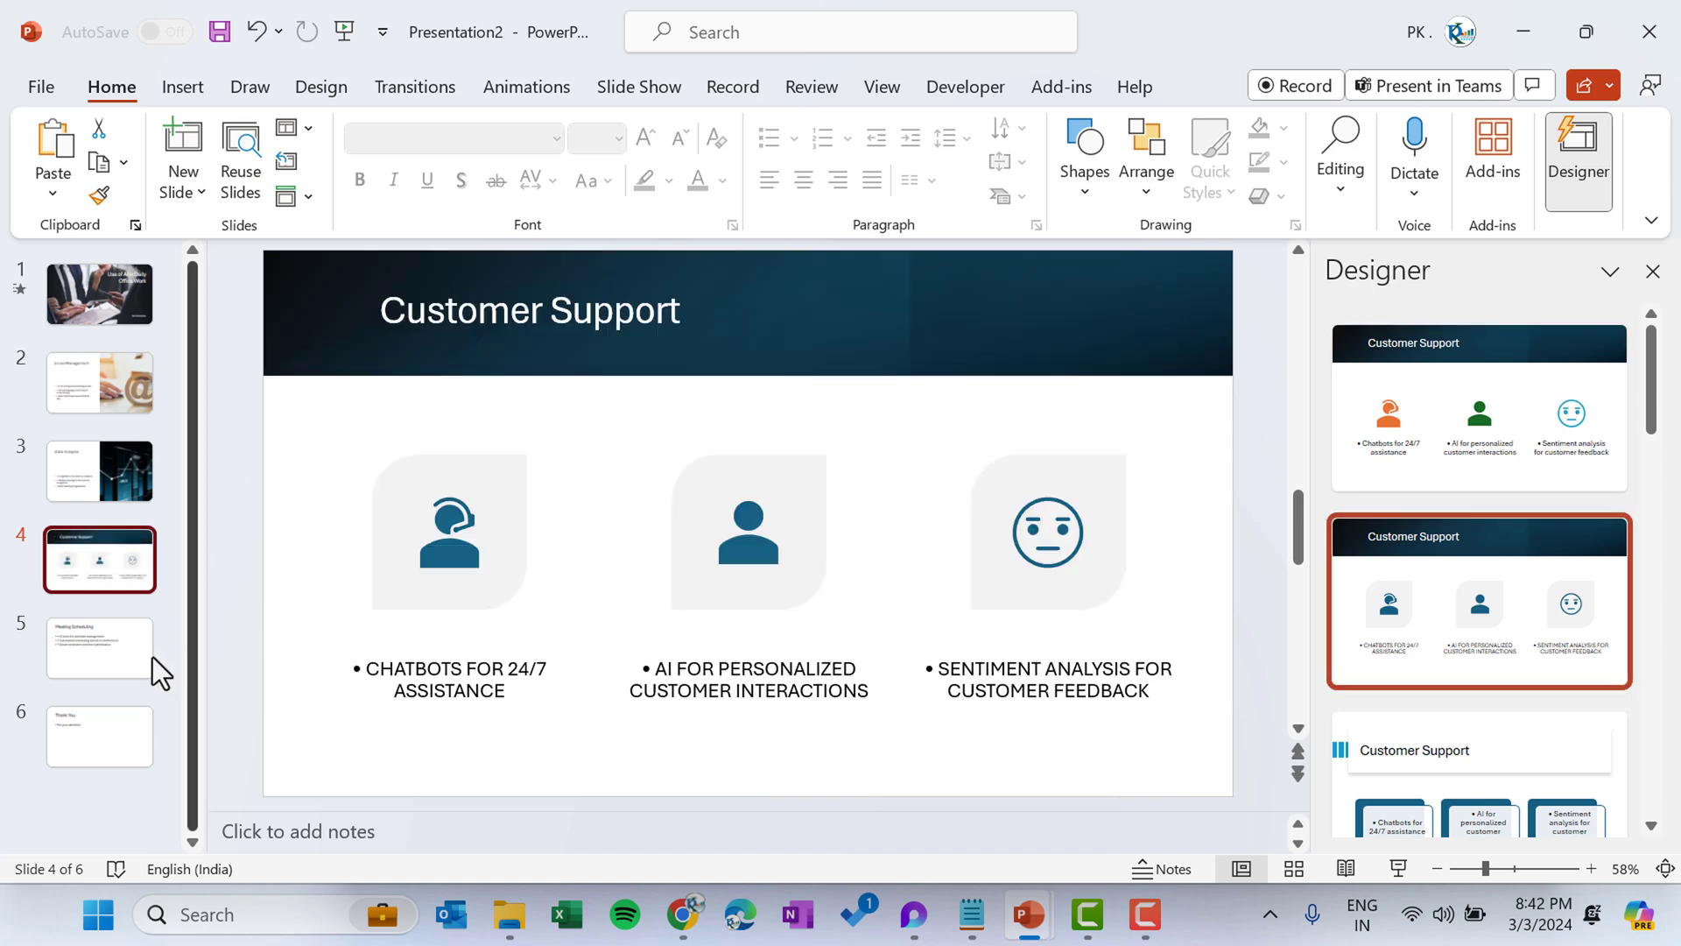
- Apply the first suggested Designer layout to the Meeting Scheduling slide
click(97, 660)
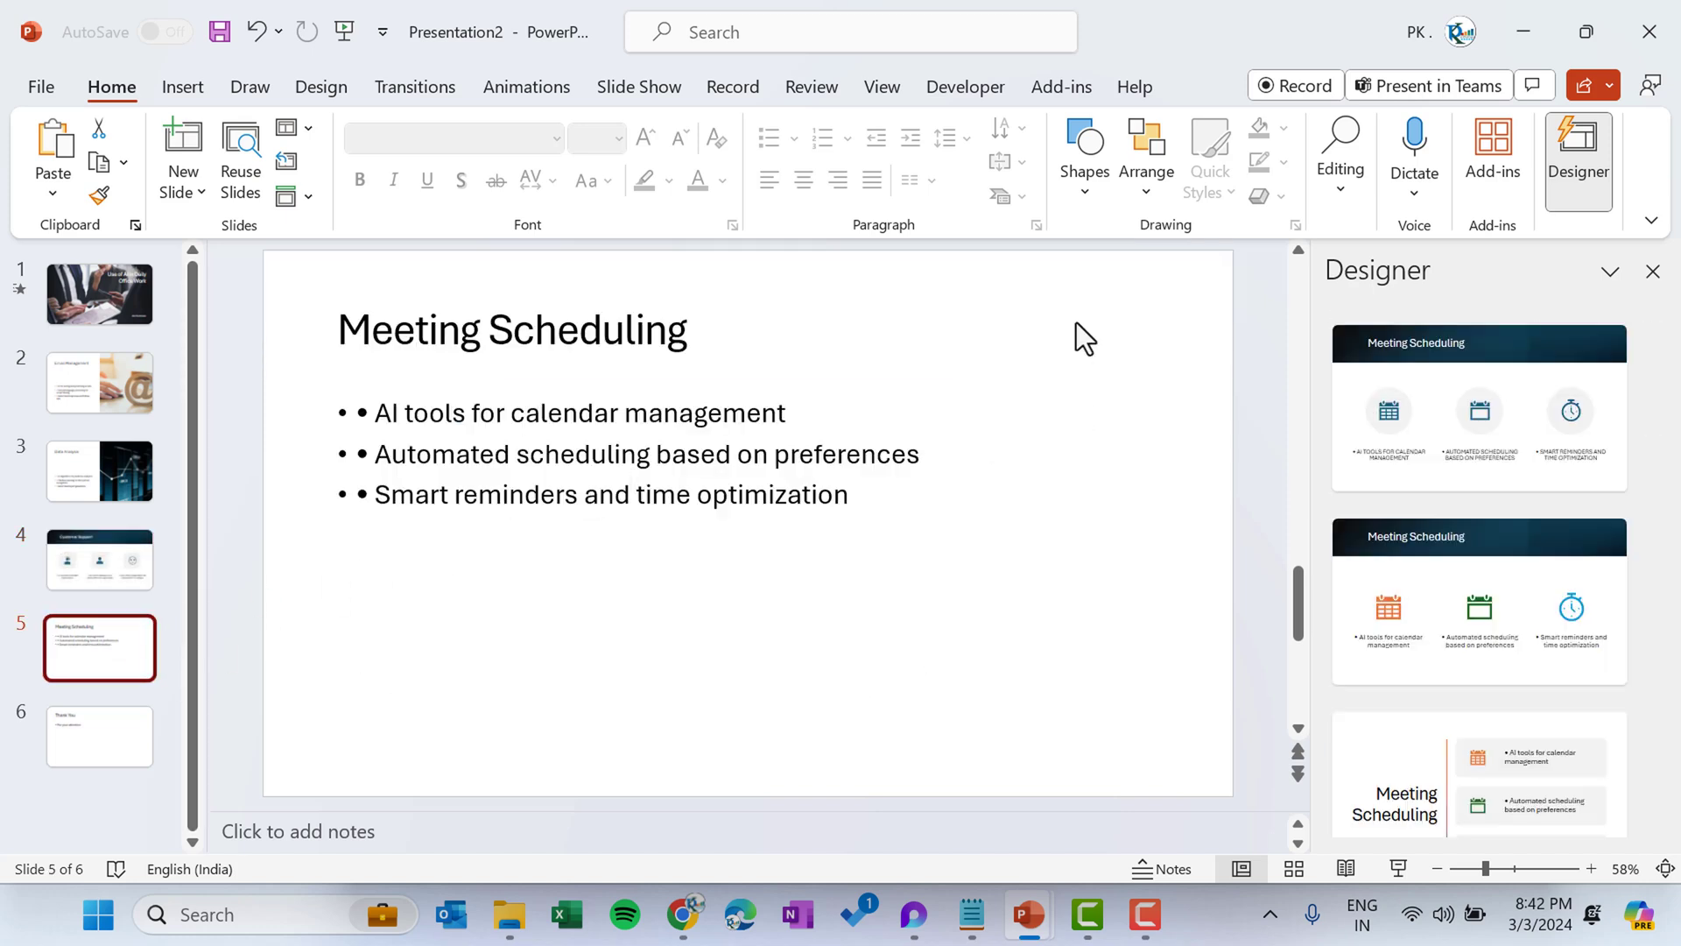
scroll(1661, 363, down, 2)
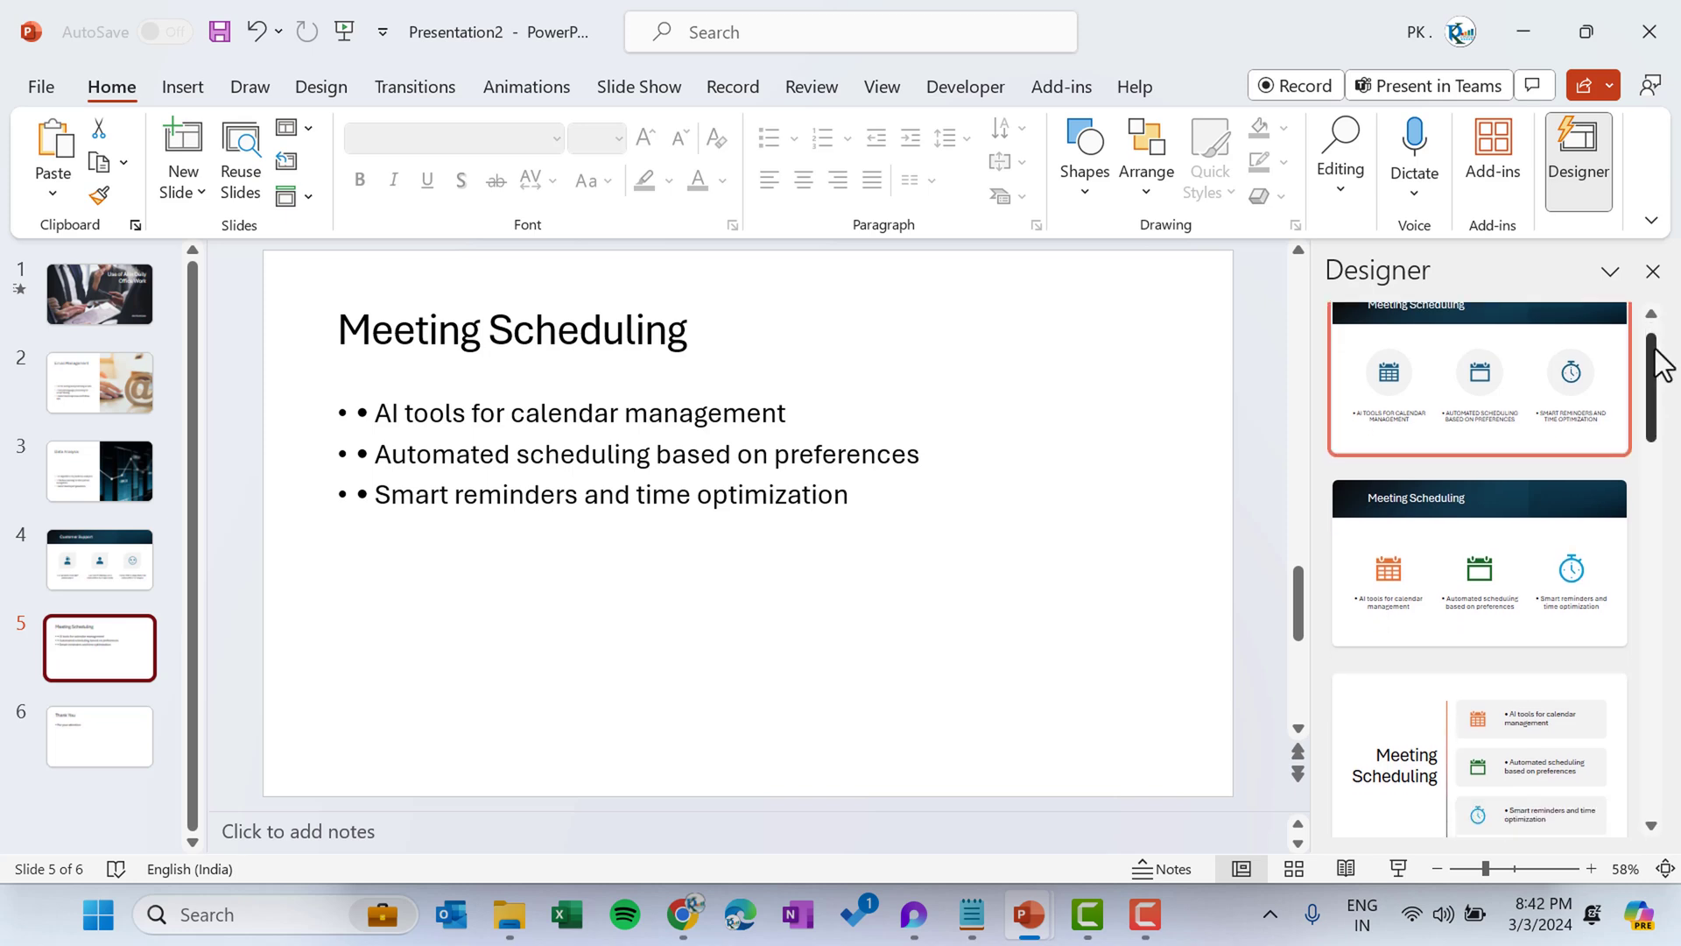
scroll(1661, 363, down, 2)
scroll(1664, 359, up, 3)
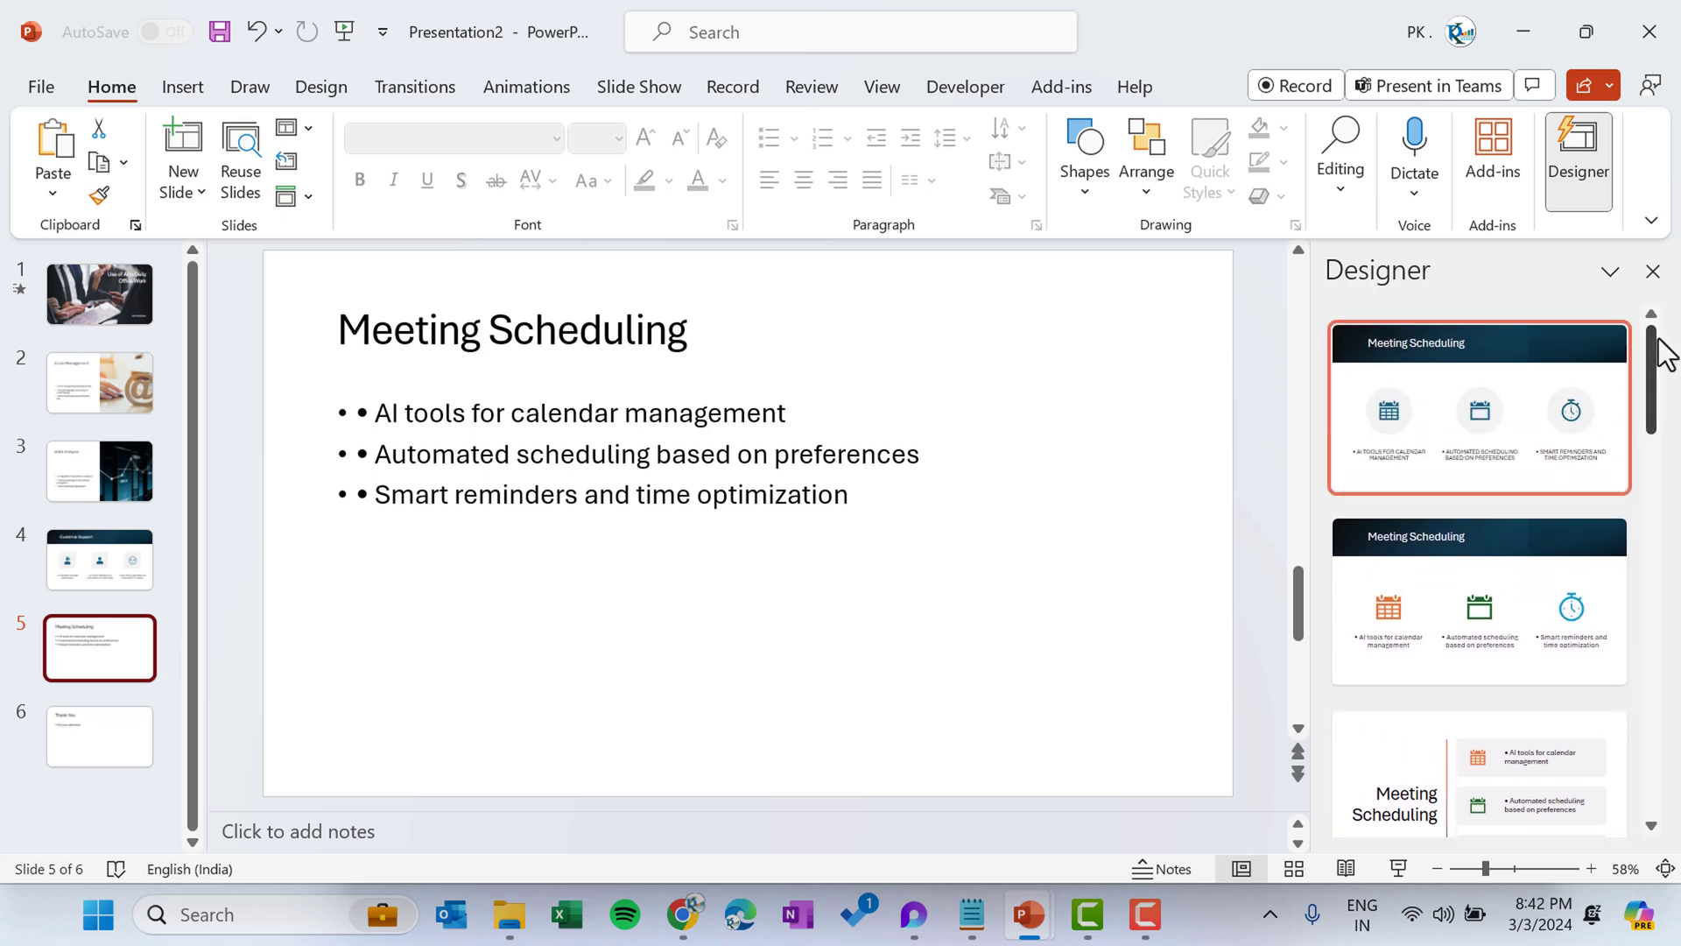
click(1445, 359)
- Give the Thank You slide the dark teal left-panel layout, then return to the title slide
click(107, 756)
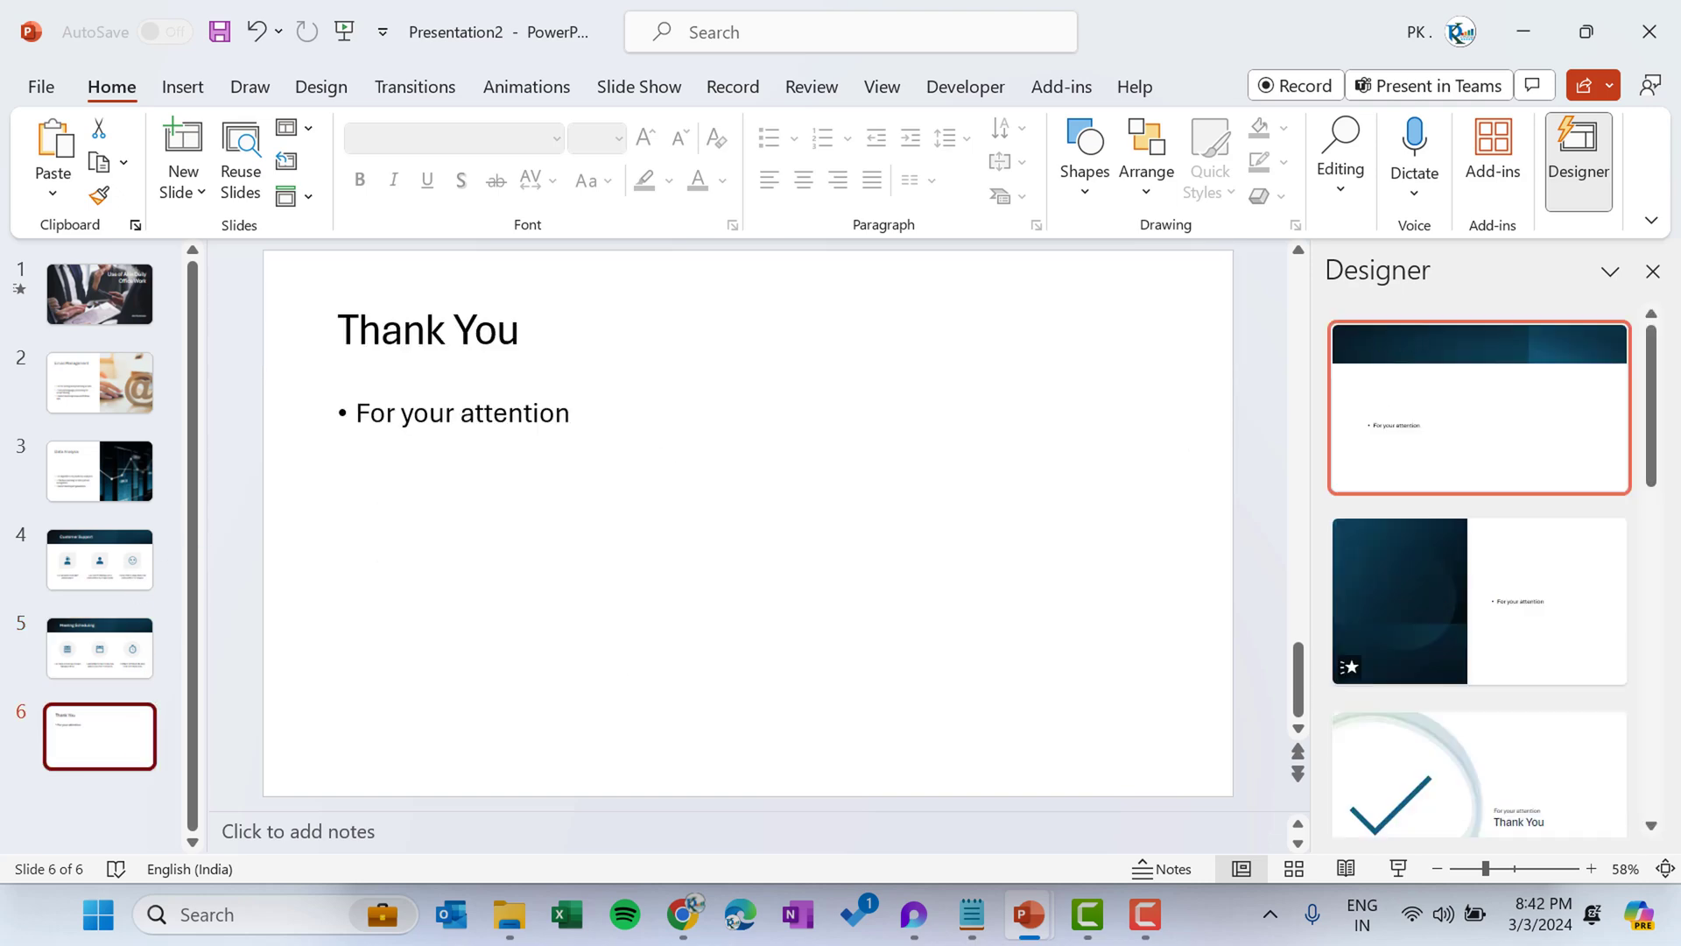
drag(1663, 356, 1667, 712)
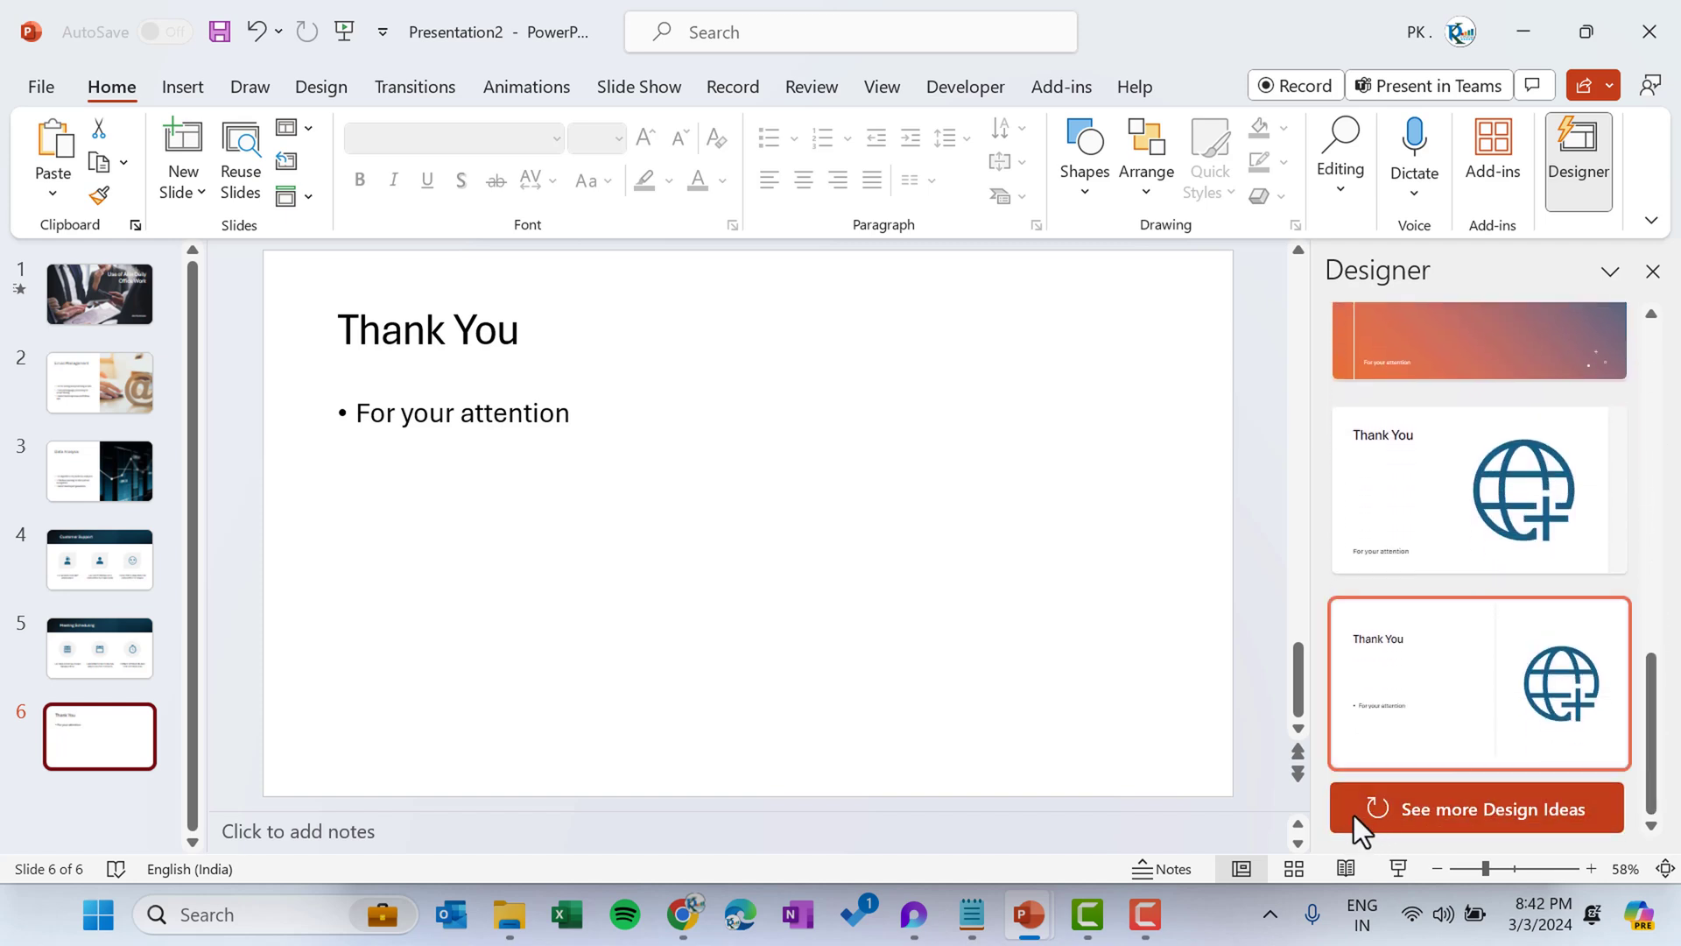
click(1452, 807)
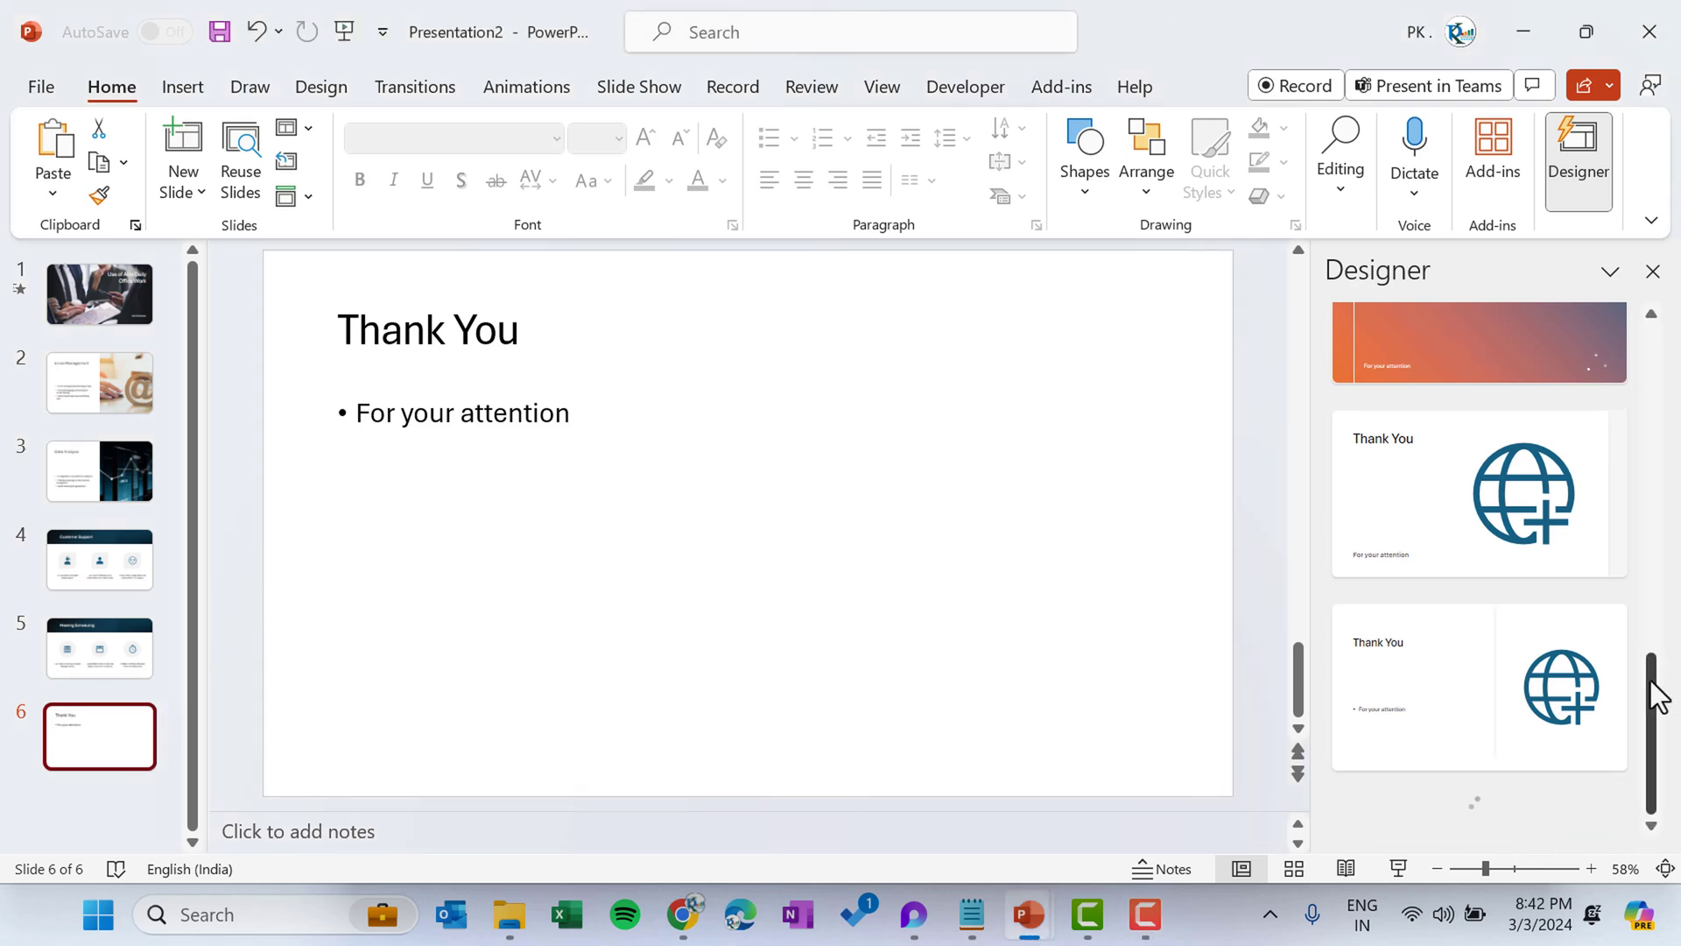
scroll(1656, 692, down, 2)
drag(1658, 569, 1453, 443)
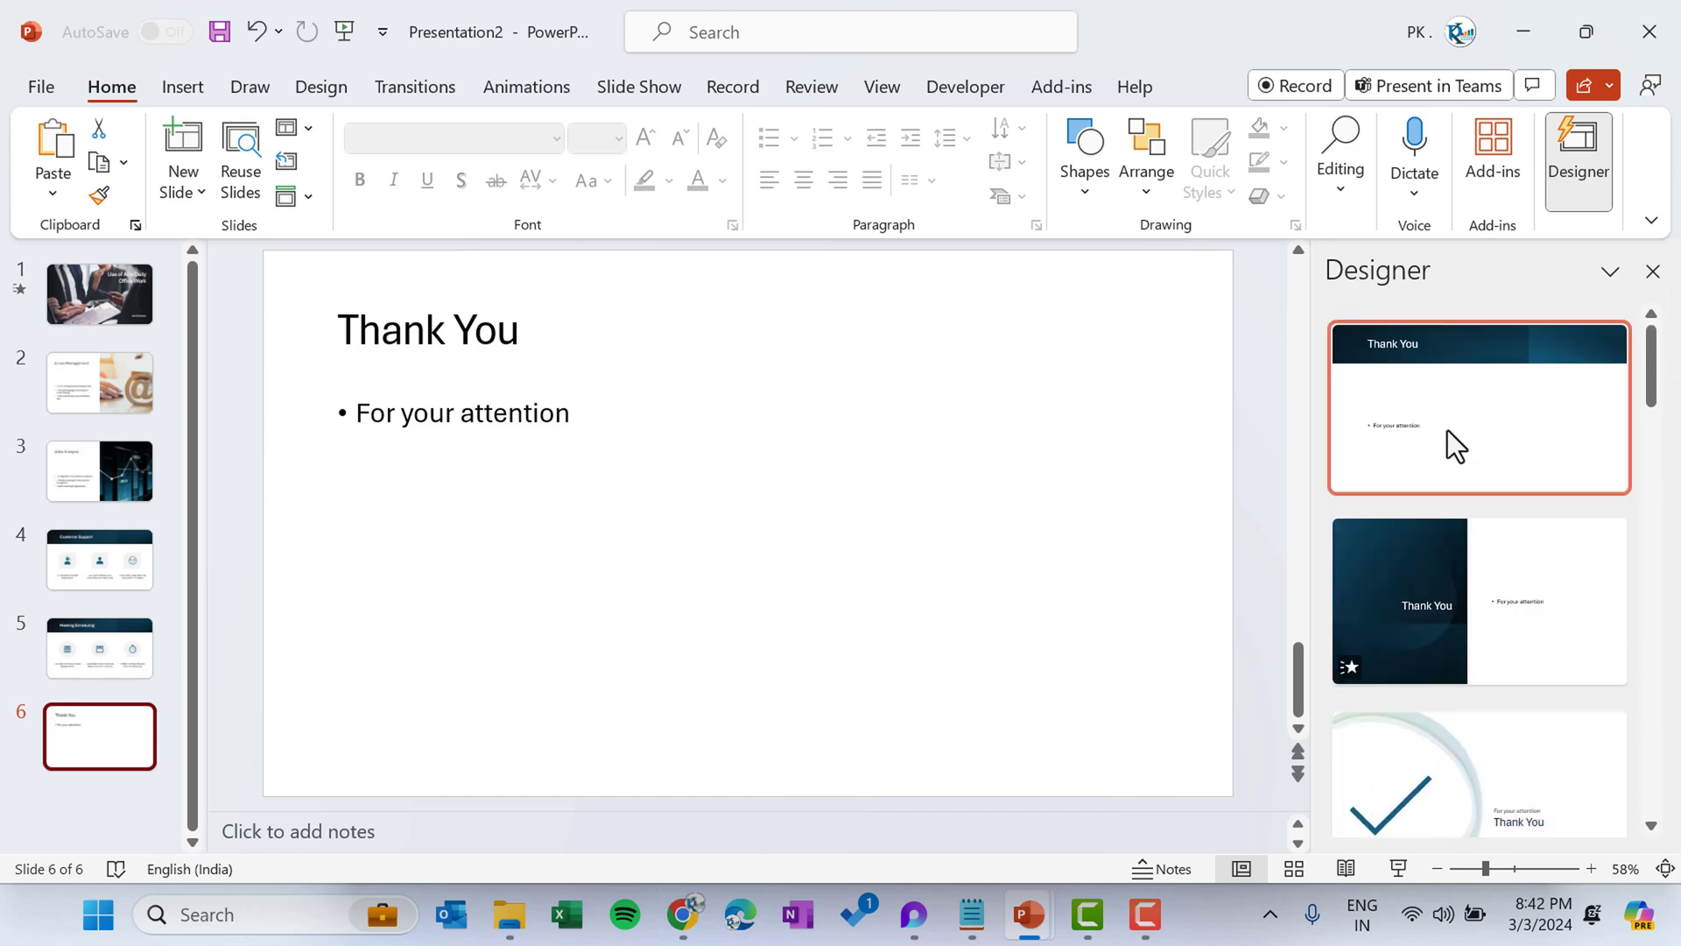
click(1458, 630)
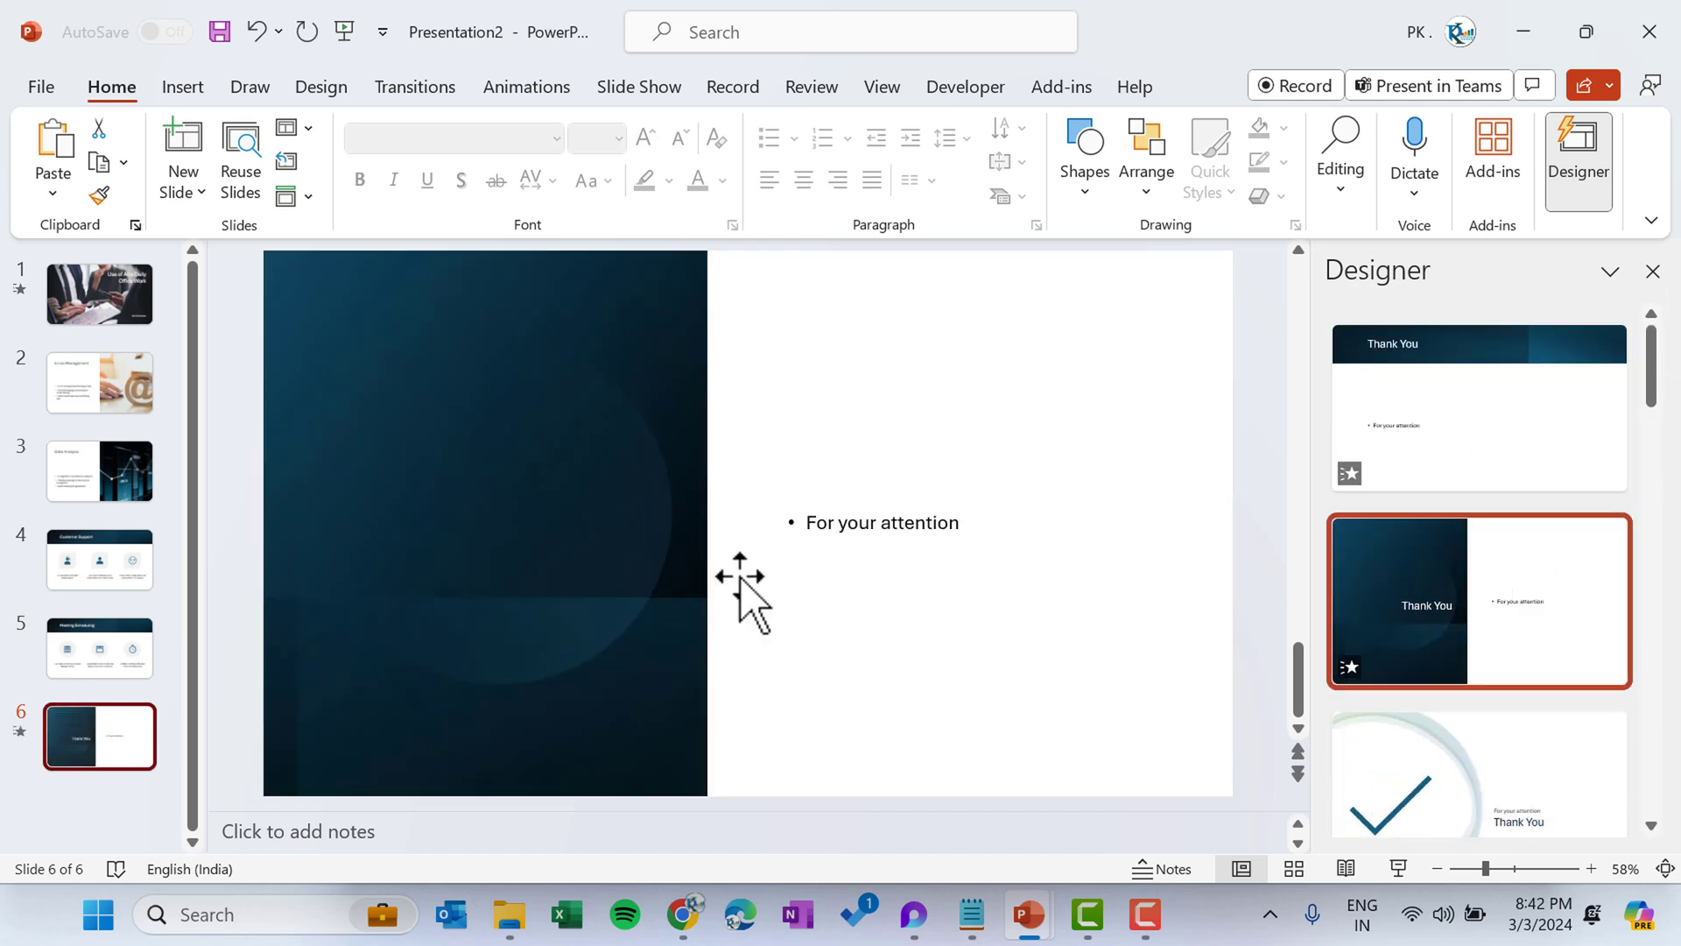
click(99, 294)
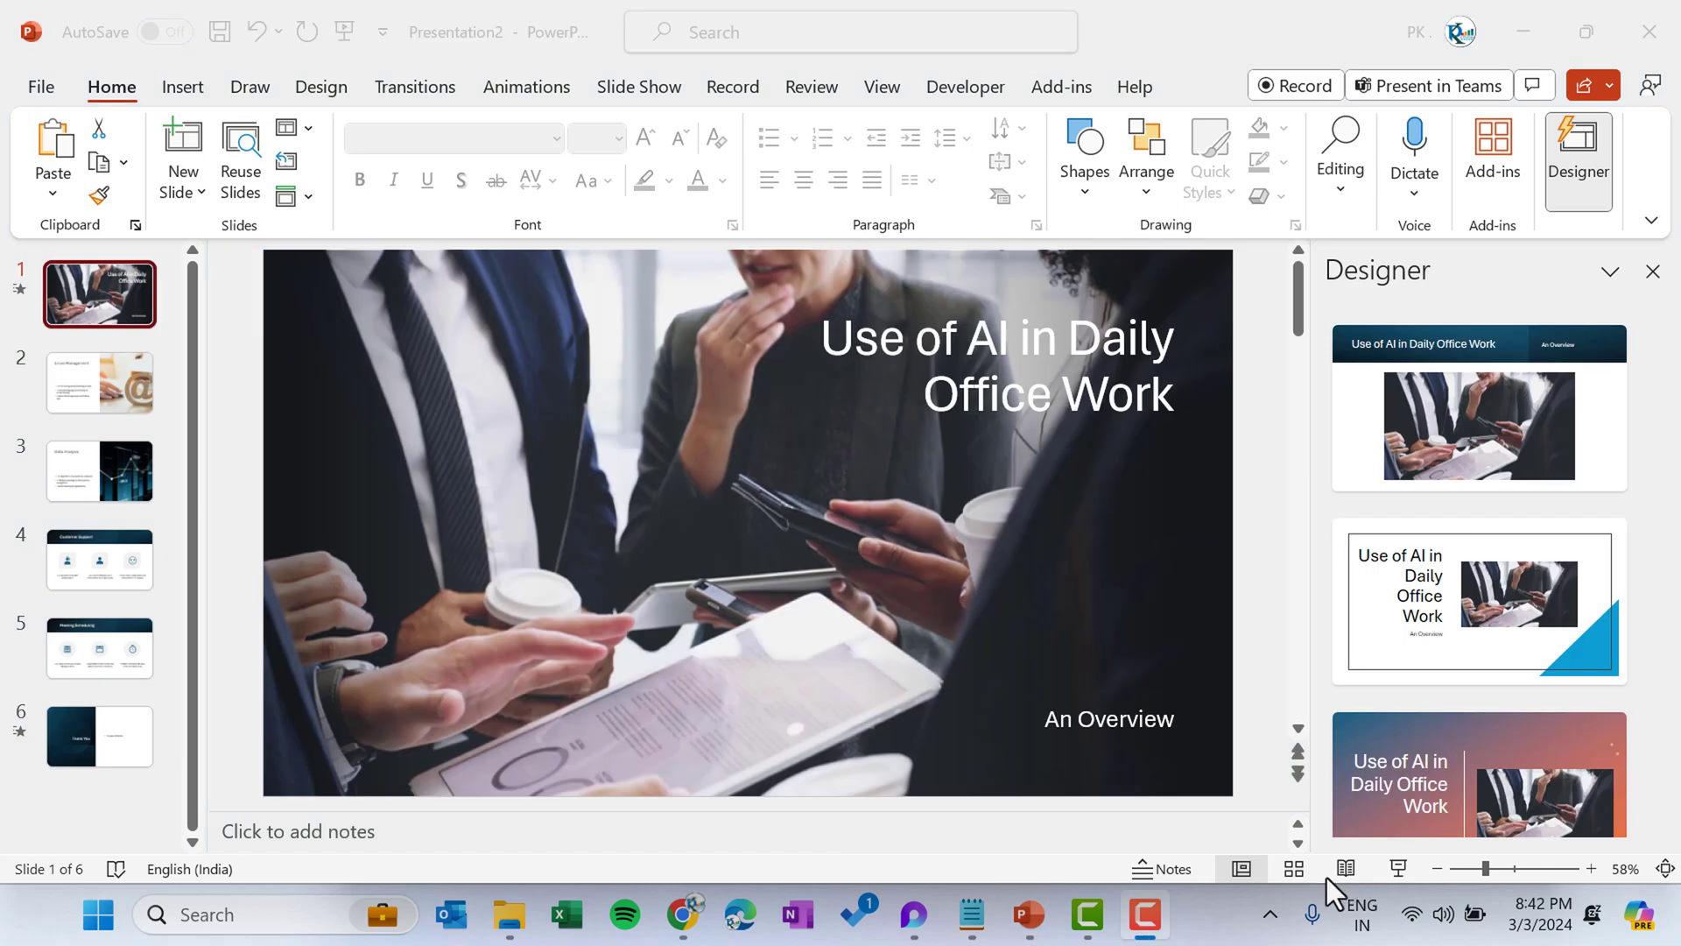
- Present the deck from the title slide through all six slides to Thank You, then exit with Esc
click(1399, 867)
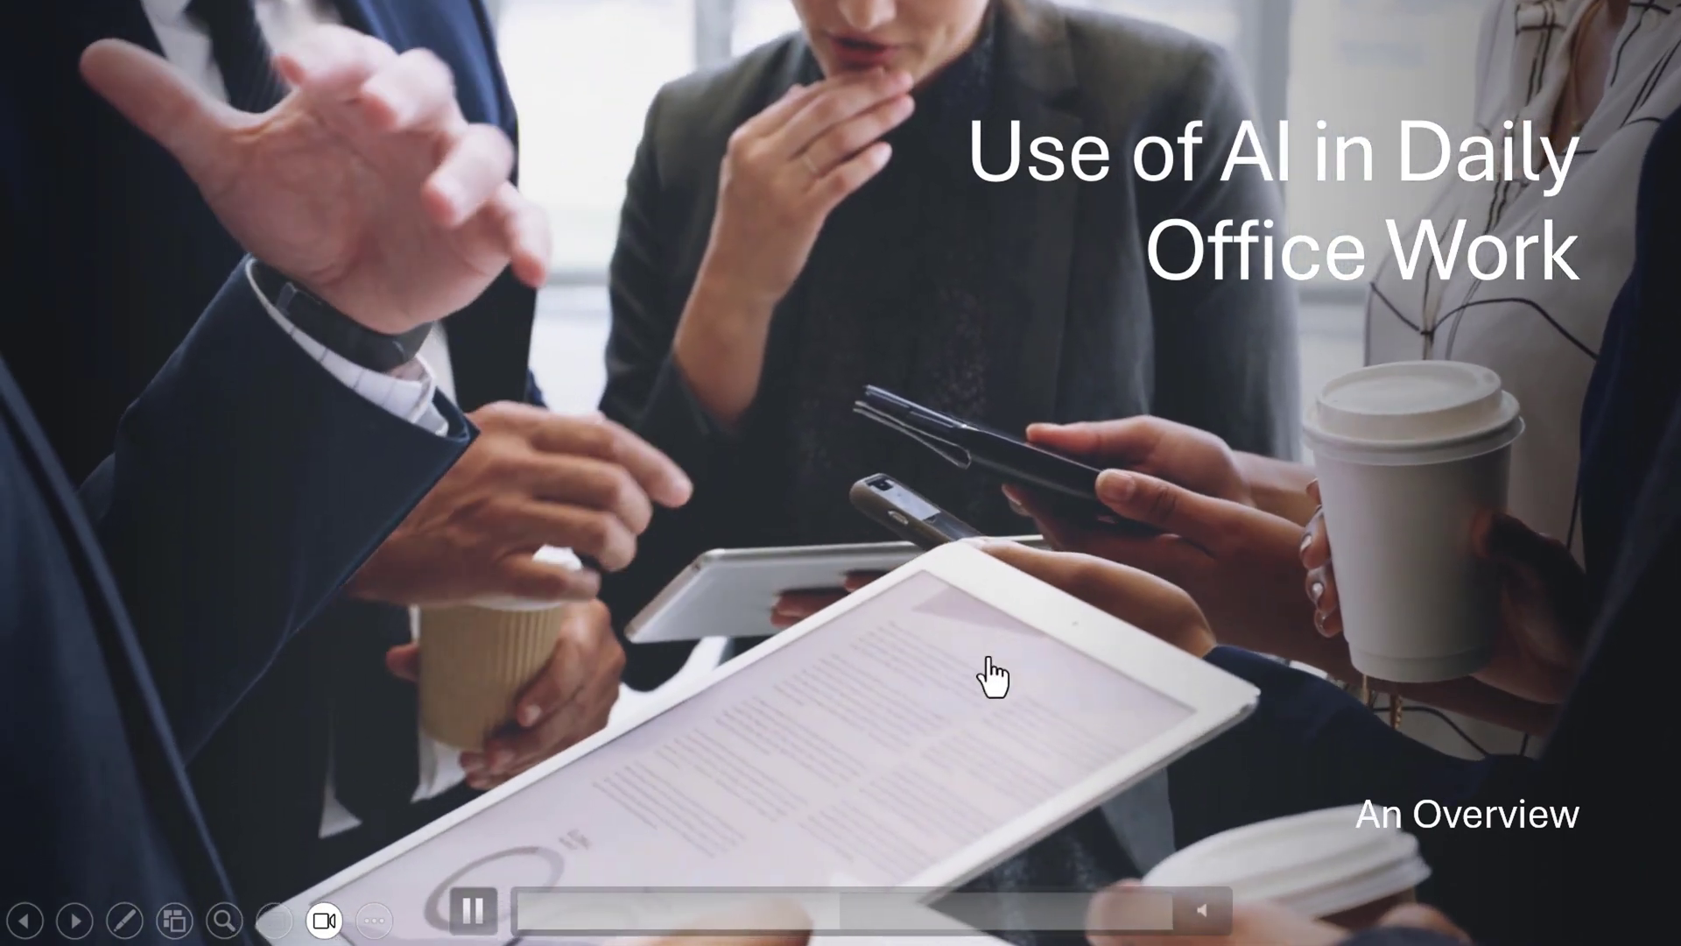
click(992, 677)
click(992, 677)
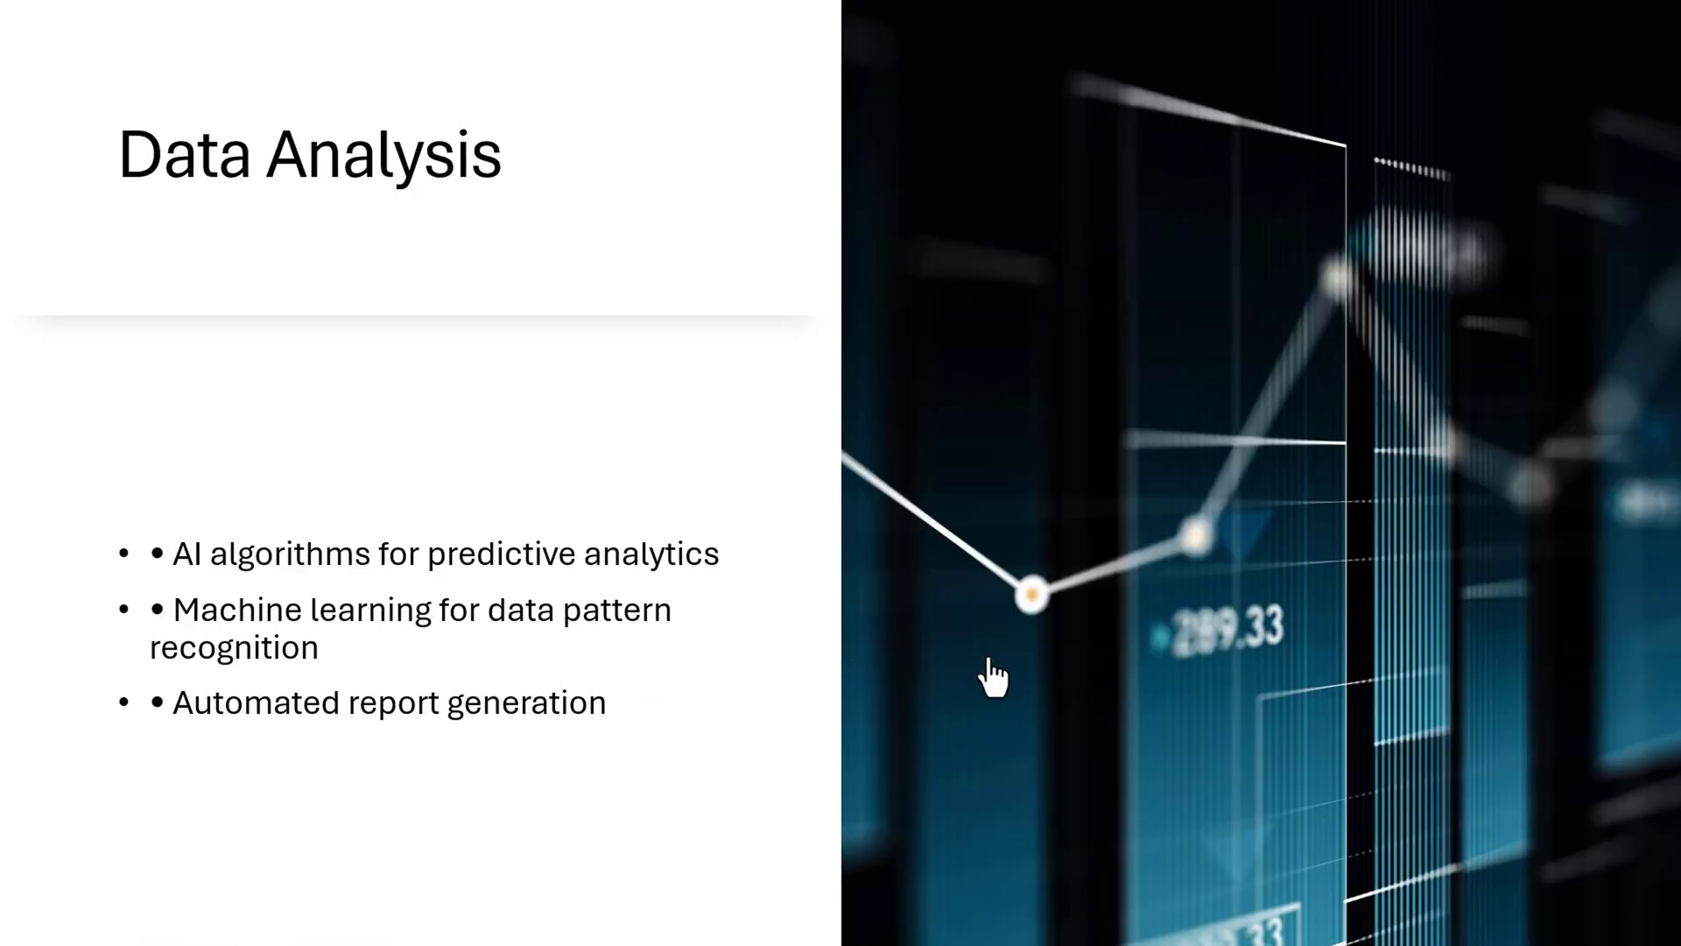
click(992, 677)
click(992, 677)
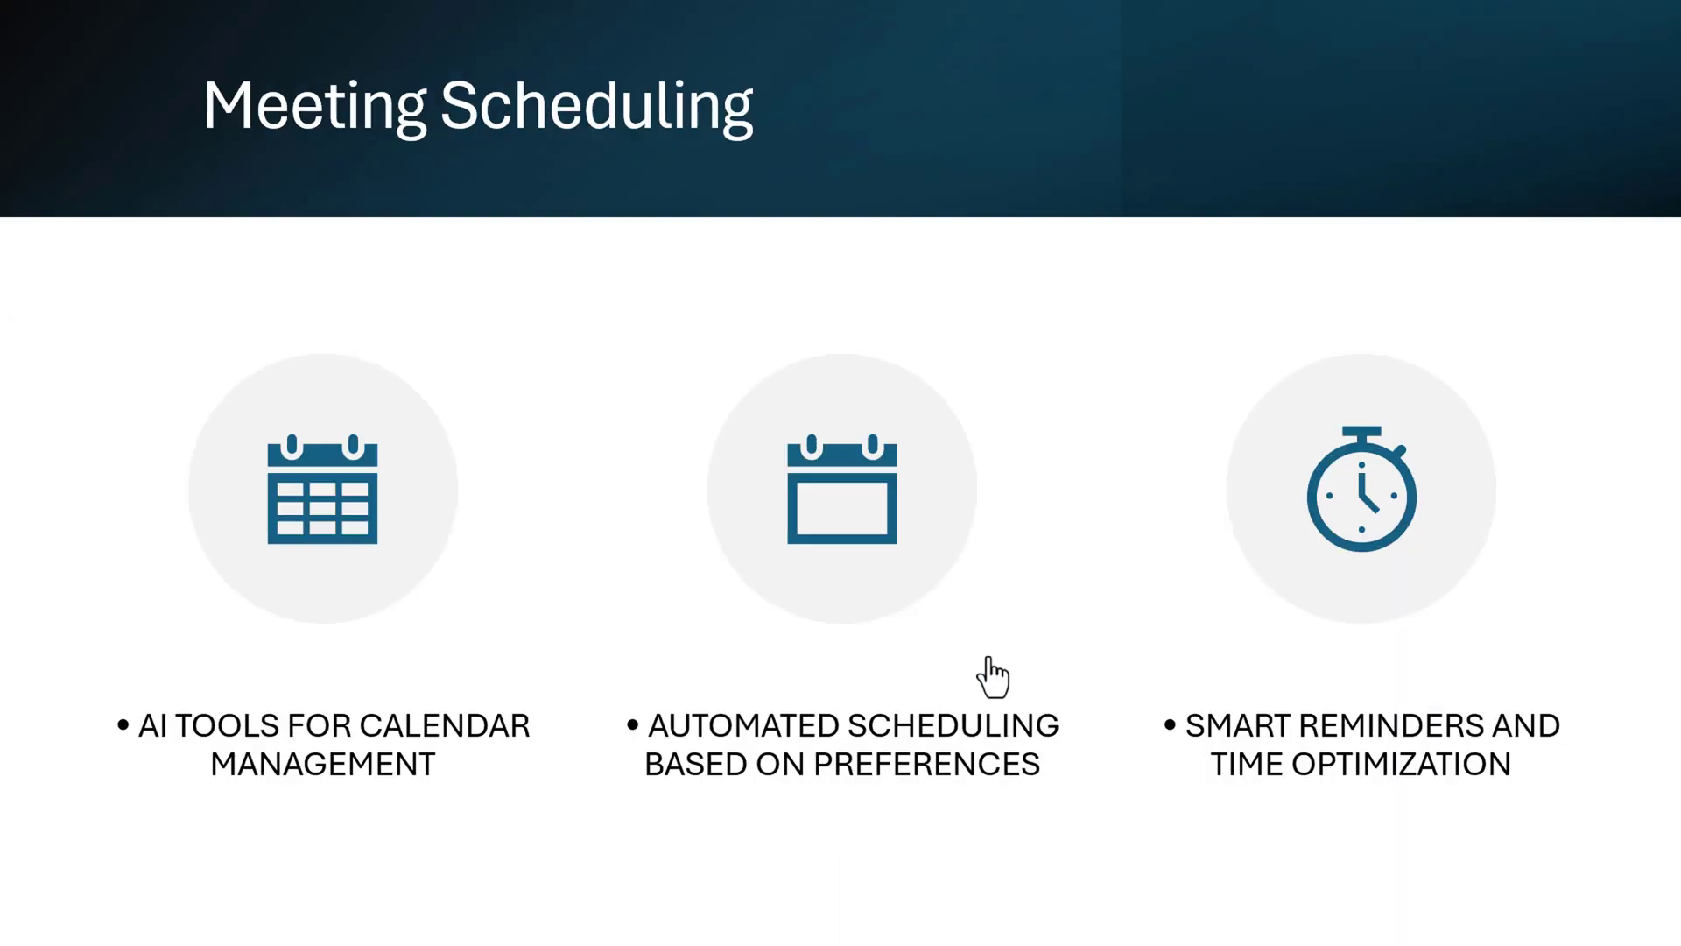
click(992, 677)
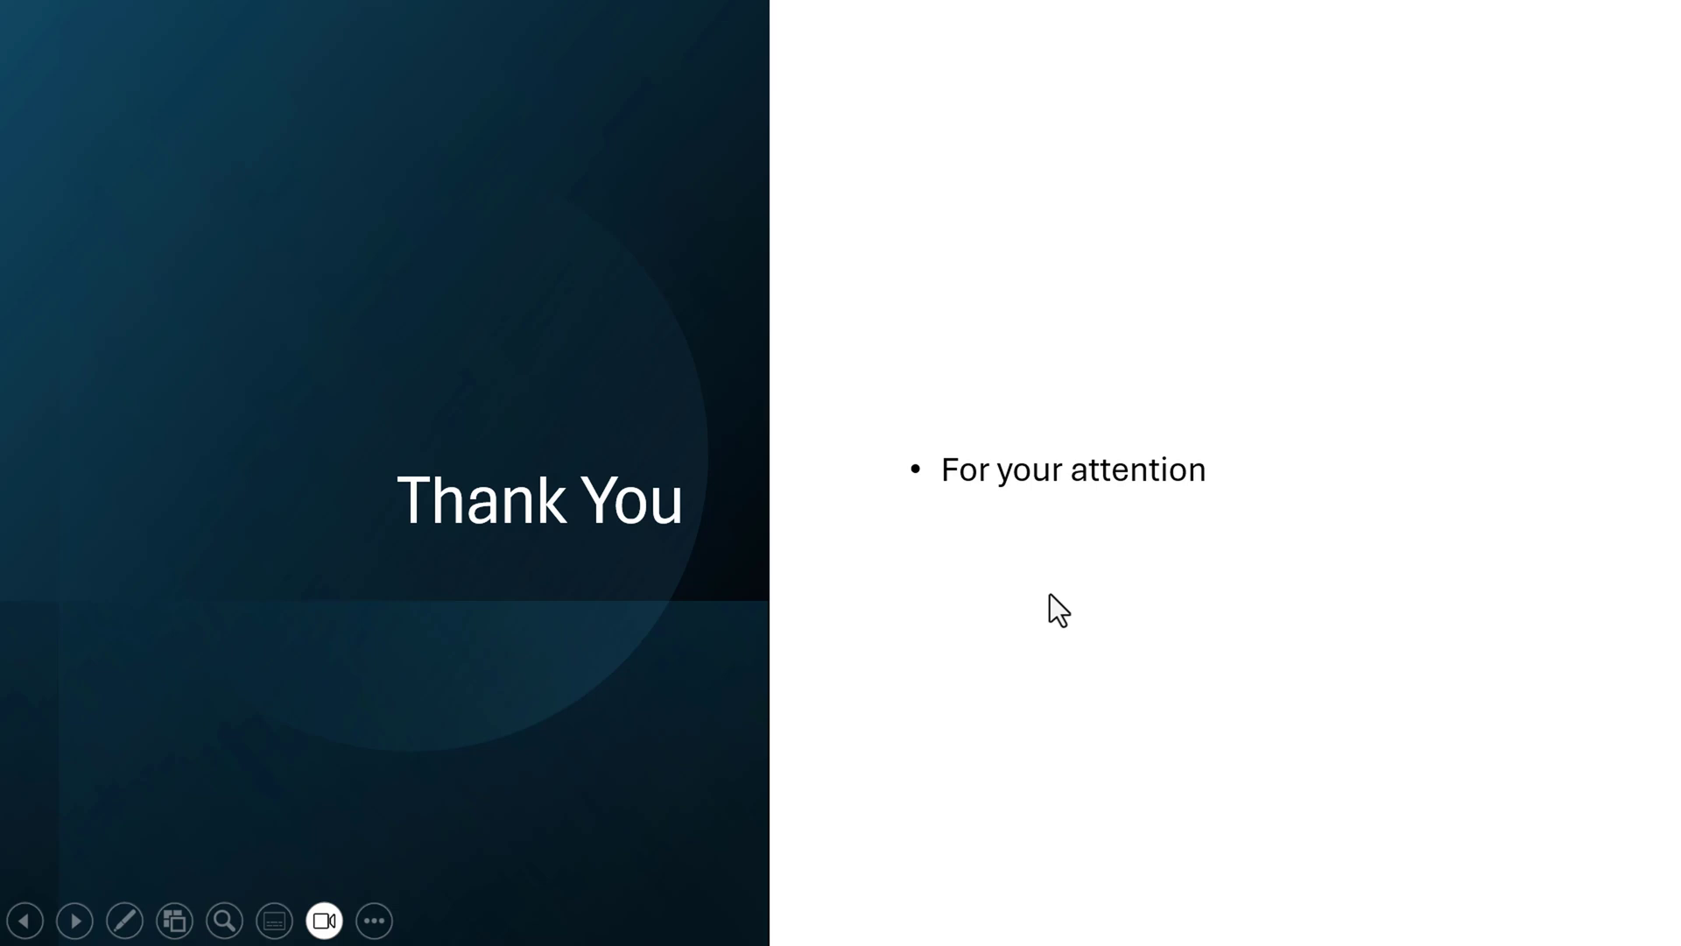
key(Escape)
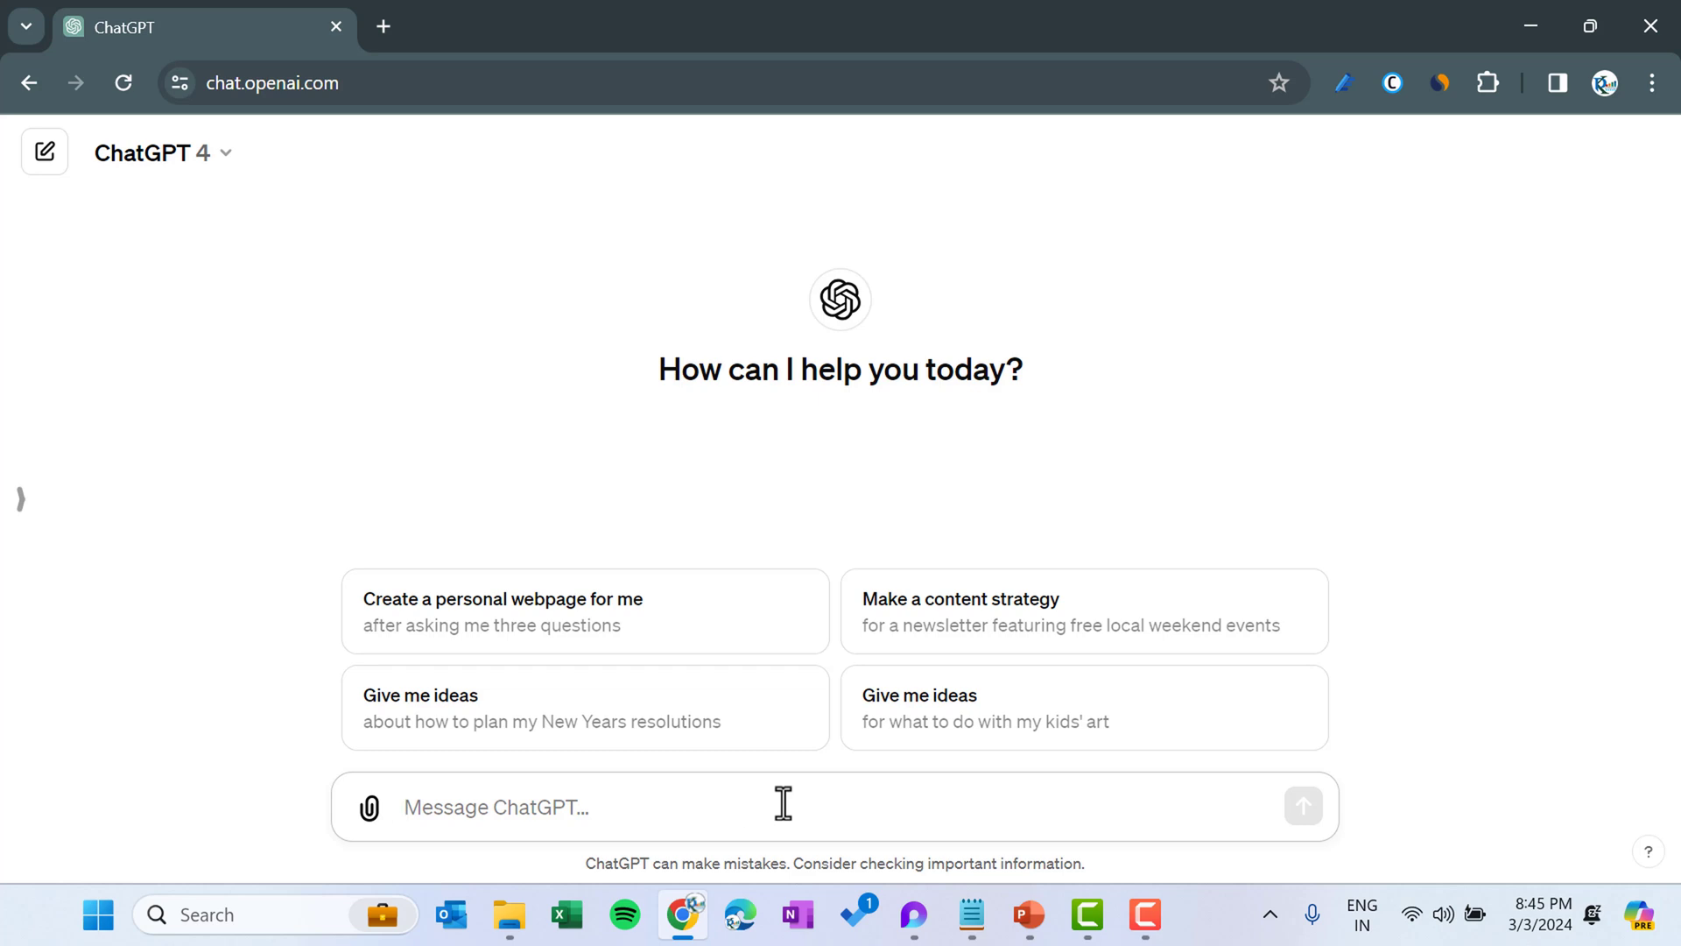
- Paste the slide-content prompt, check the 'Use of AI in daily office work' topic, and send it
click(611, 807)
text(Create the content for the 5 slides of Power Point. In each slide cover 3 to 5 bullet points with details. Add first slide as the title slide and last slide as Thank You.  [Topic]: Use of AI in daily office work)
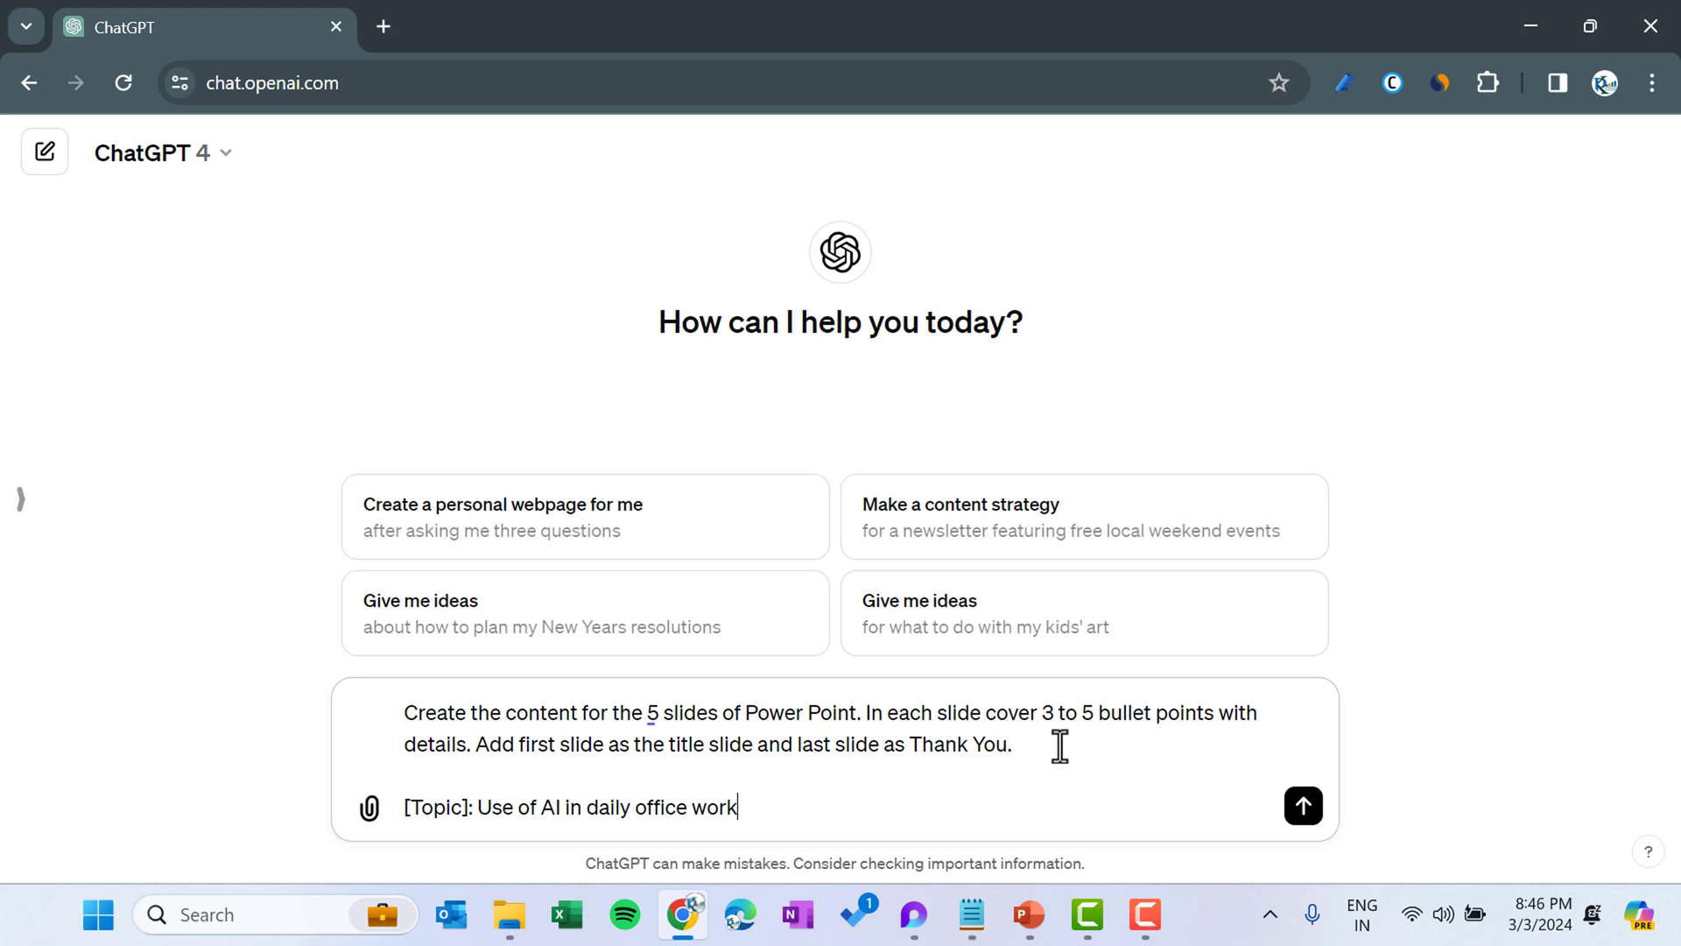
drag(480, 806, 802, 806)
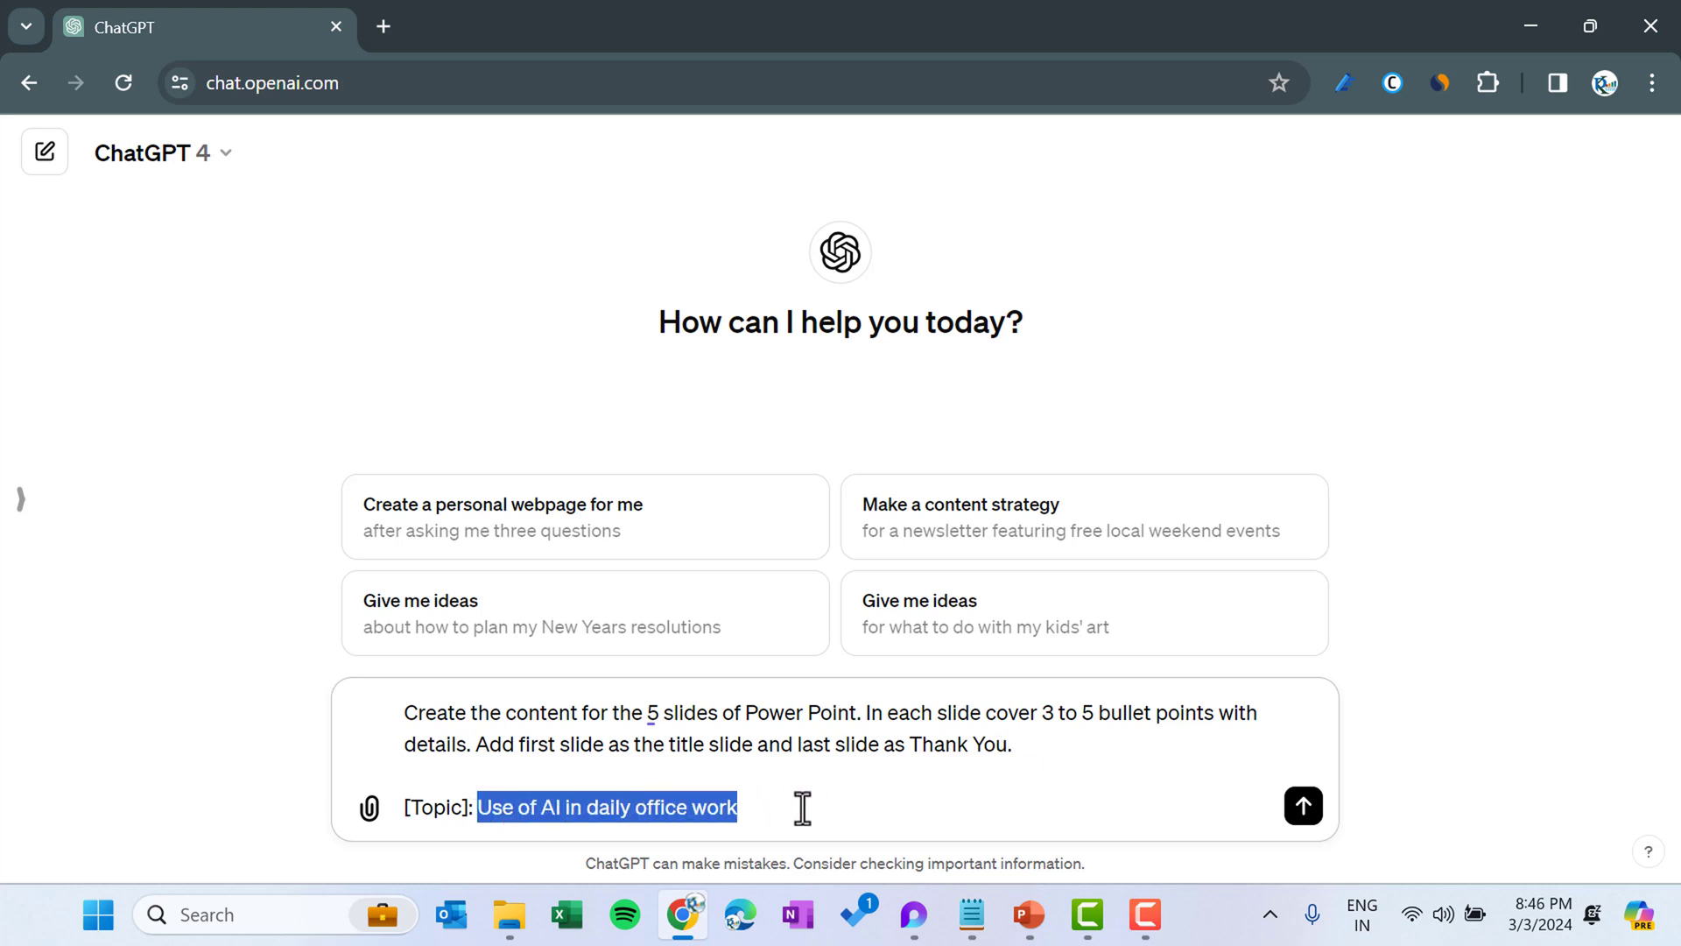
click(788, 807)
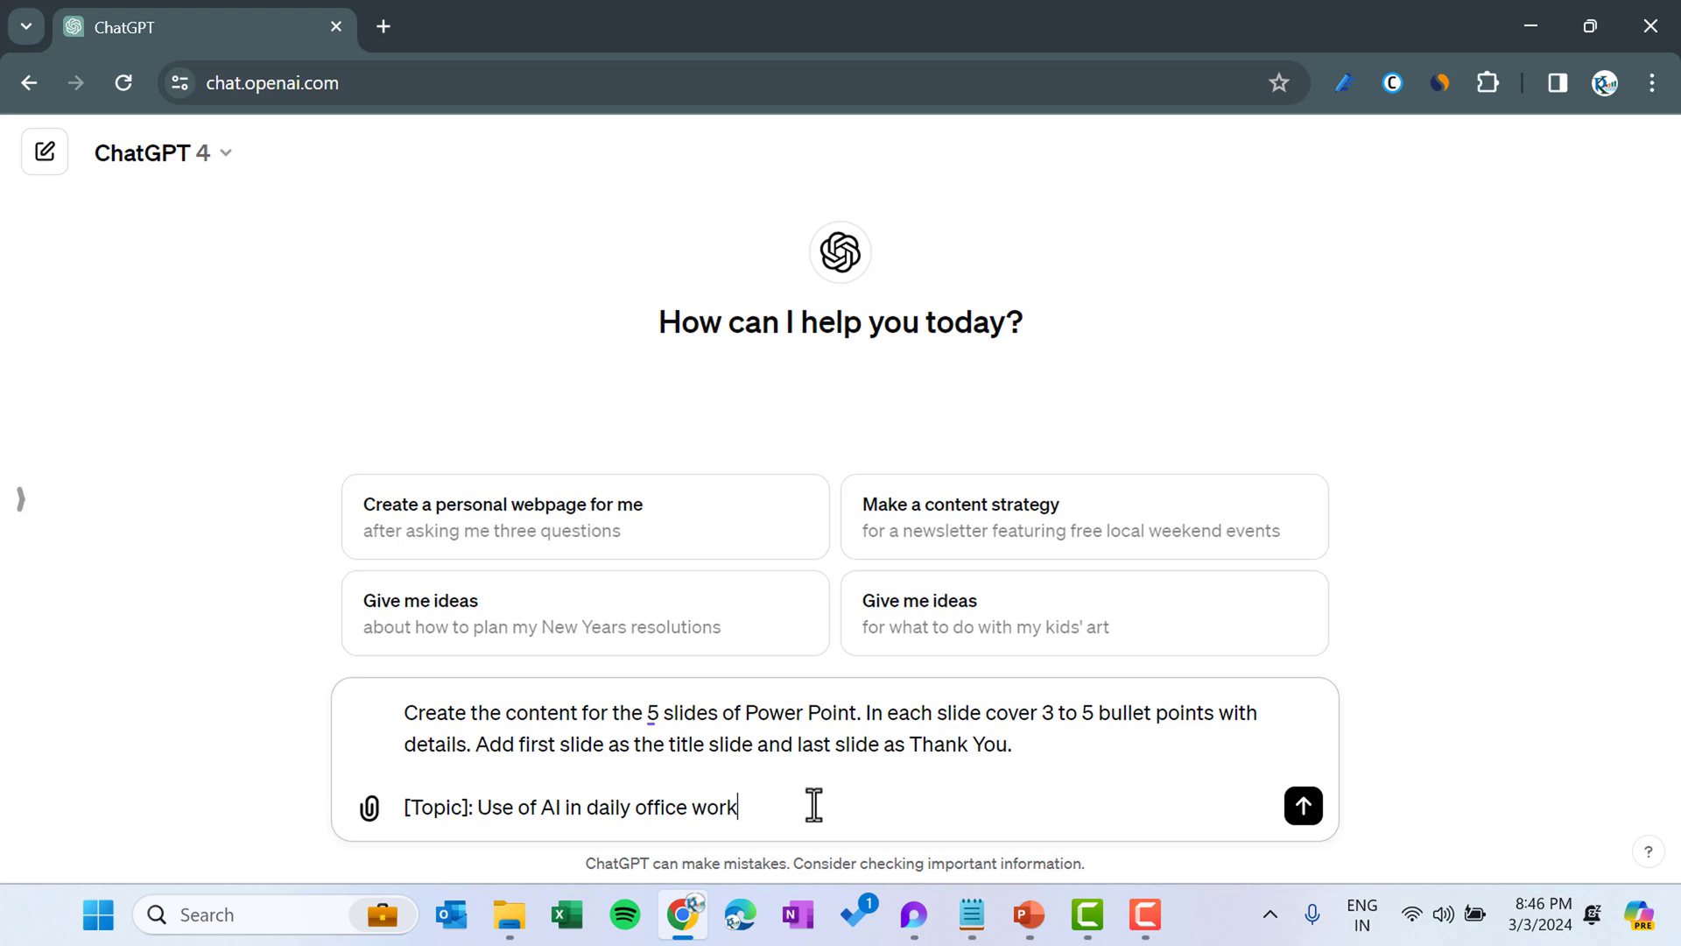
drag(763, 807, 483, 807)
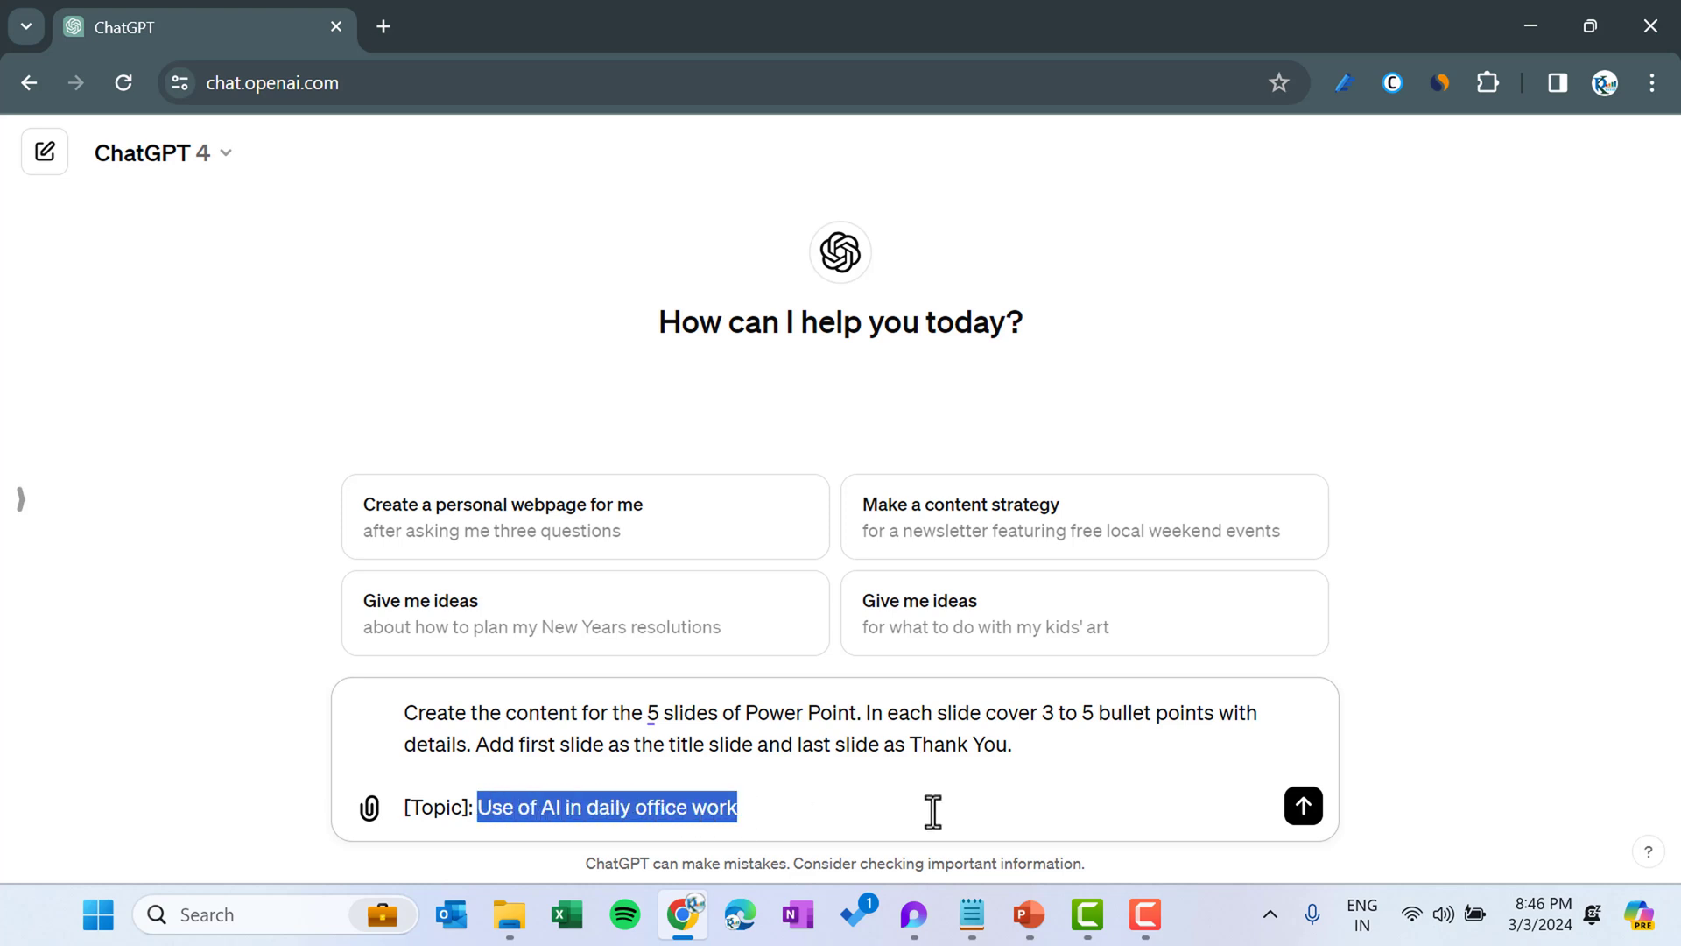
click(1033, 745)
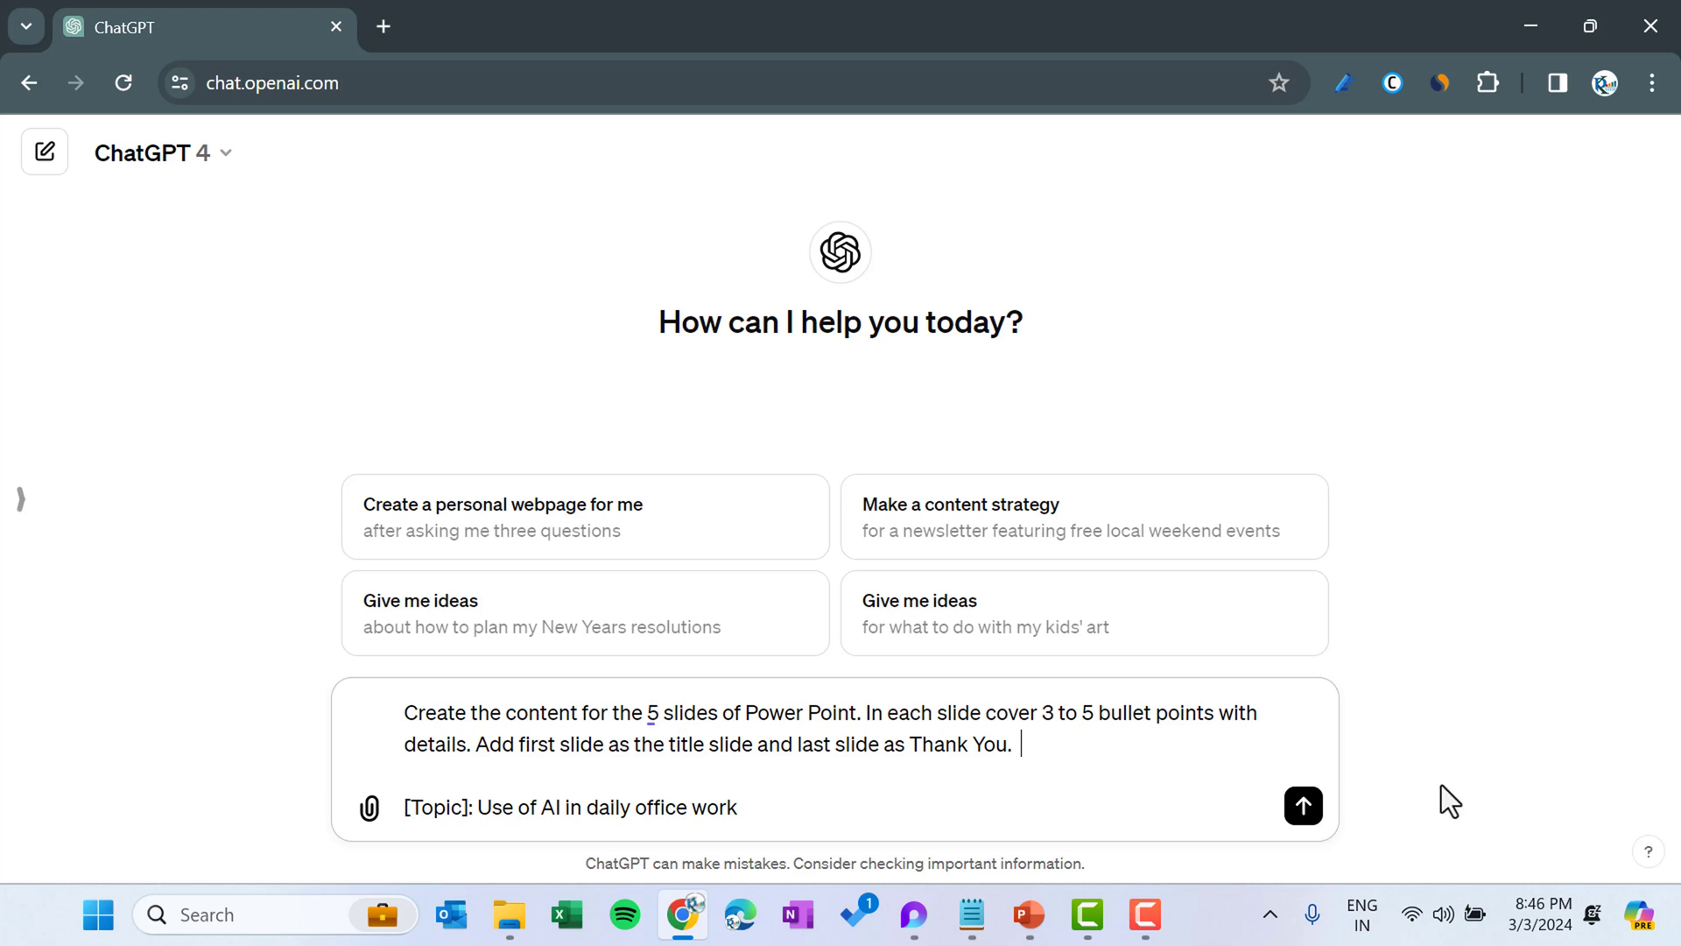
click(1304, 809)
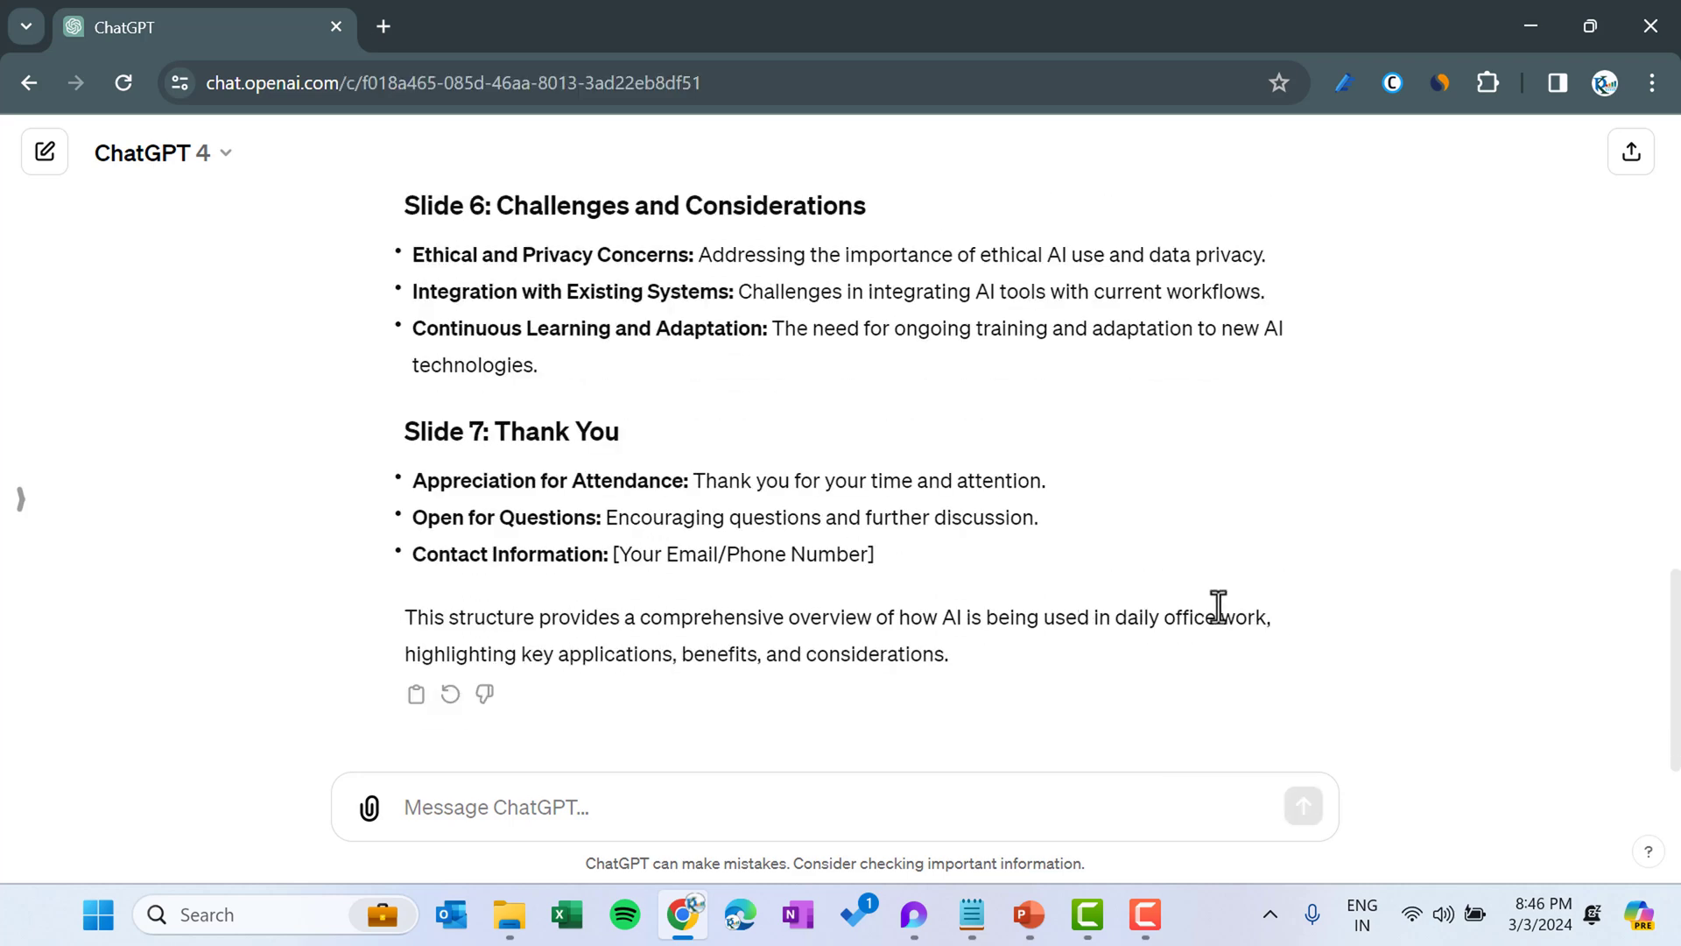
- Select ChatGPT's full outline from the Slide 7 contact line up to the Slide 1 heading
drag(838, 553, 407, 379)
key(ctrl+c)
scroll(615, 487, up, 8)
scroll(424, 452, up, 8)
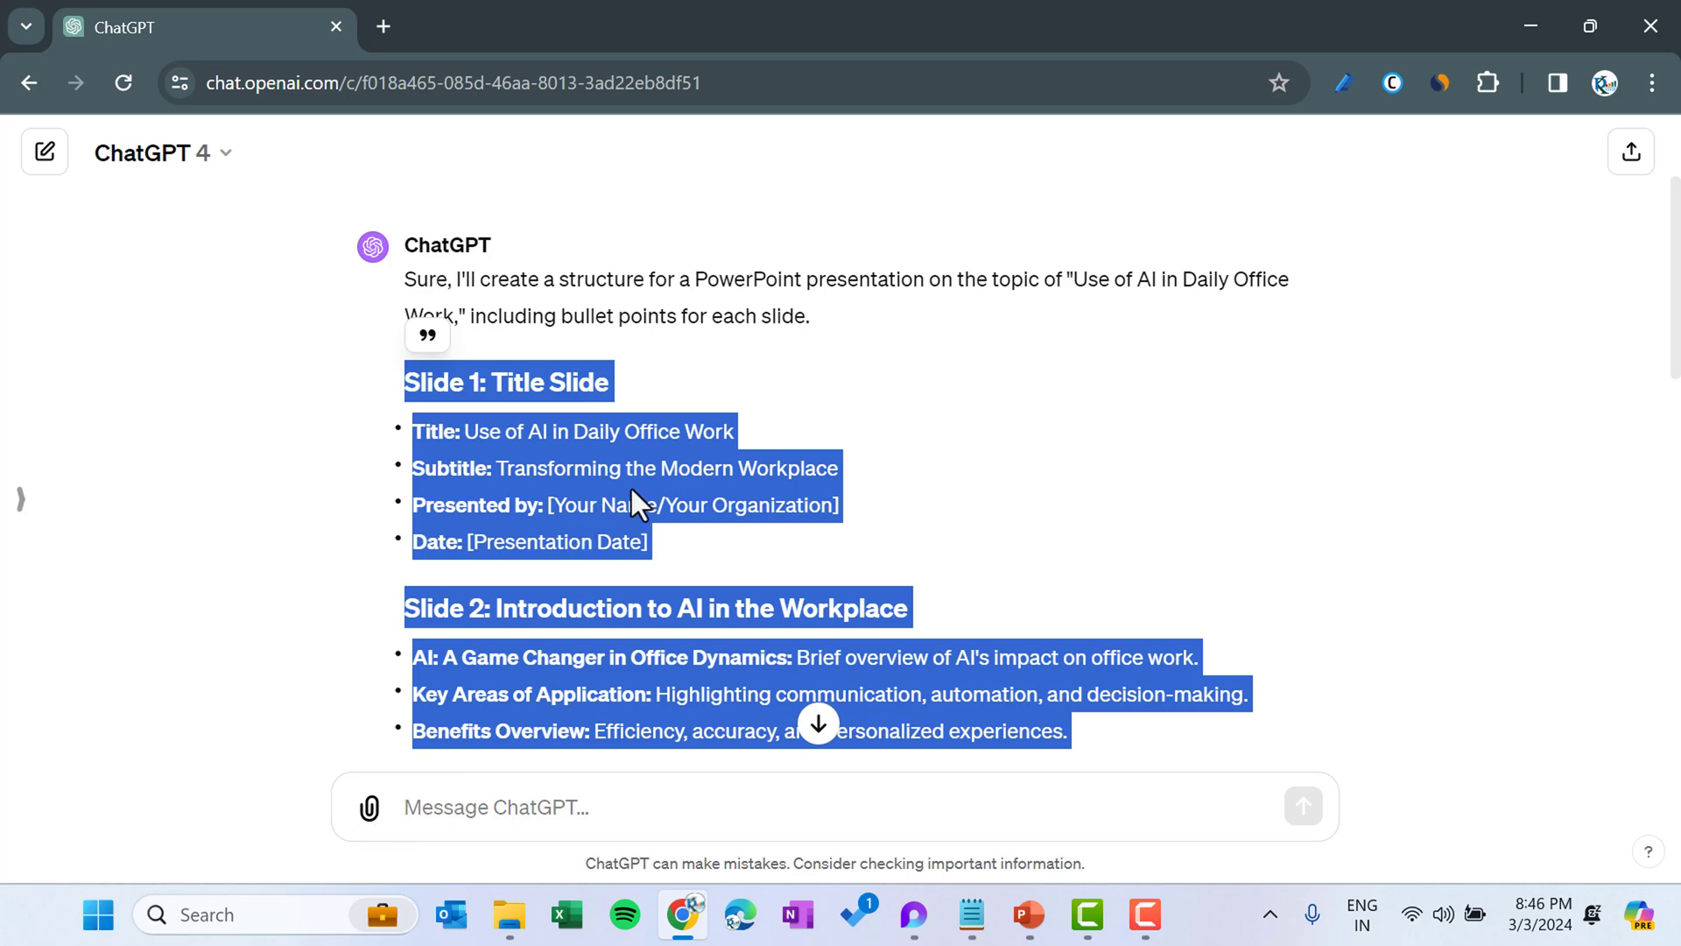
click(279, 913)
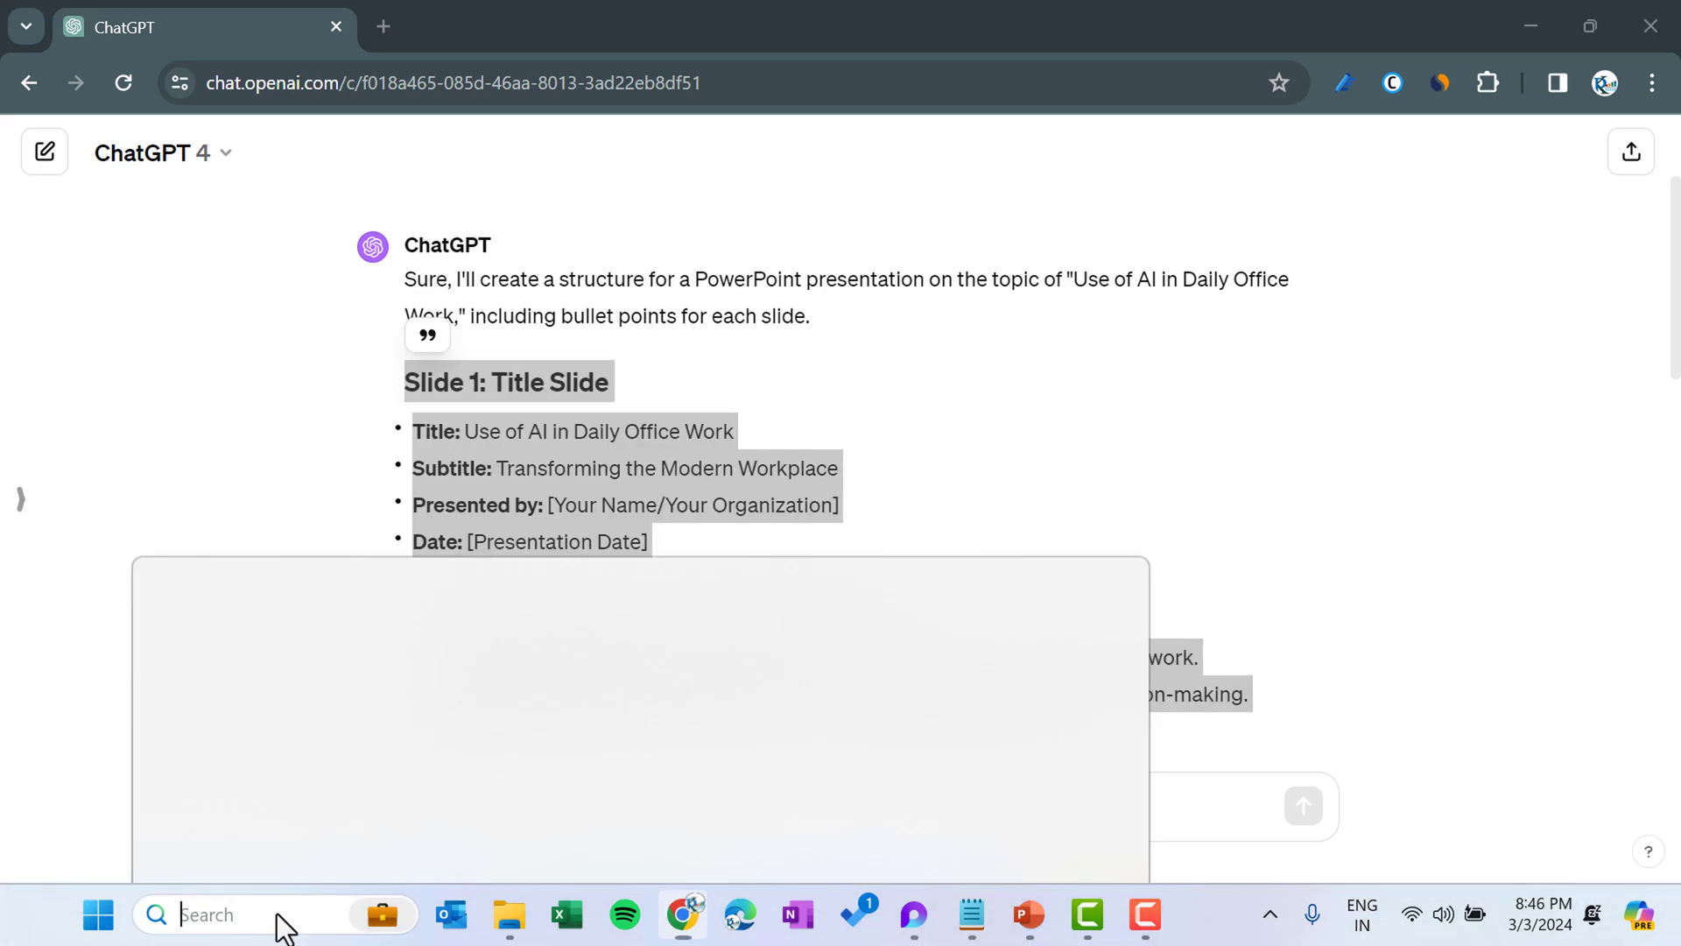
- Paste the ChatGPT slide outline into a new blank Word document and begin saving it in the Desktop's New folder
text(word)
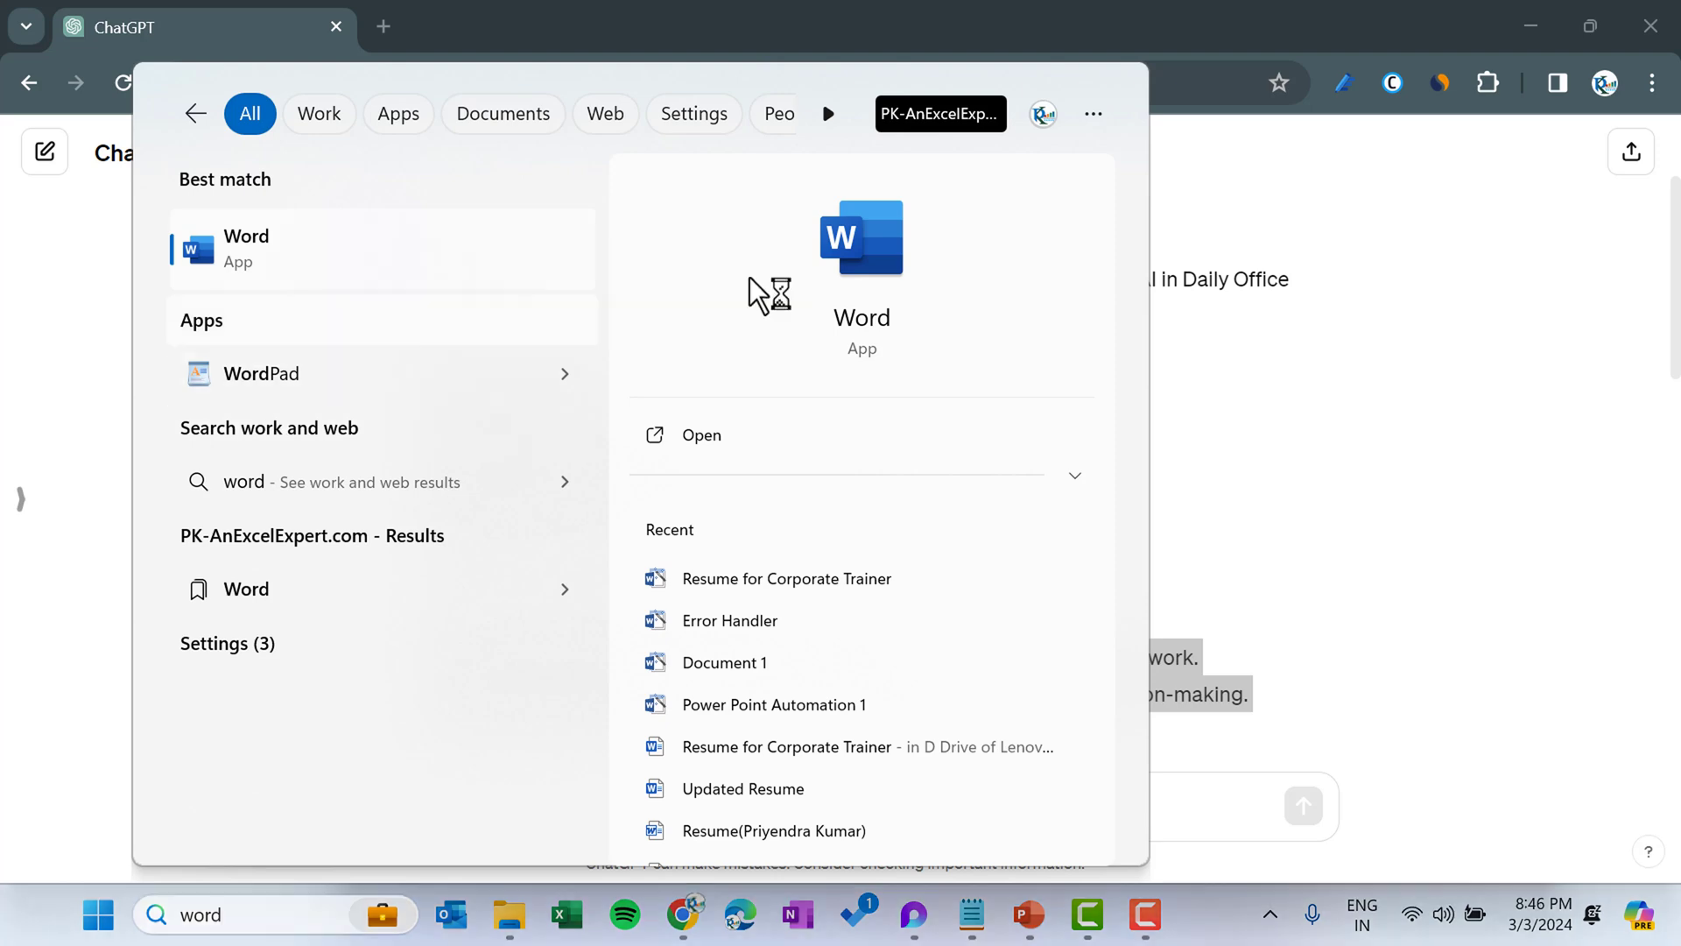
click(876, 429)
click(346, 289)
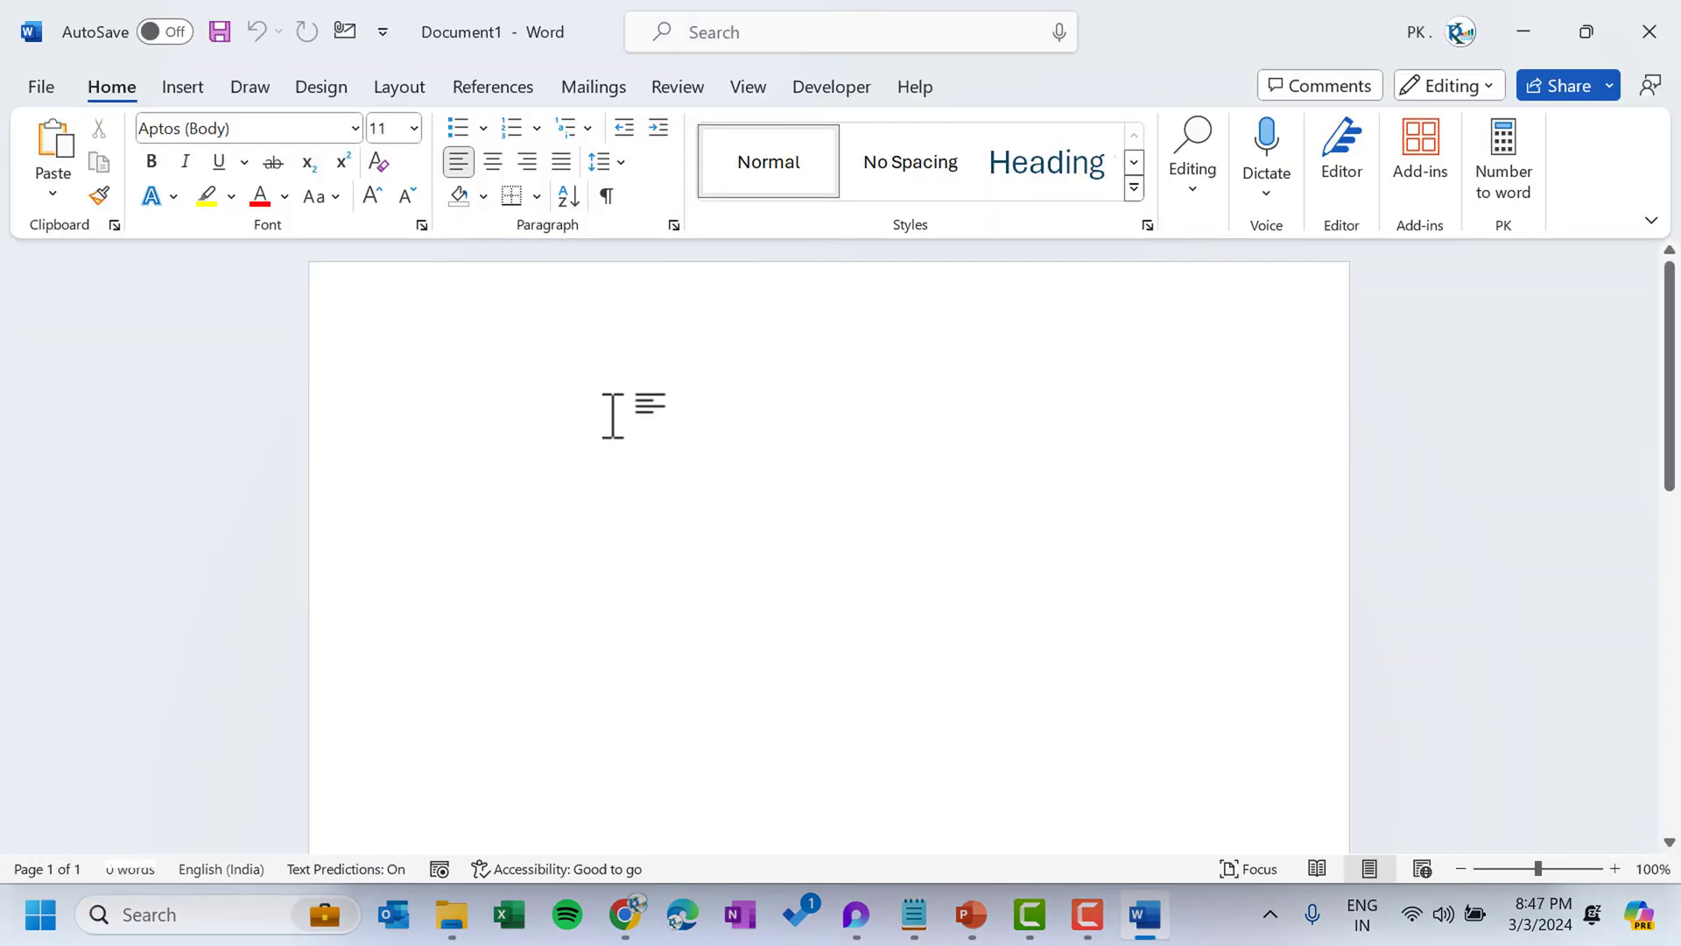
key(ctrl+v)
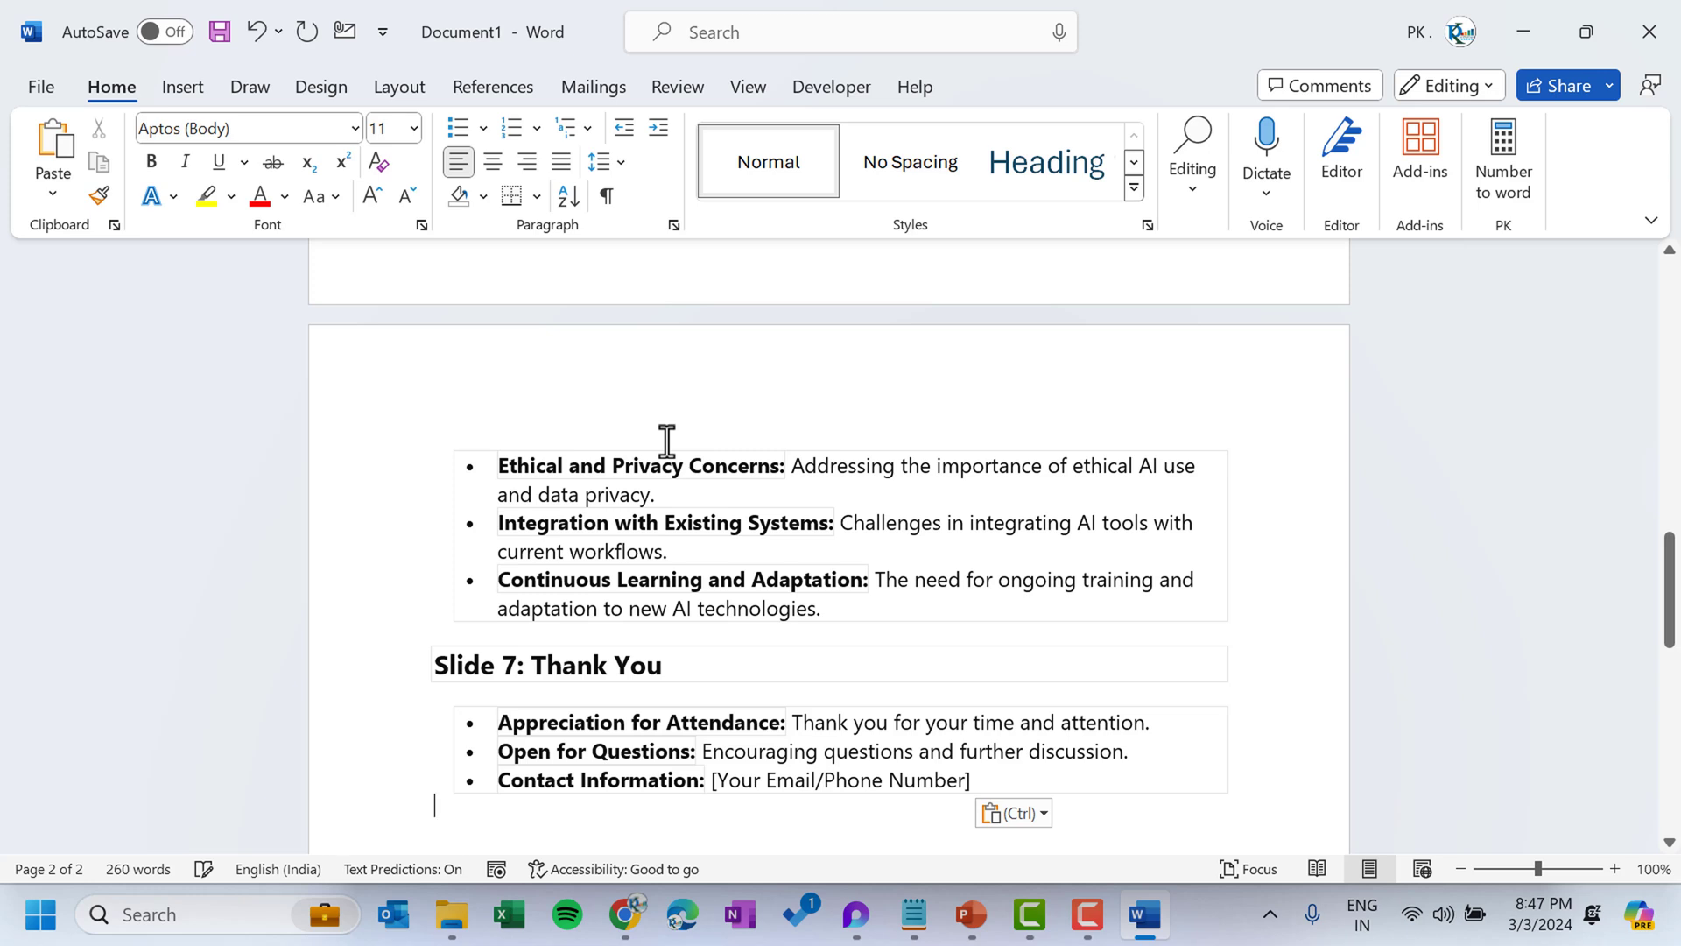
key(F12)
double_click(473, 217)
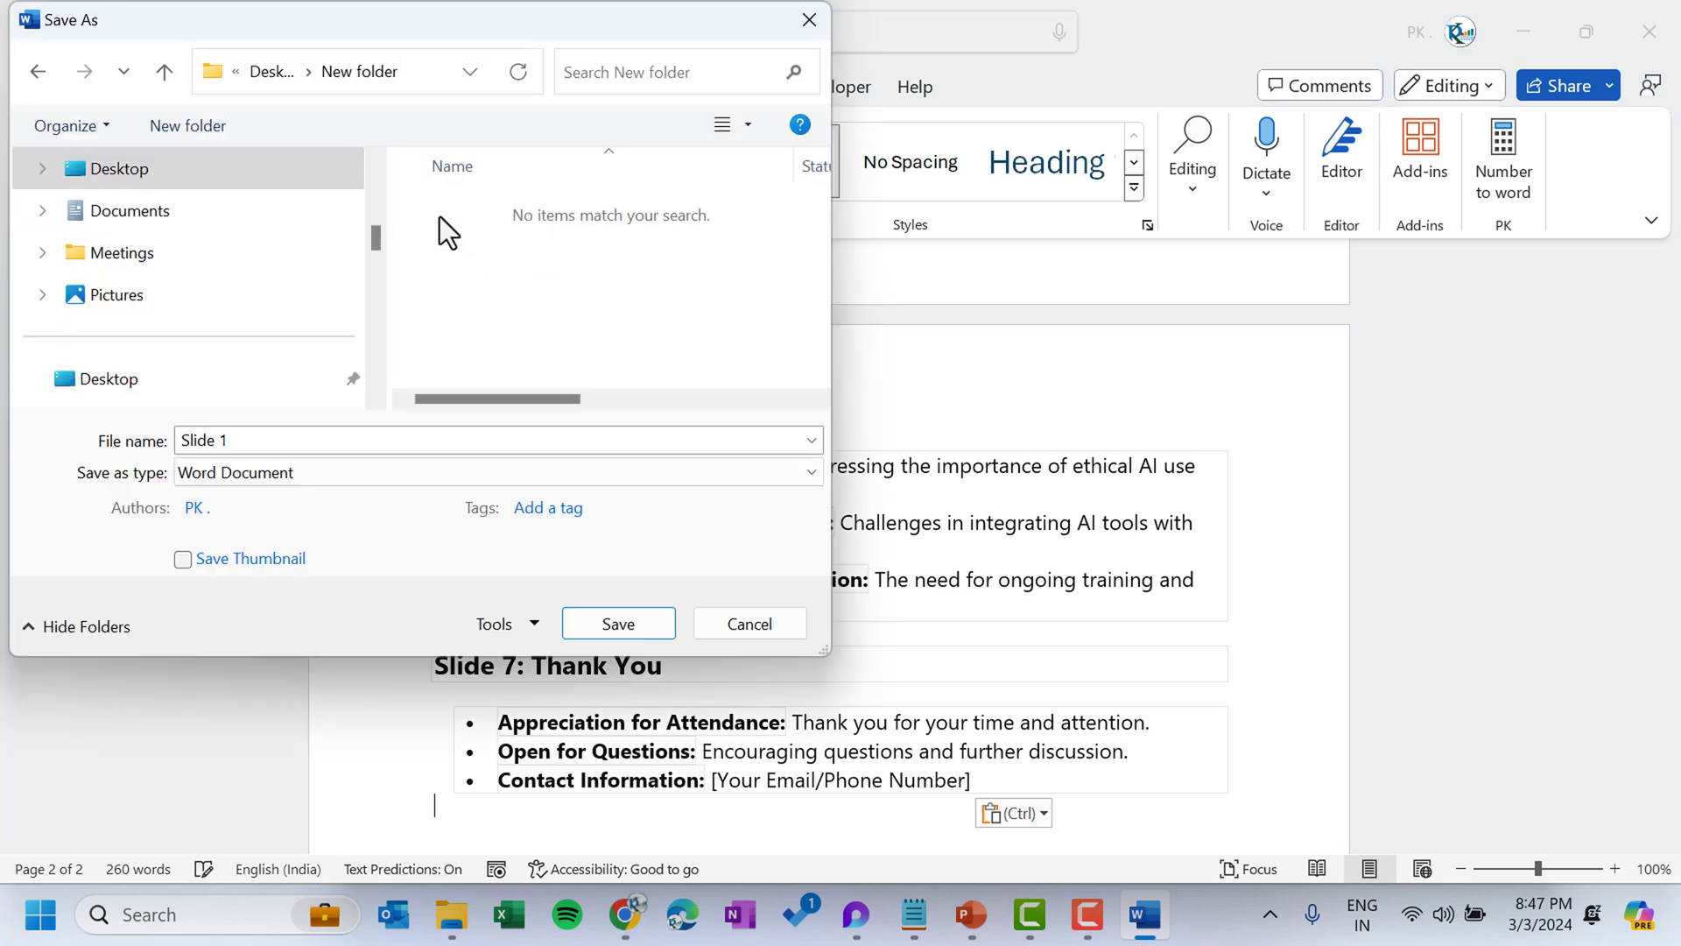
- Save the document as 'Use of AI in daily Office work' and close Word
click(279, 438)
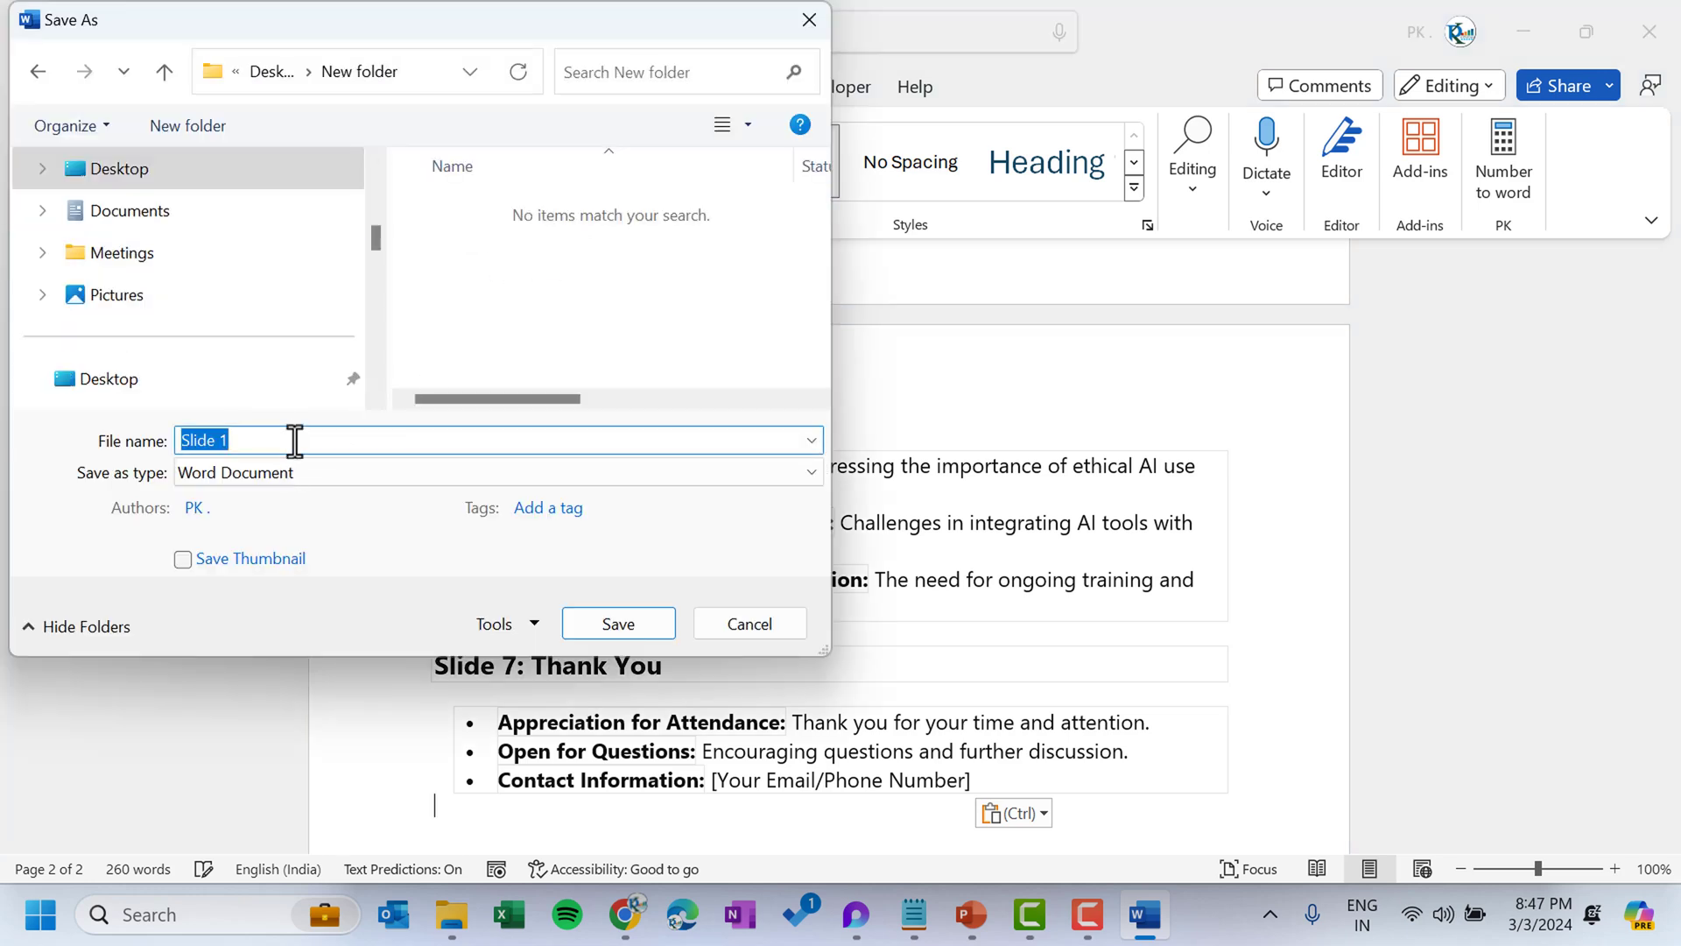
text(Use of AI in daily Office work)
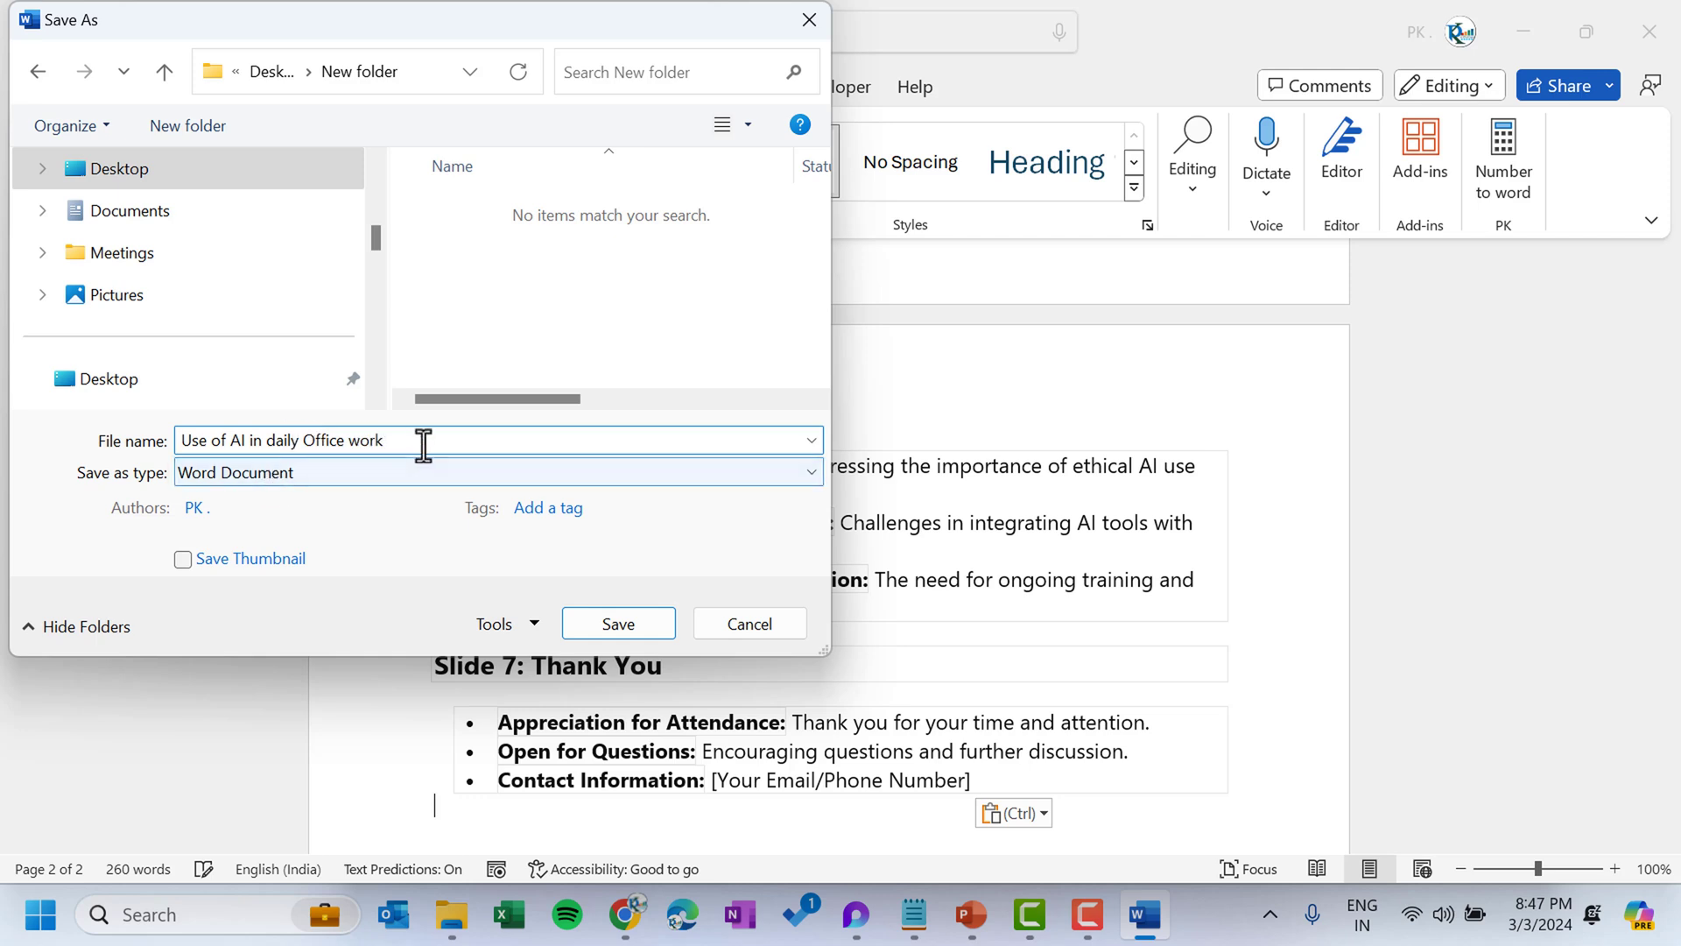
click(628, 623)
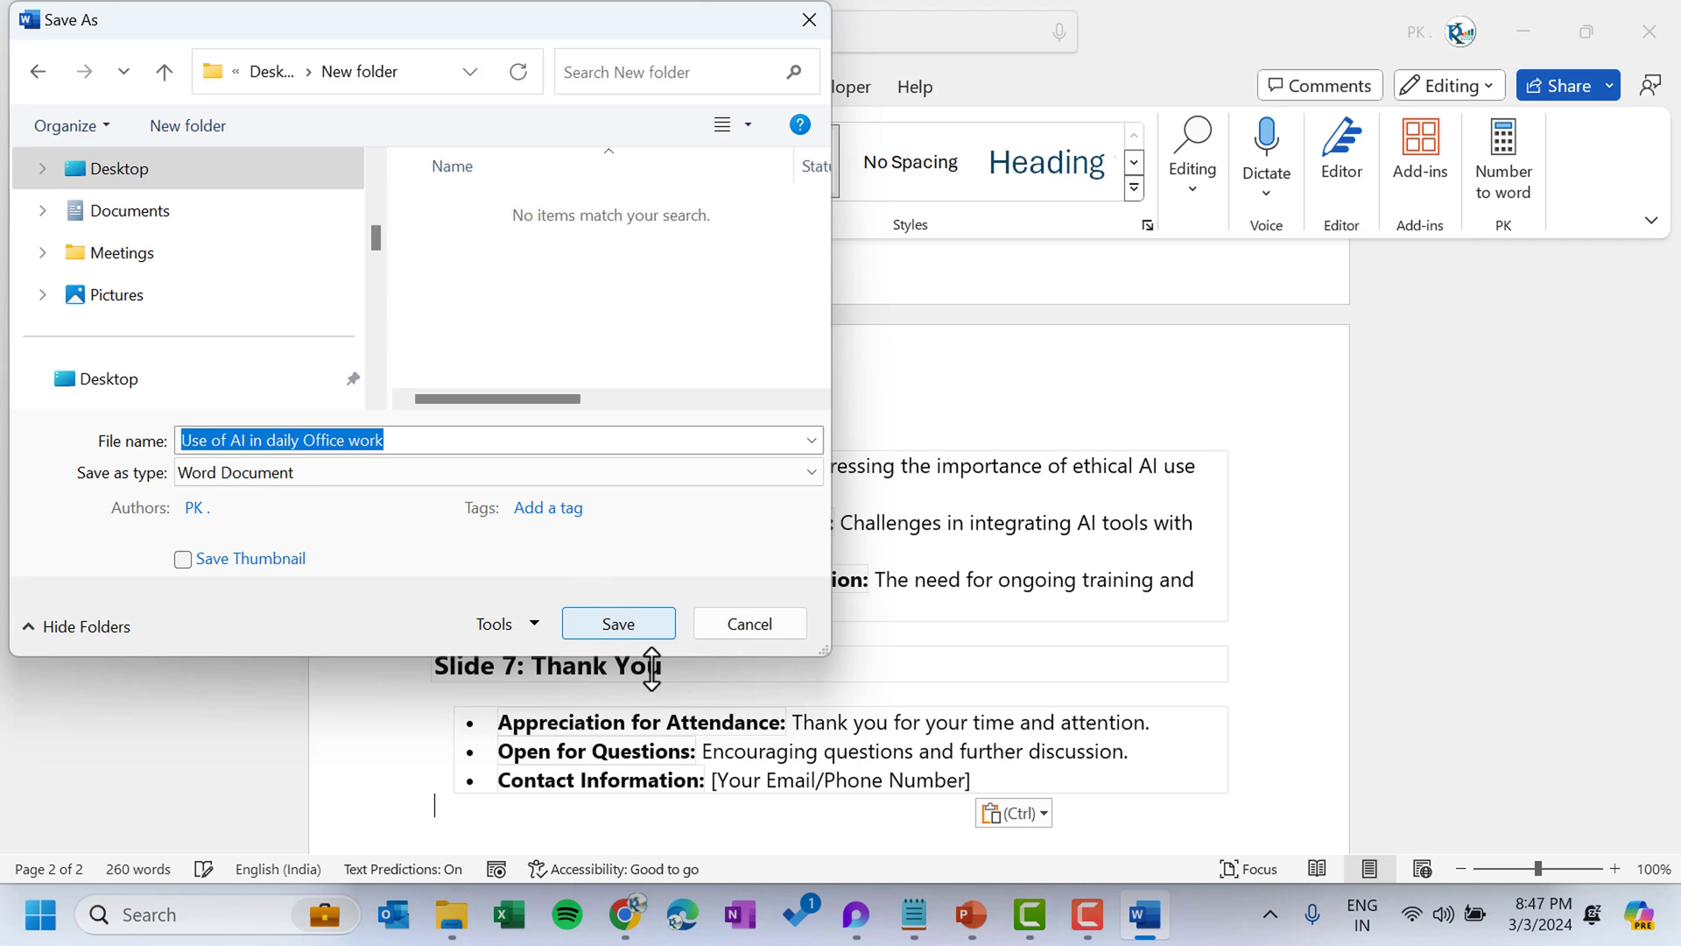
click(1648, 30)
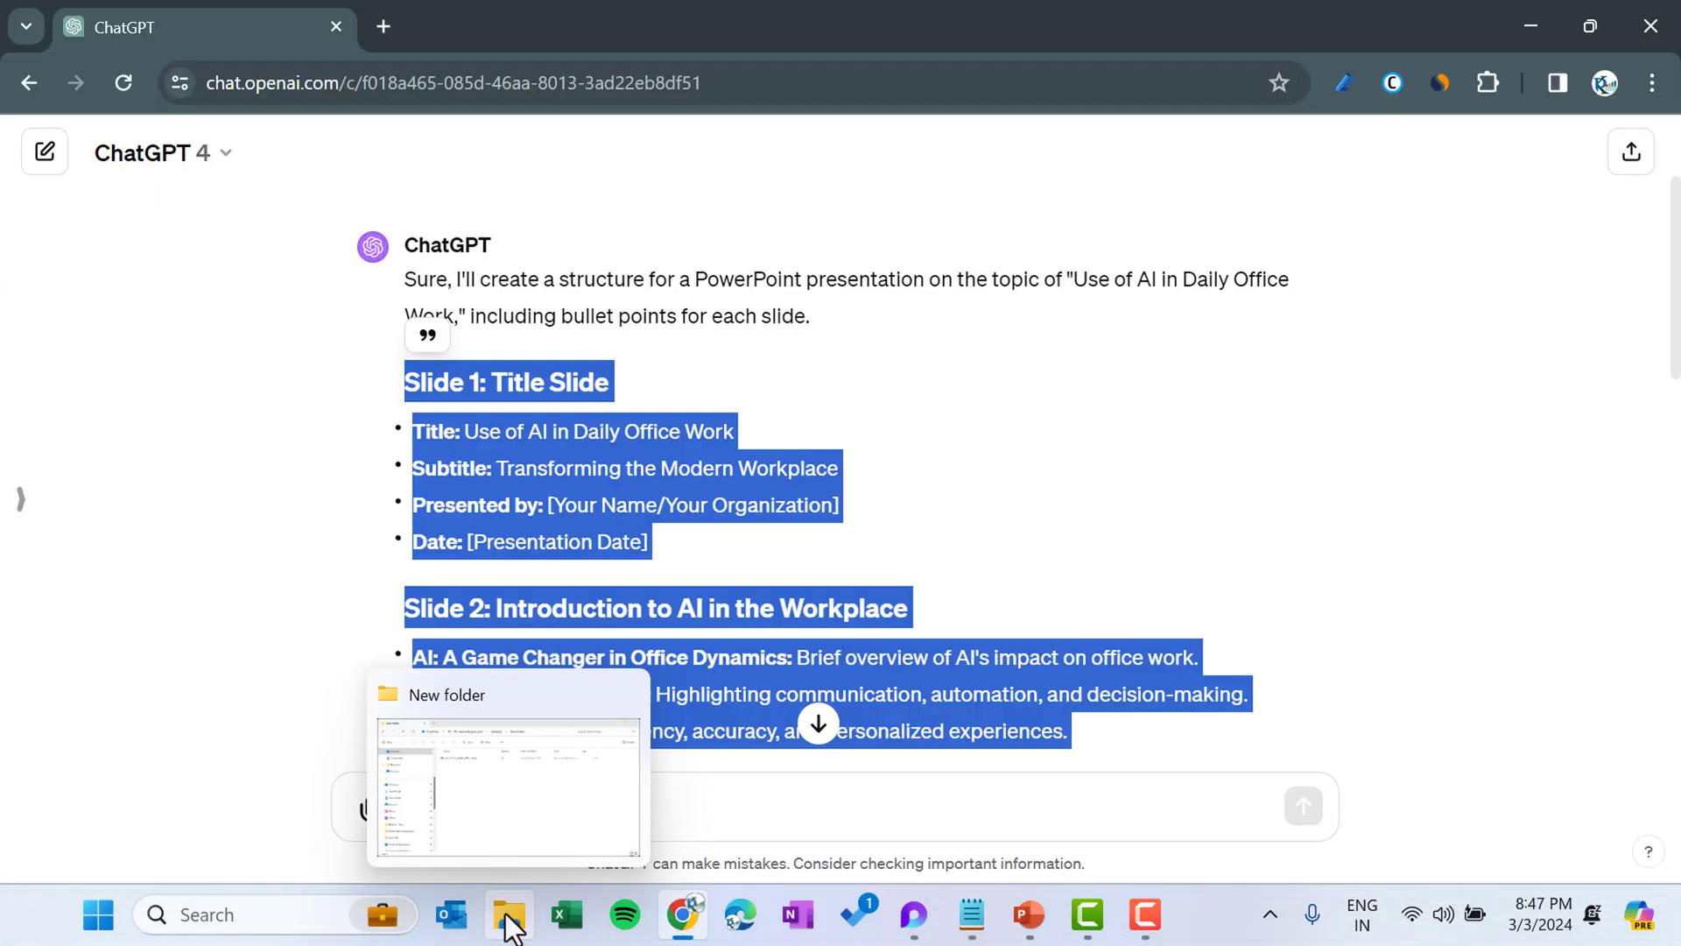
- Open 'Use of AI in daily Office work' from File Explorer with OneDrive's View online
click(508, 914)
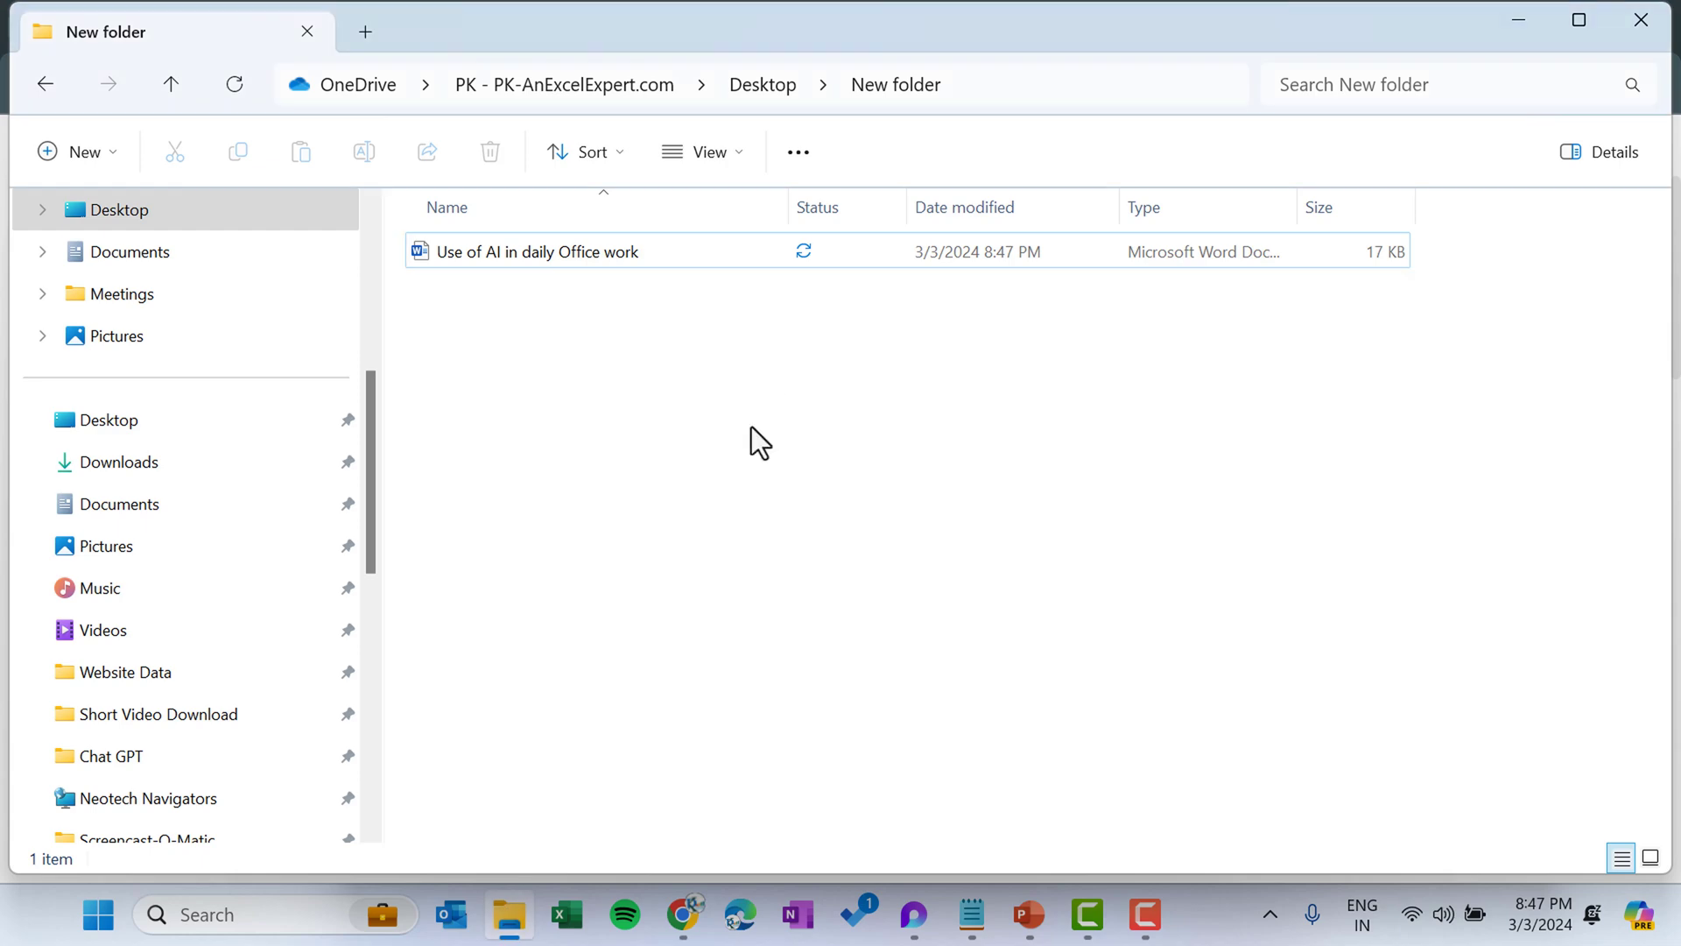
click(542, 247)
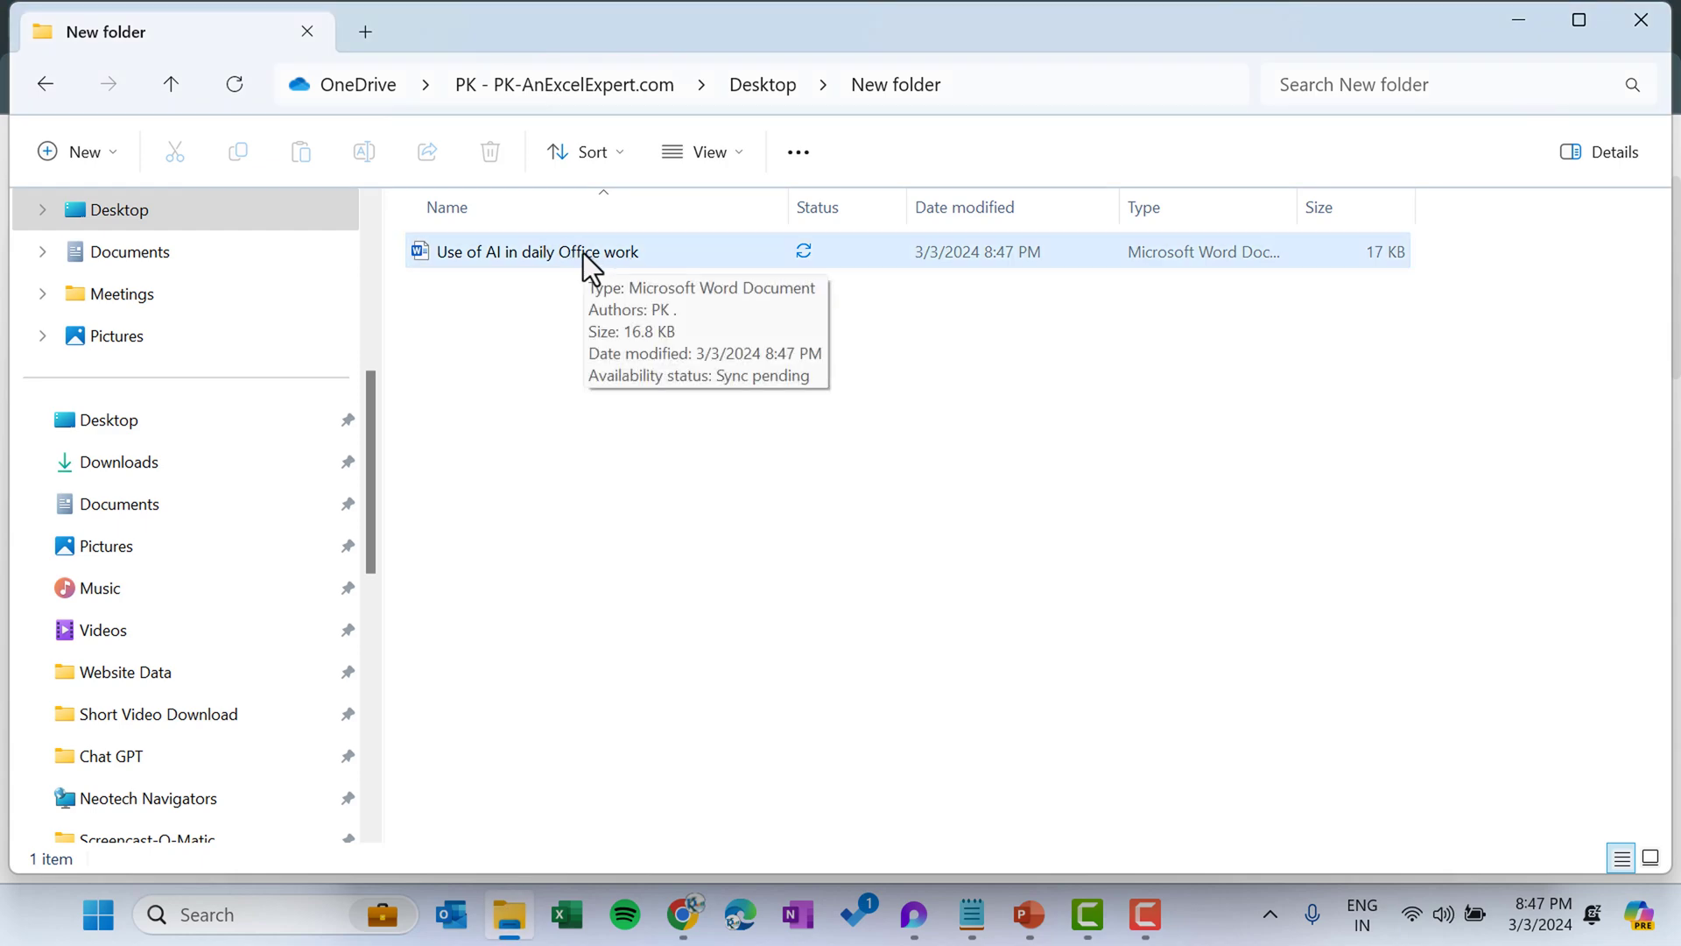
right_click(582, 254)
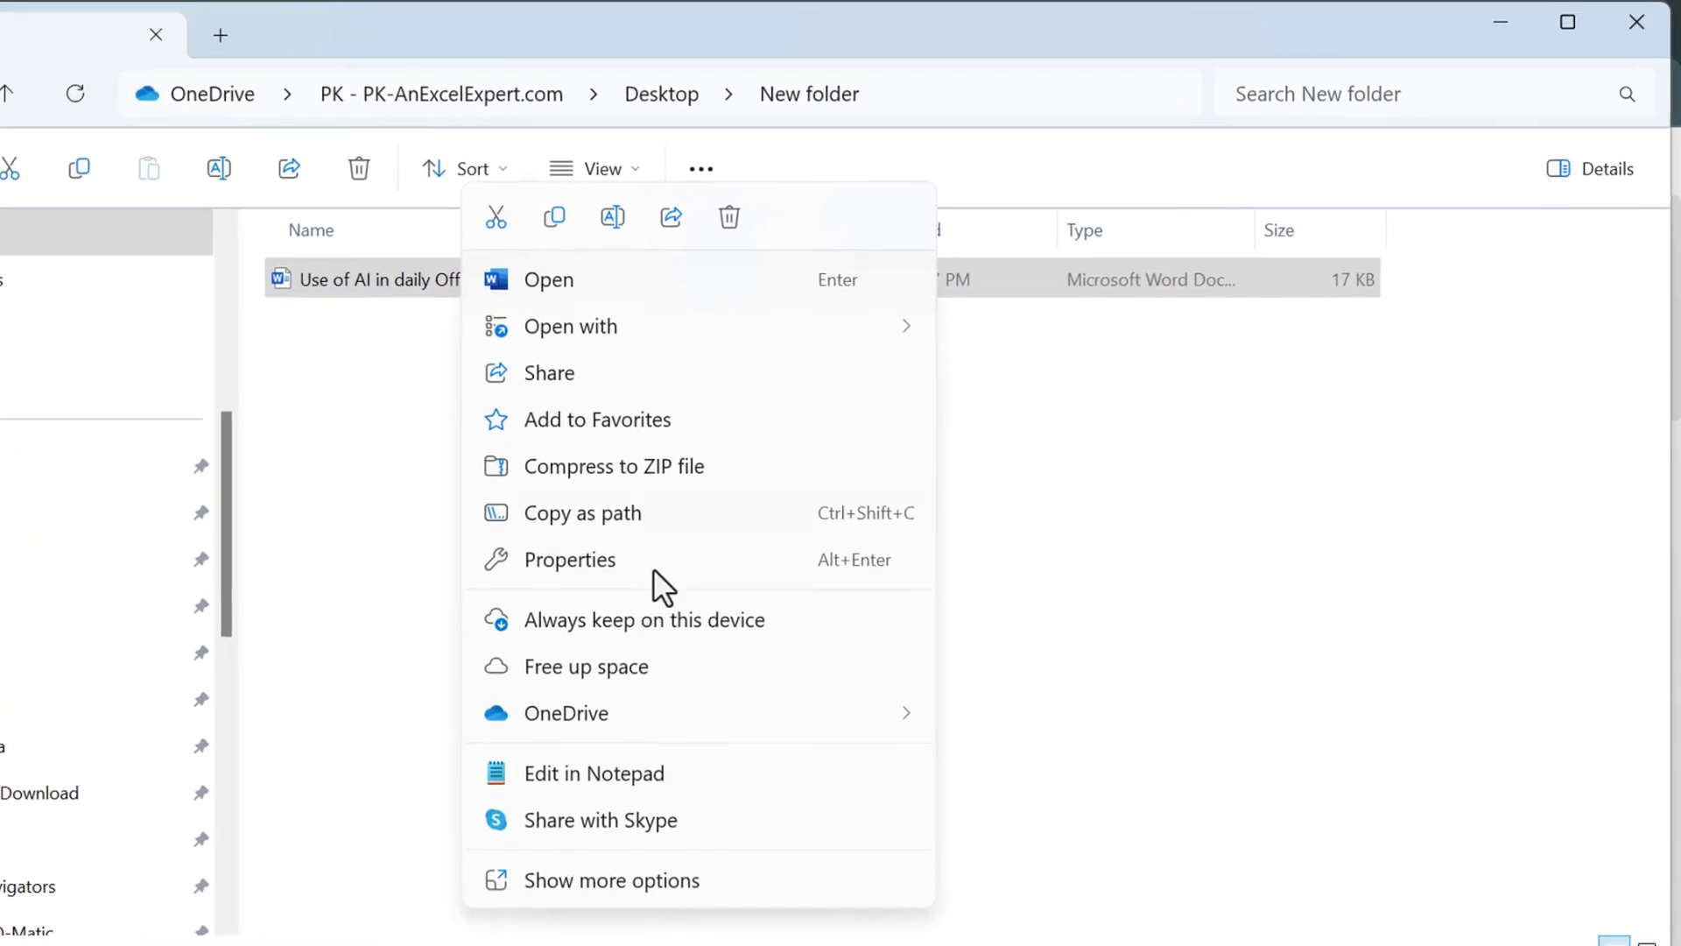
mouse_move(735, 679)
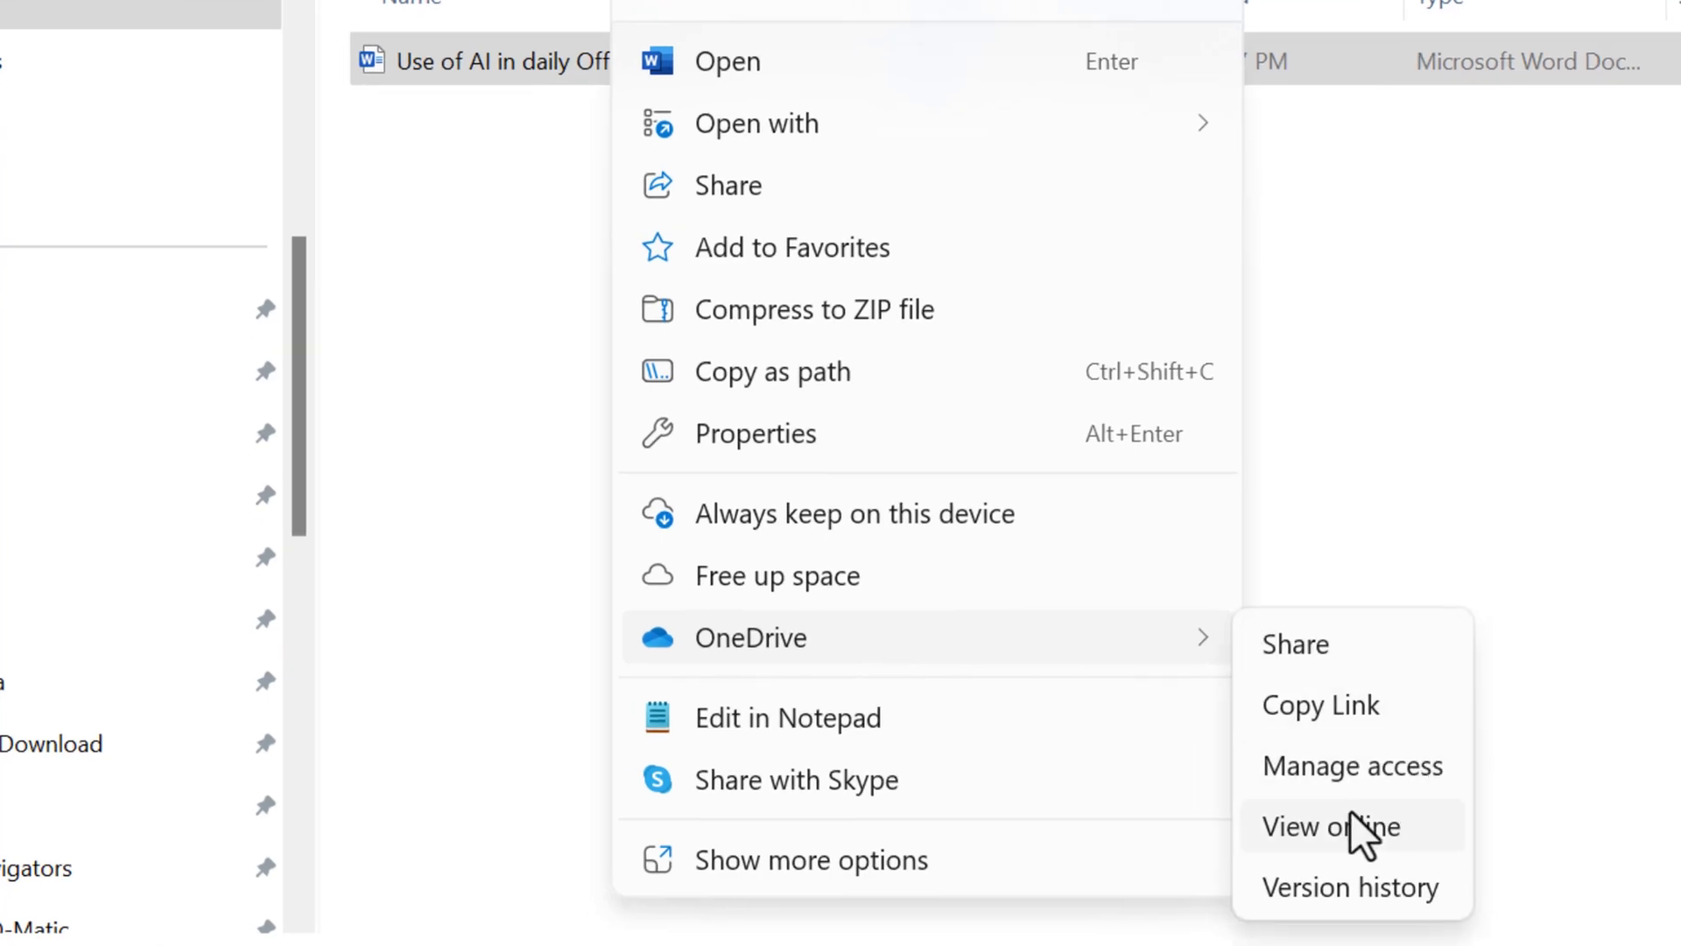
click(1384, 832)
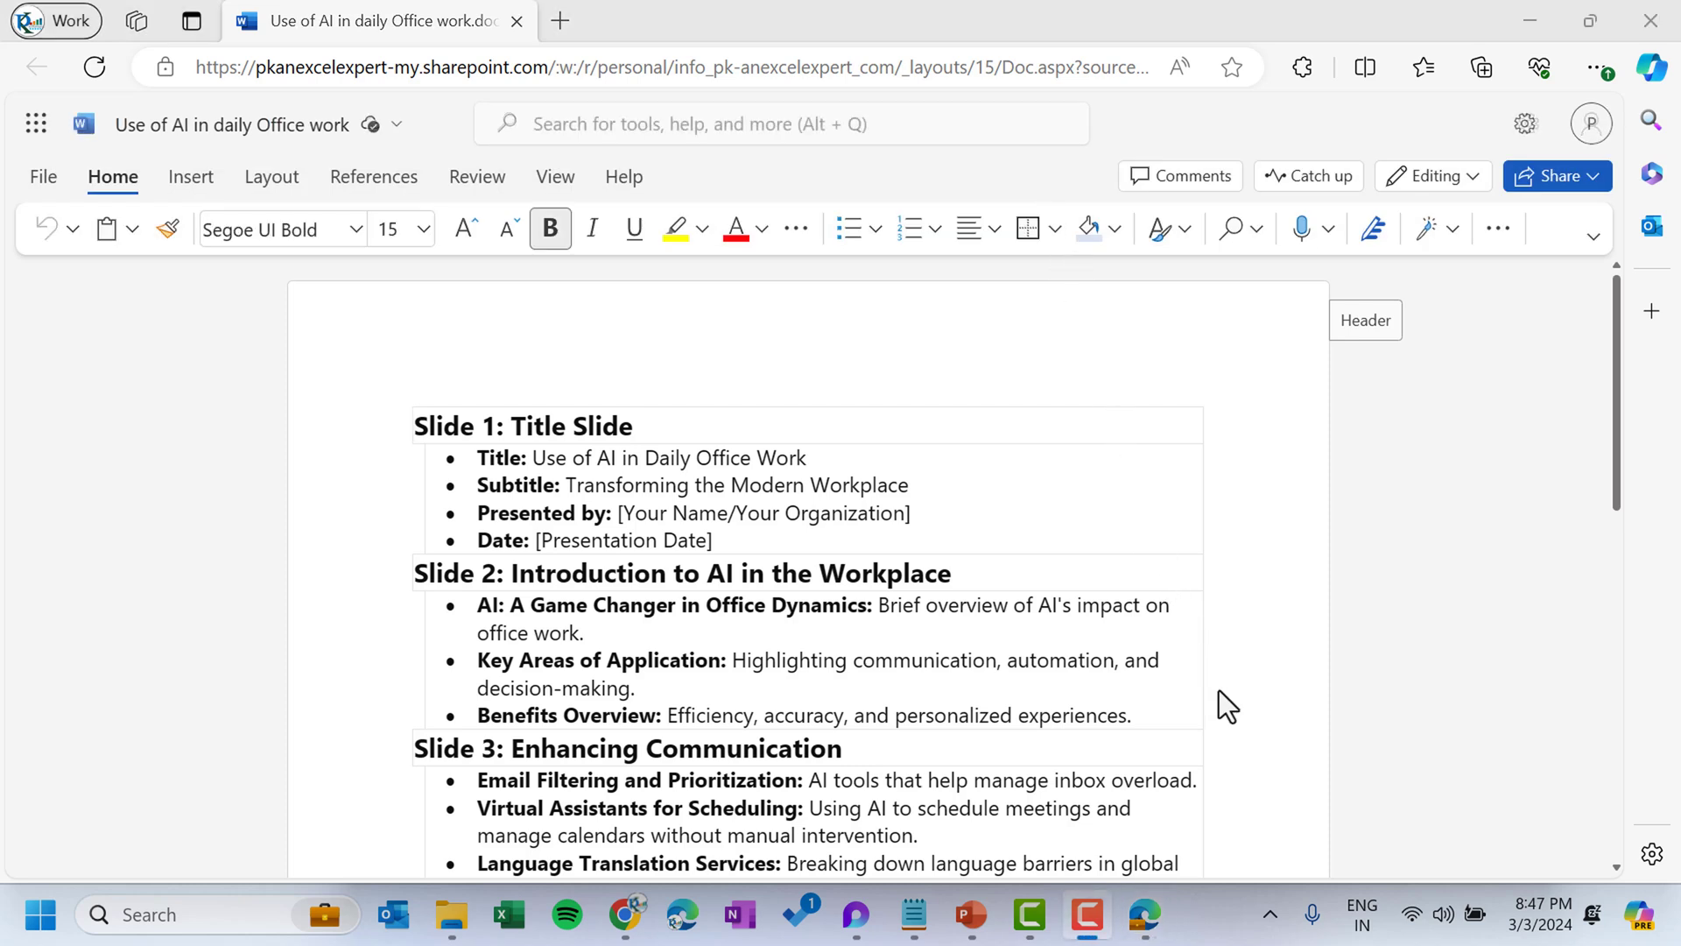
- Delete the 'Title:' and 'Subtitle:' labels from the Slide 1 lines
click(529, 454)
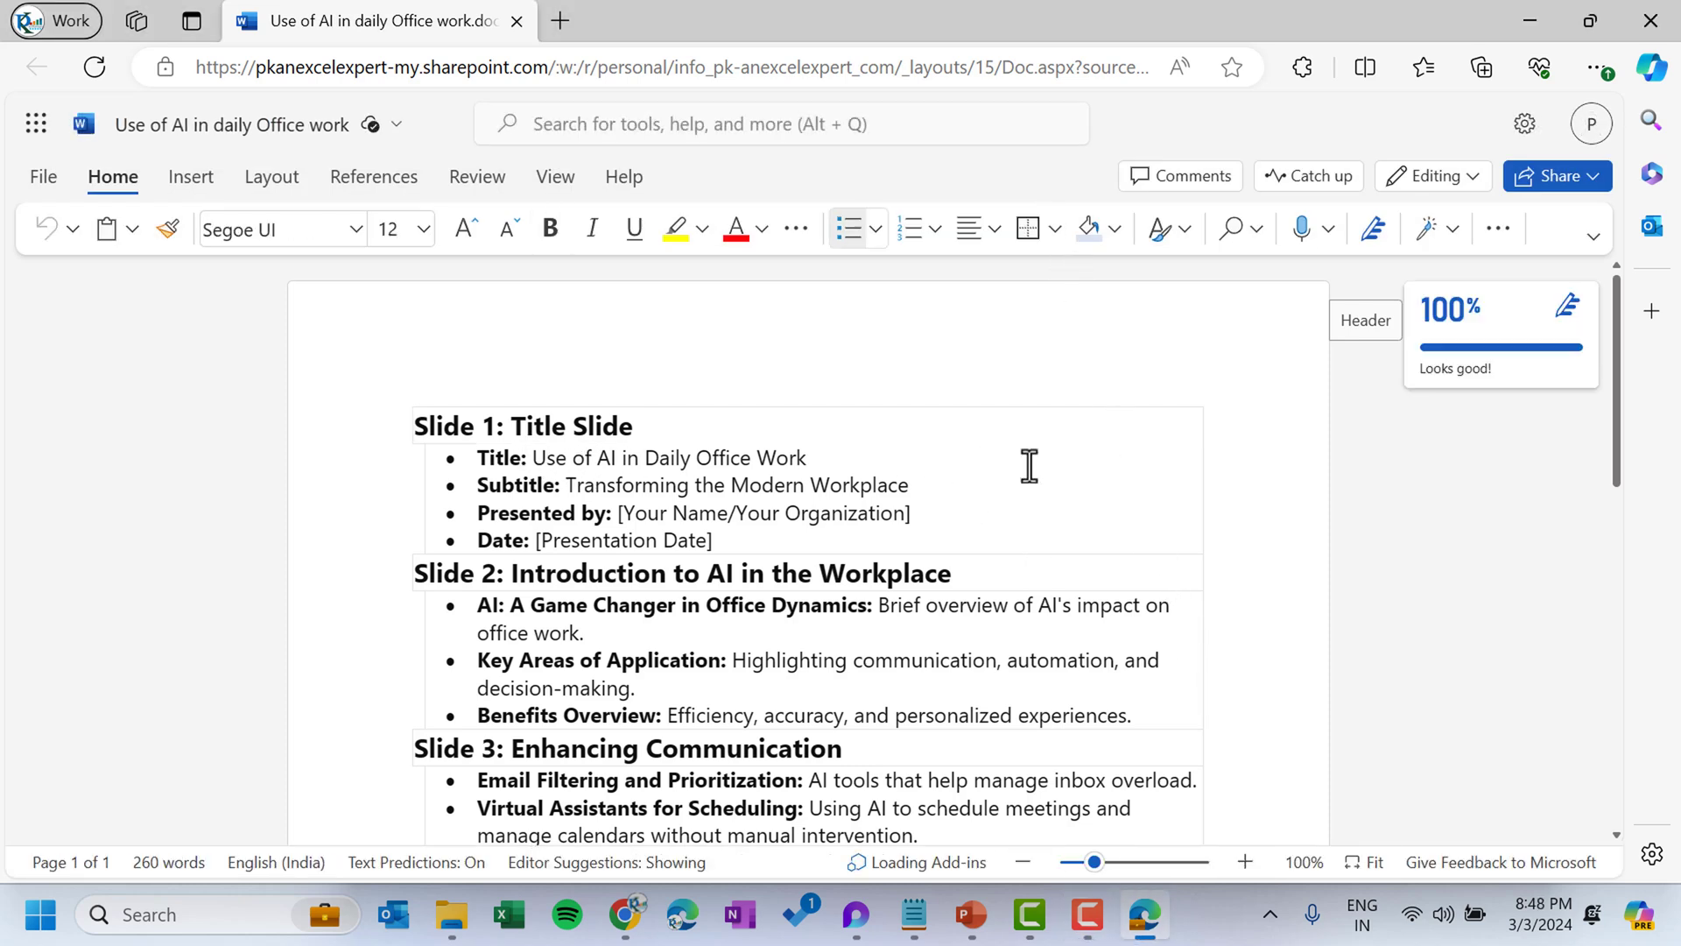
drag(531, 460, 482, 470)
key(Delete)
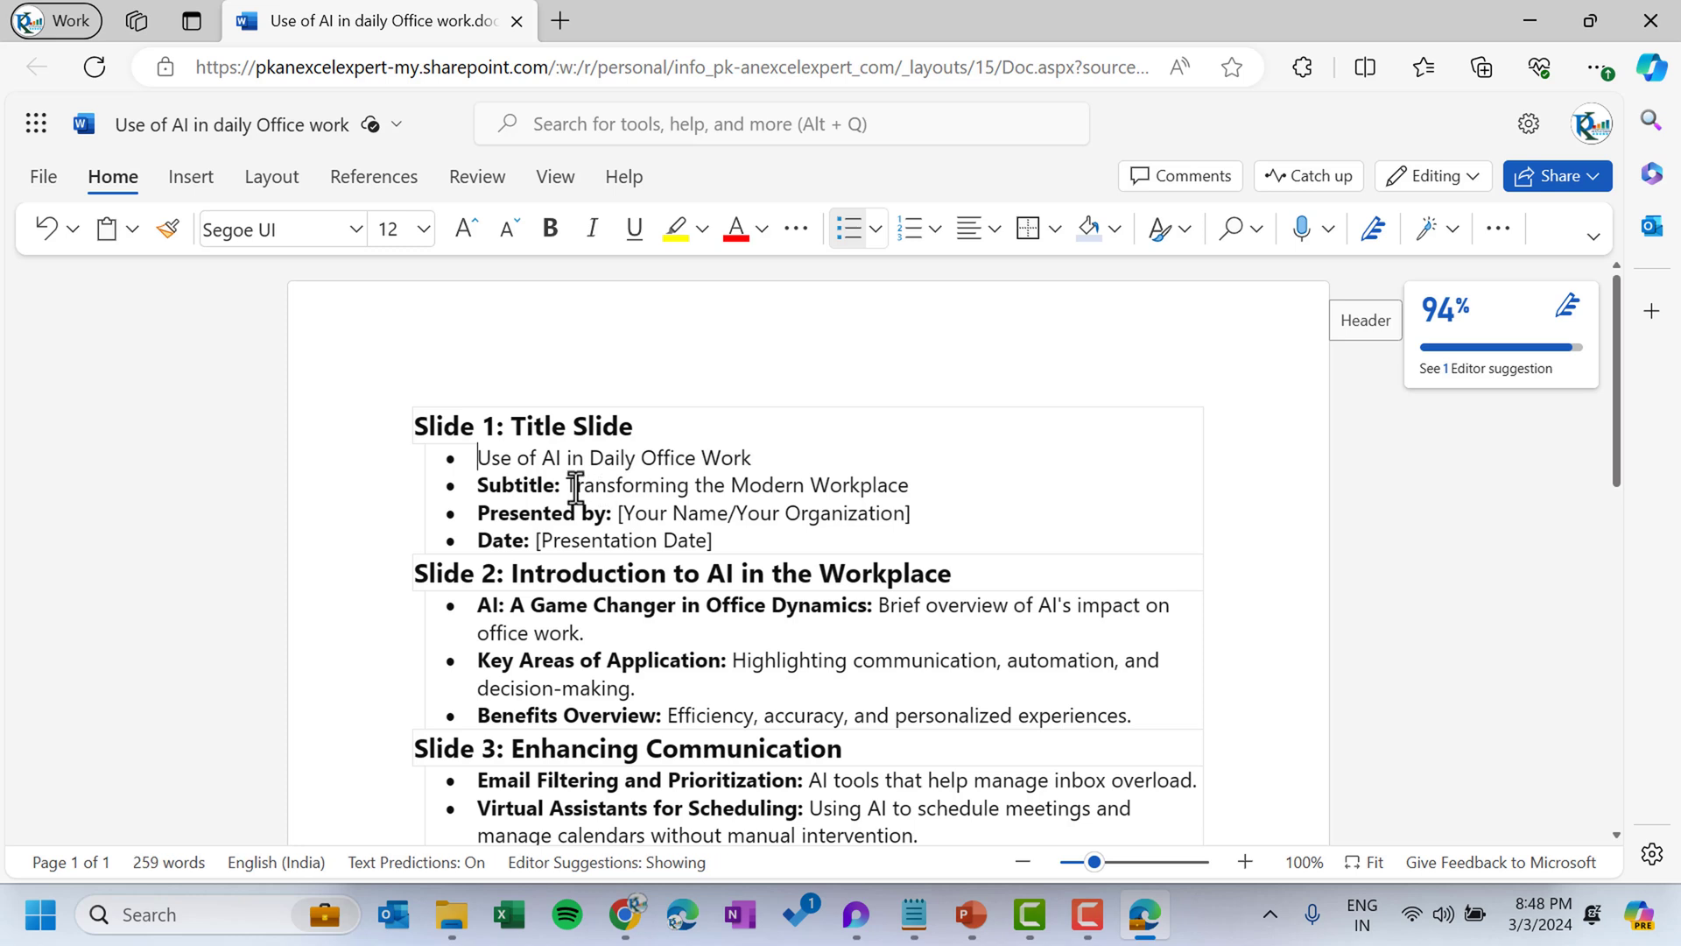
drag(566, 485, 471, 487)
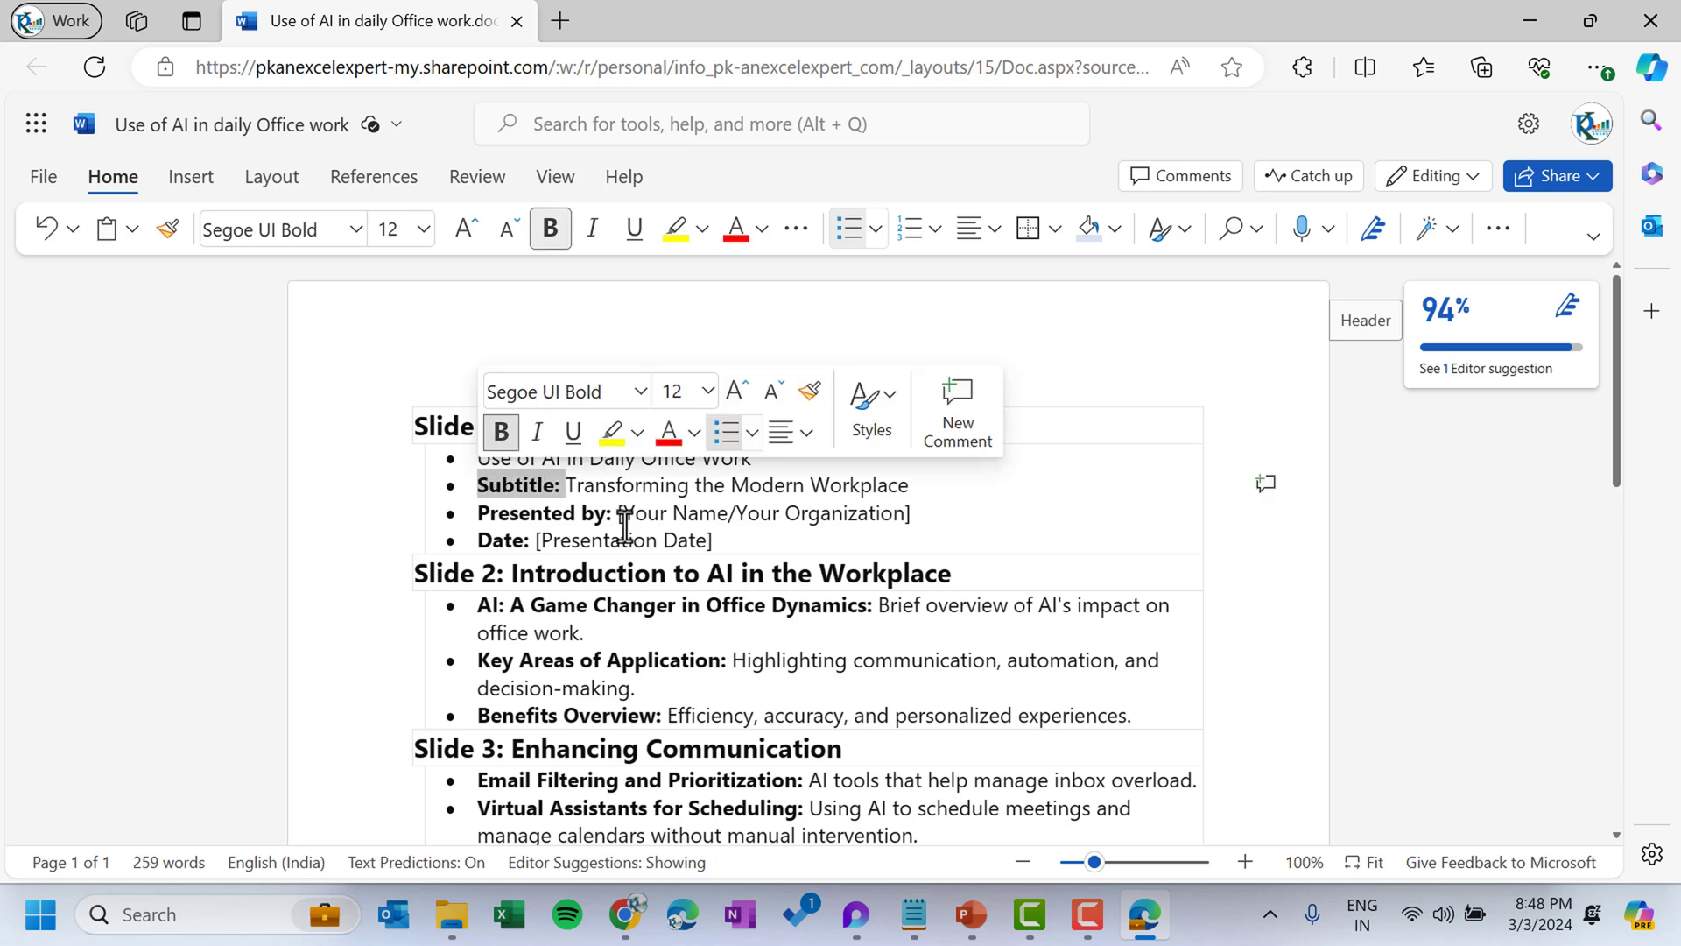
key(Delete)
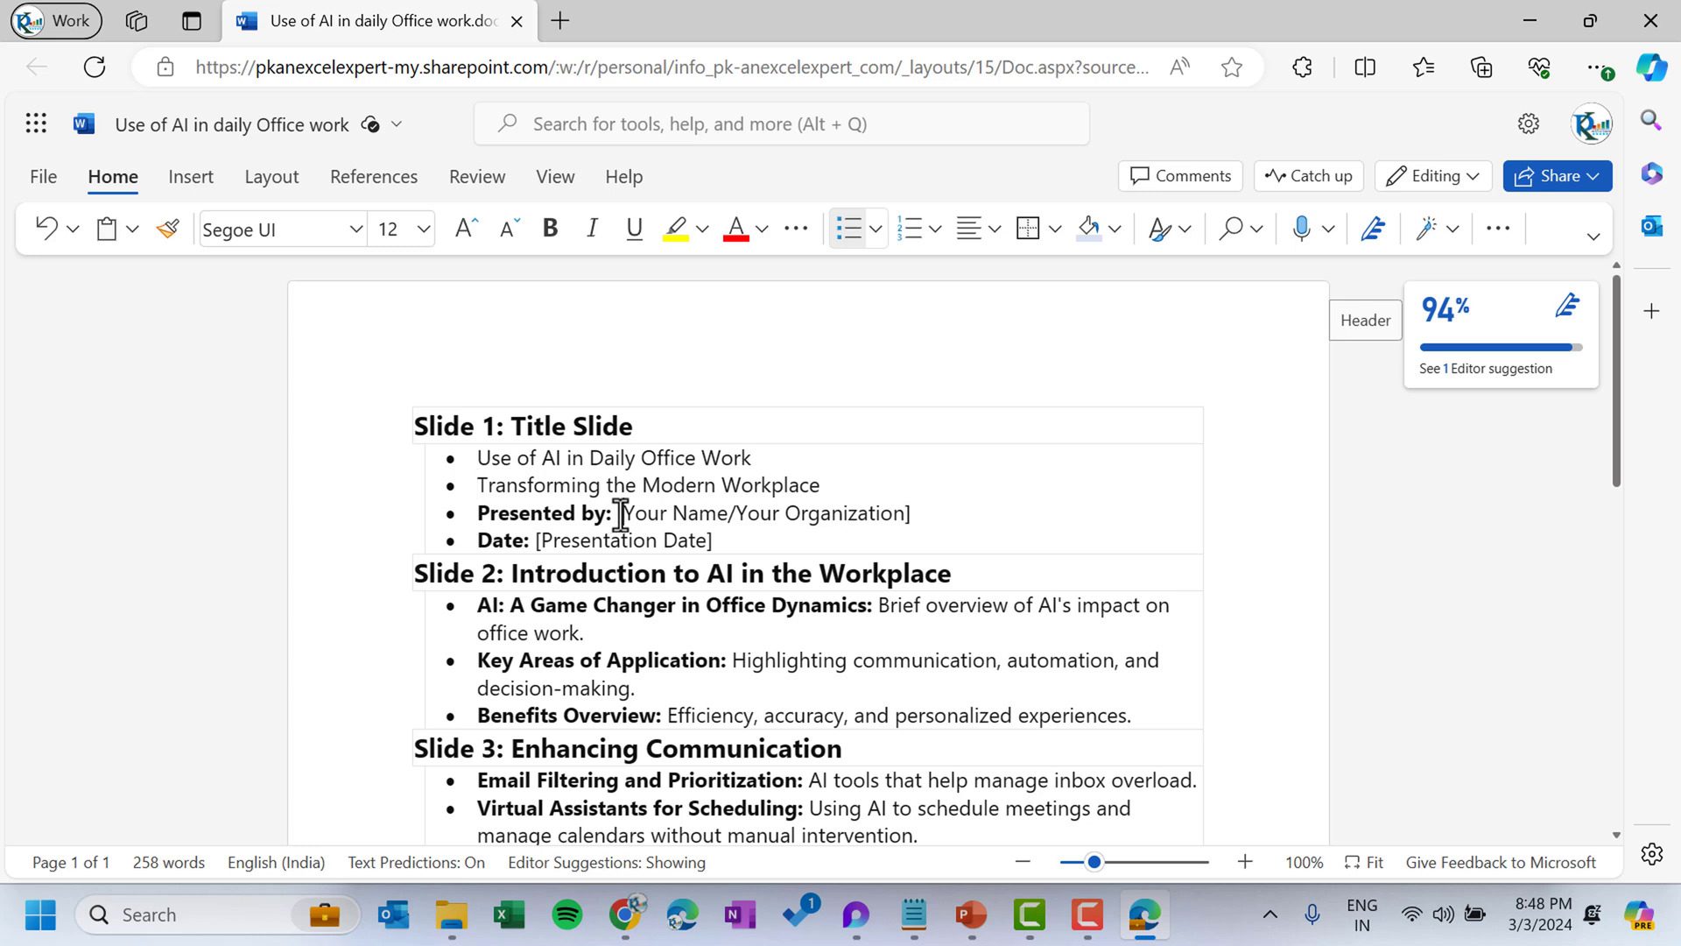
- Replace the '[Your Name/Your Organization]' placeholder with the organization name
drag(617, 517, 908, 514)
text(Neotech)
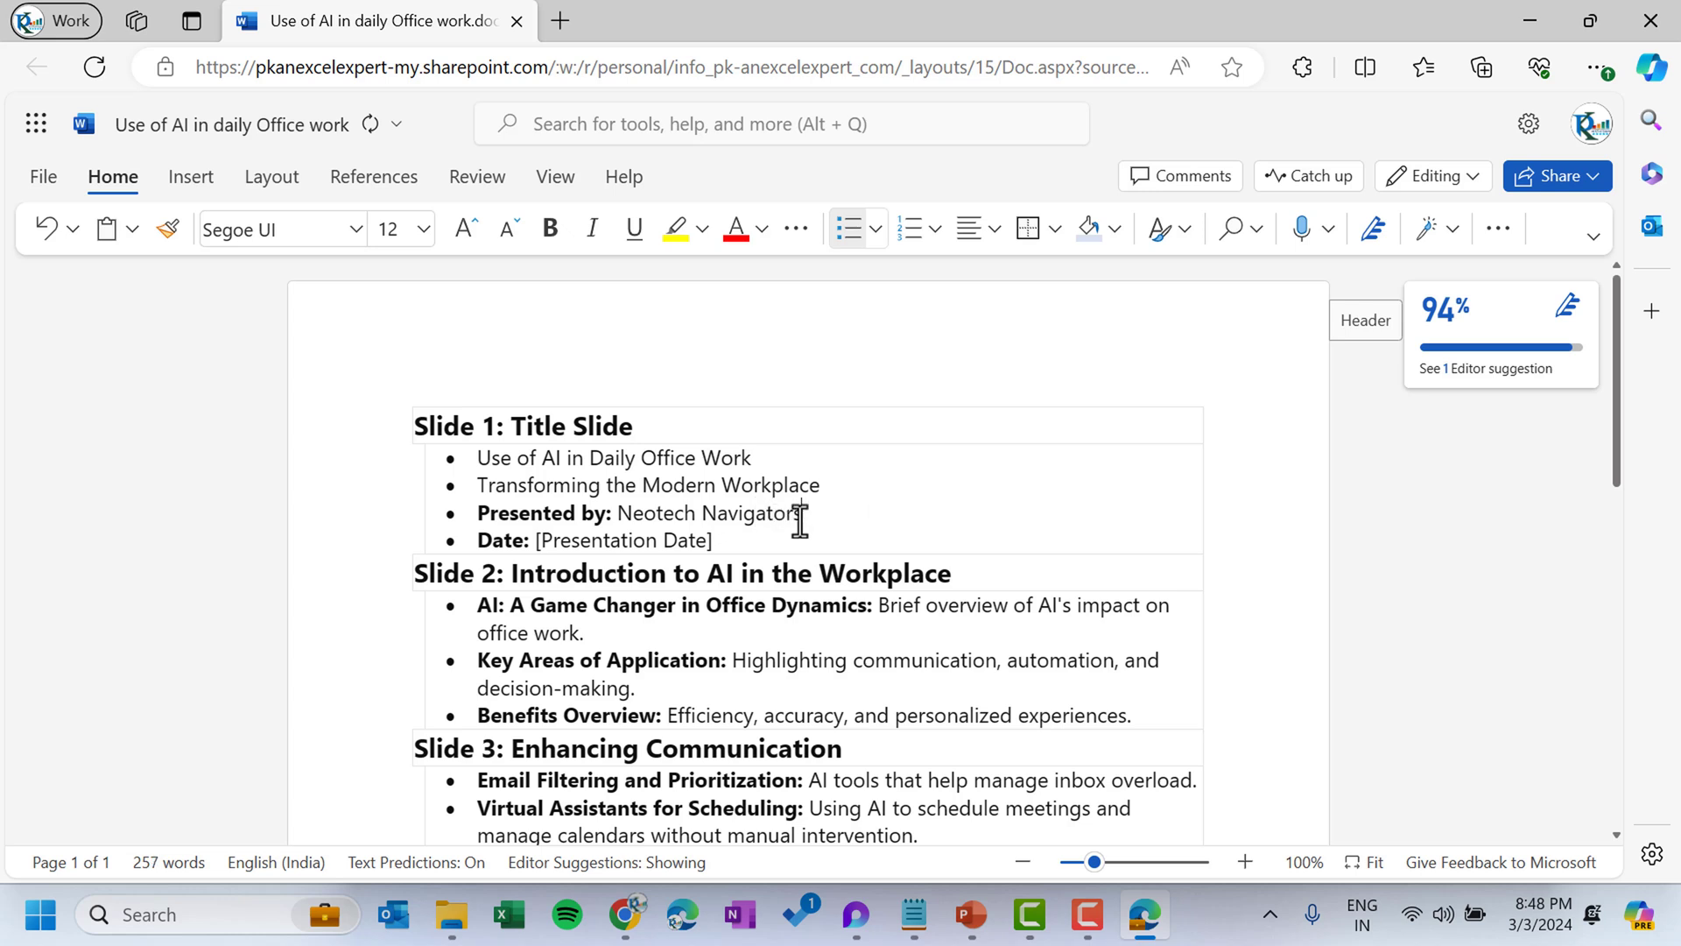
drag(533, 540, 747, 537)
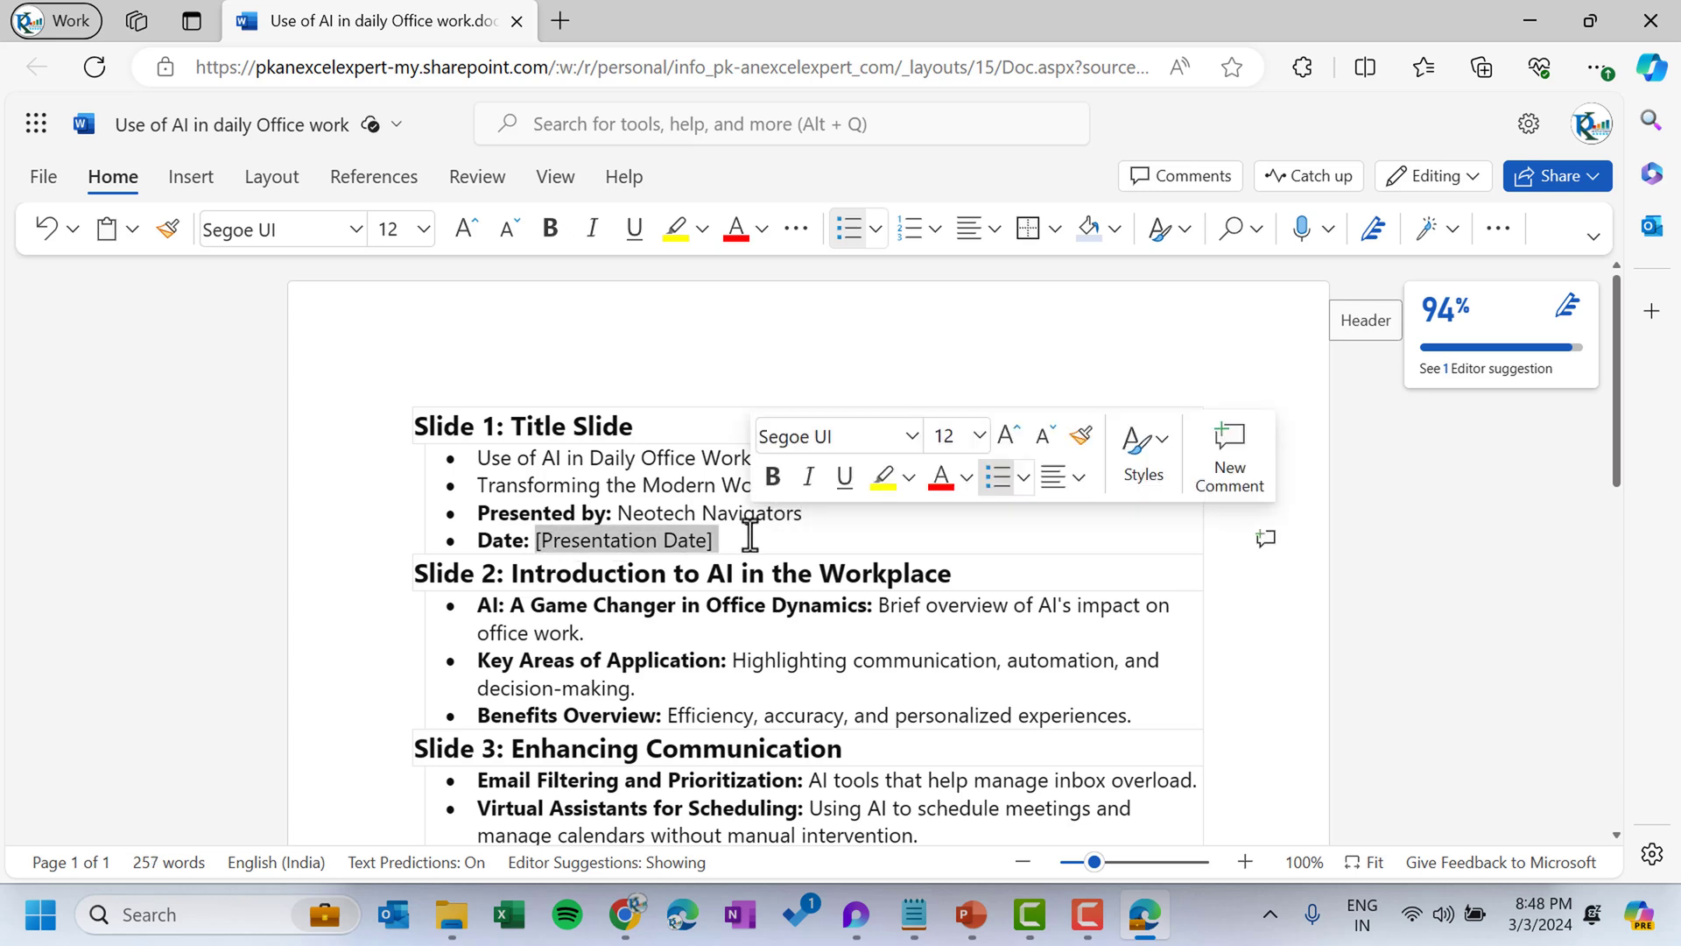
click(814, 578)
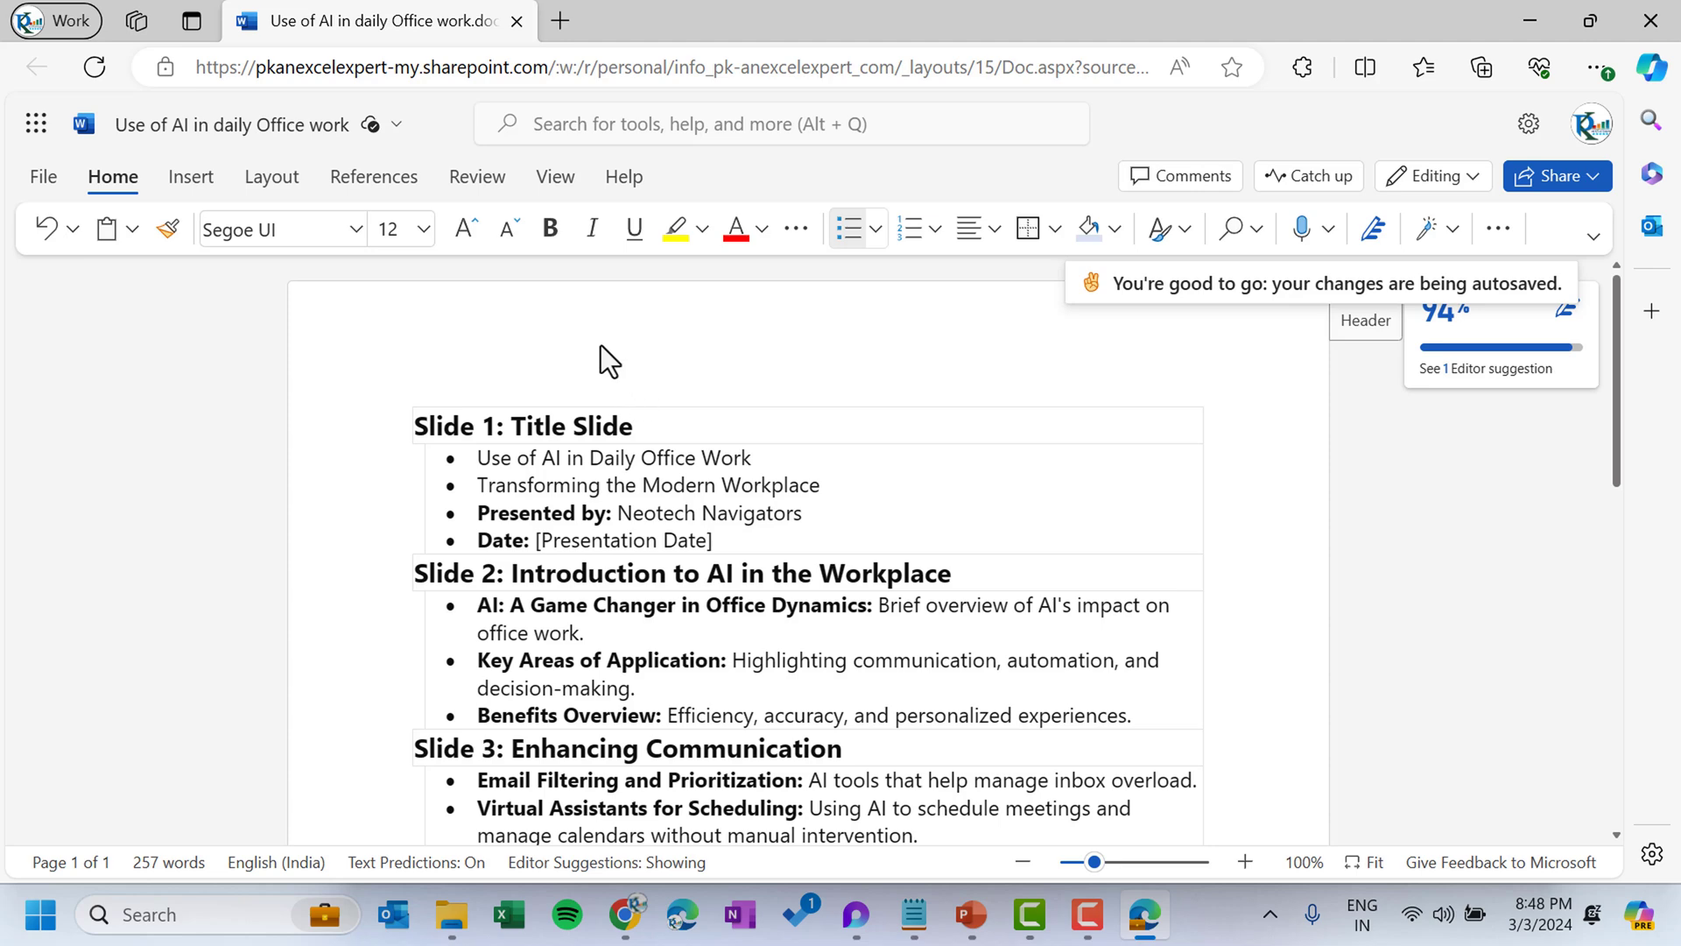
- Start exporting the document as a PowerPoint presentation from the File menu
click(51, 180)
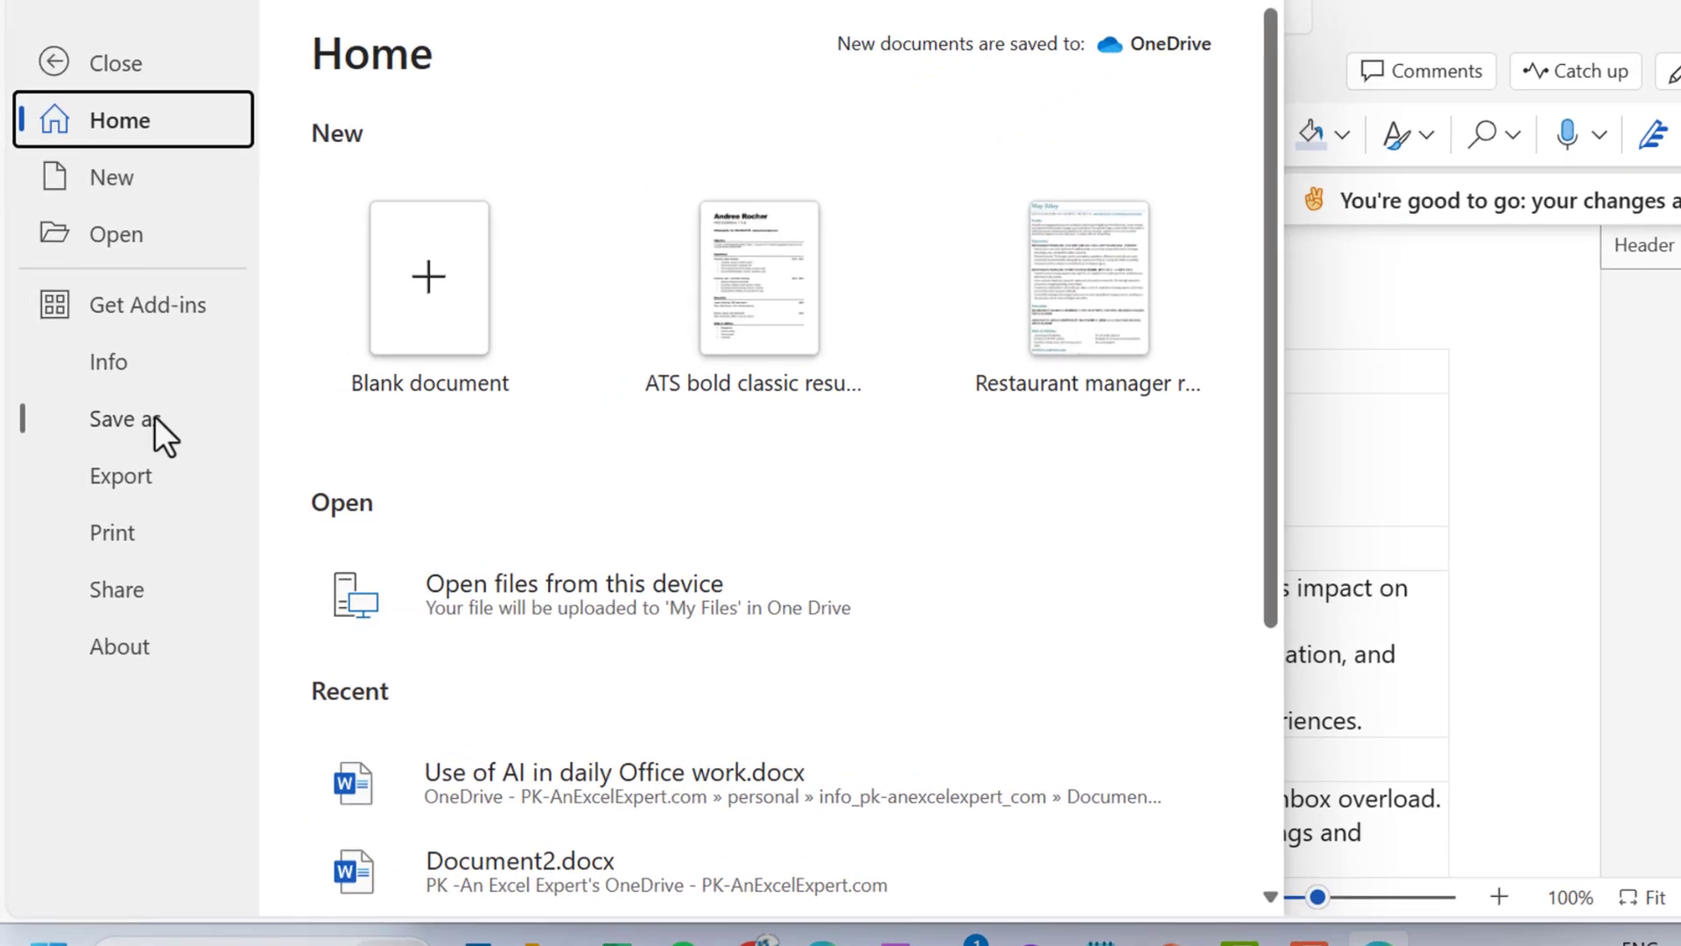
click(118, 518)
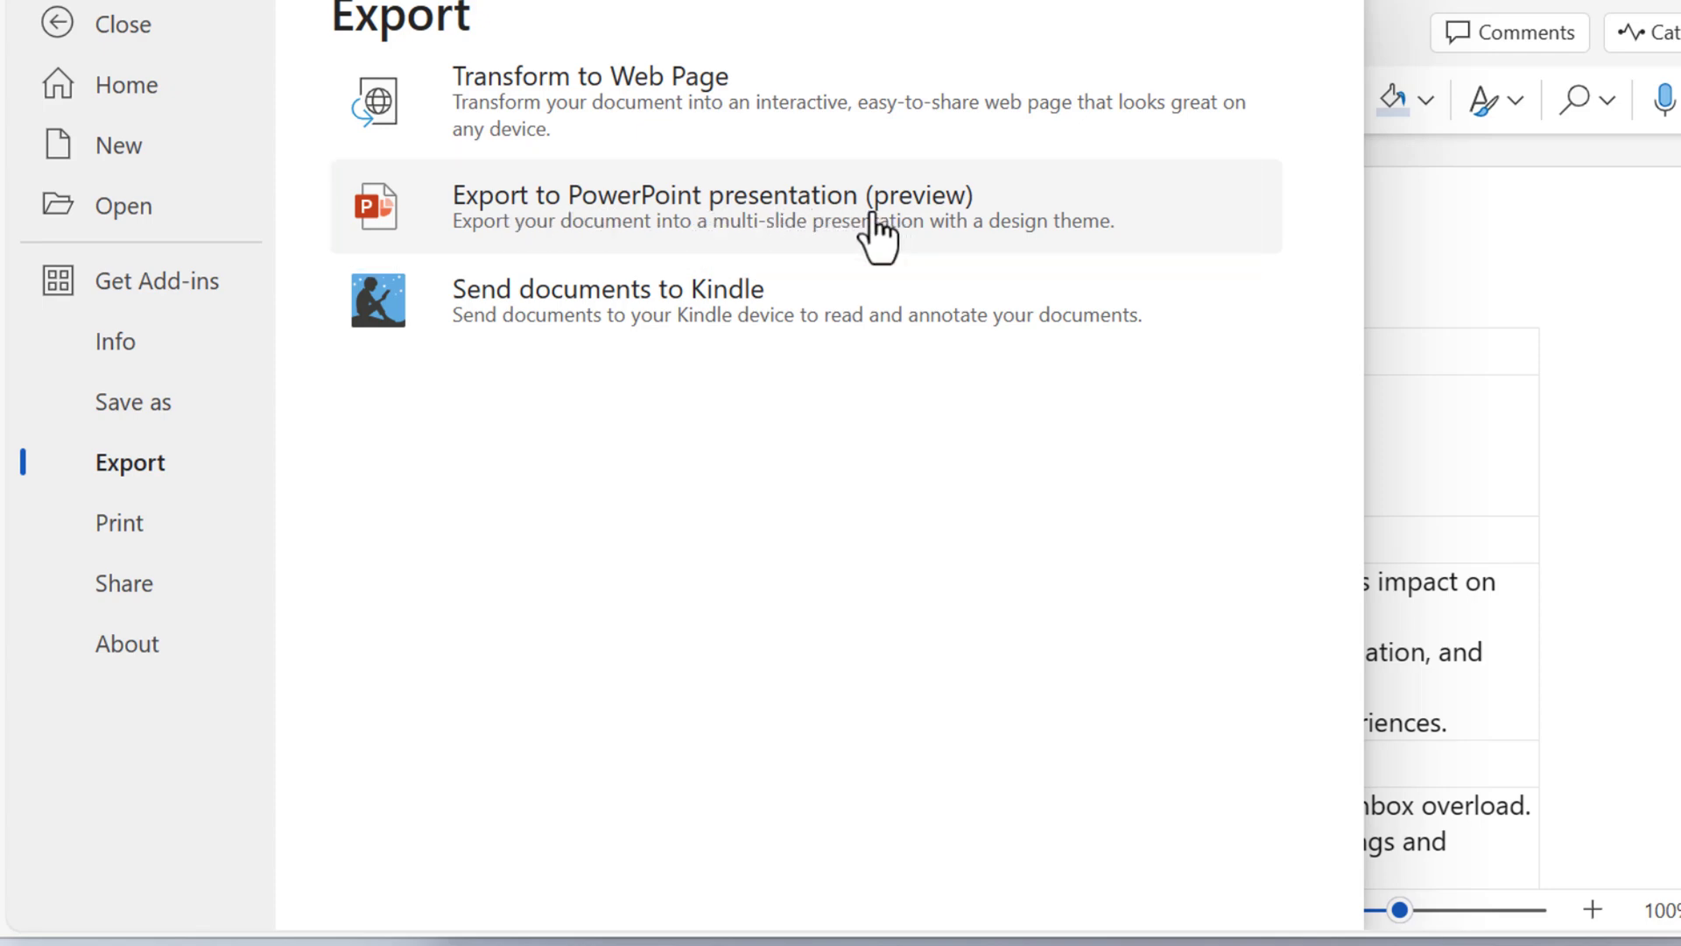
click(787, 219)
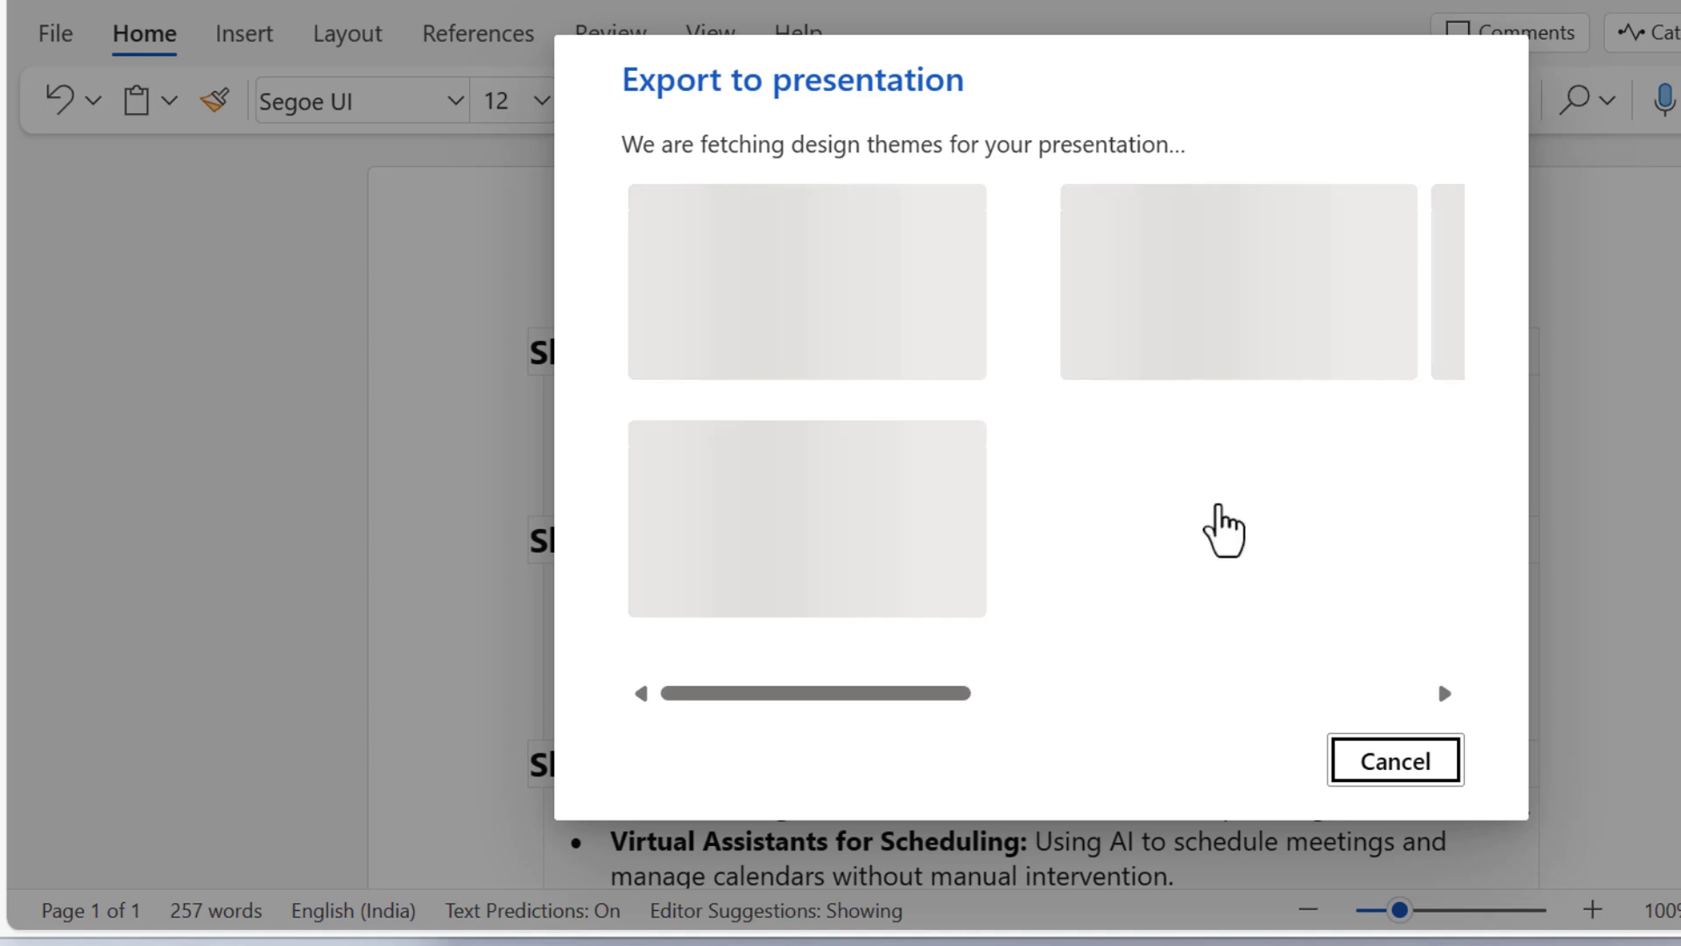
- Choose the dark red marbled theme with a white title circle and export
drag(827, 692, 706, 695)
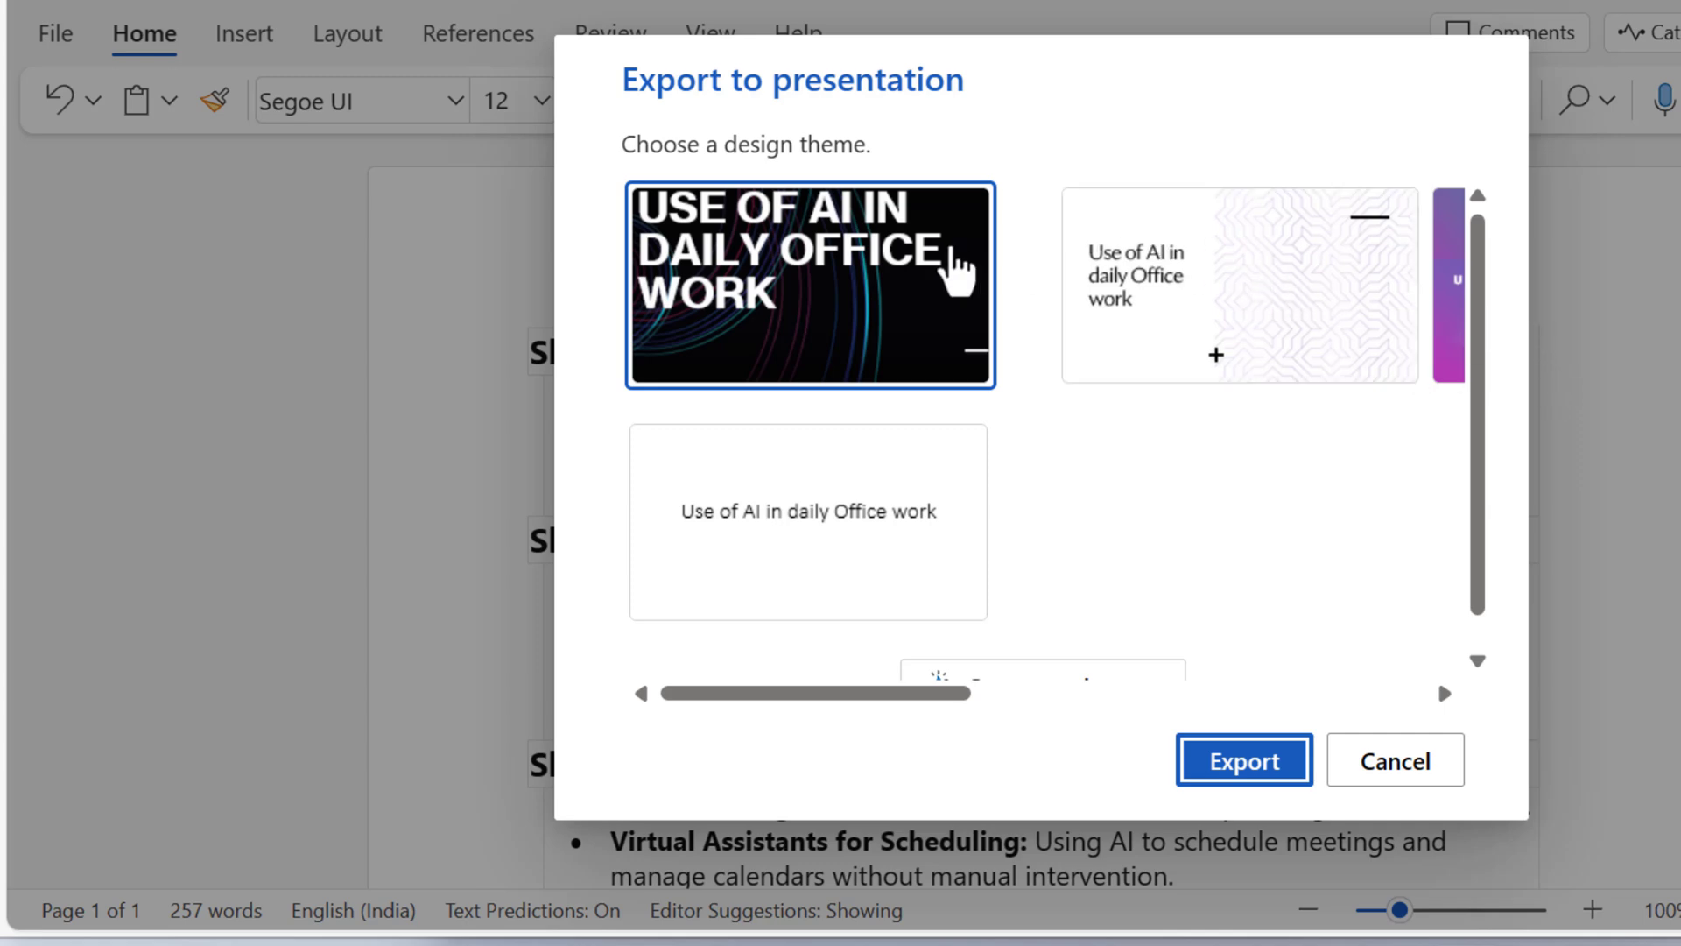
scroll(1488, 321, down, 1)
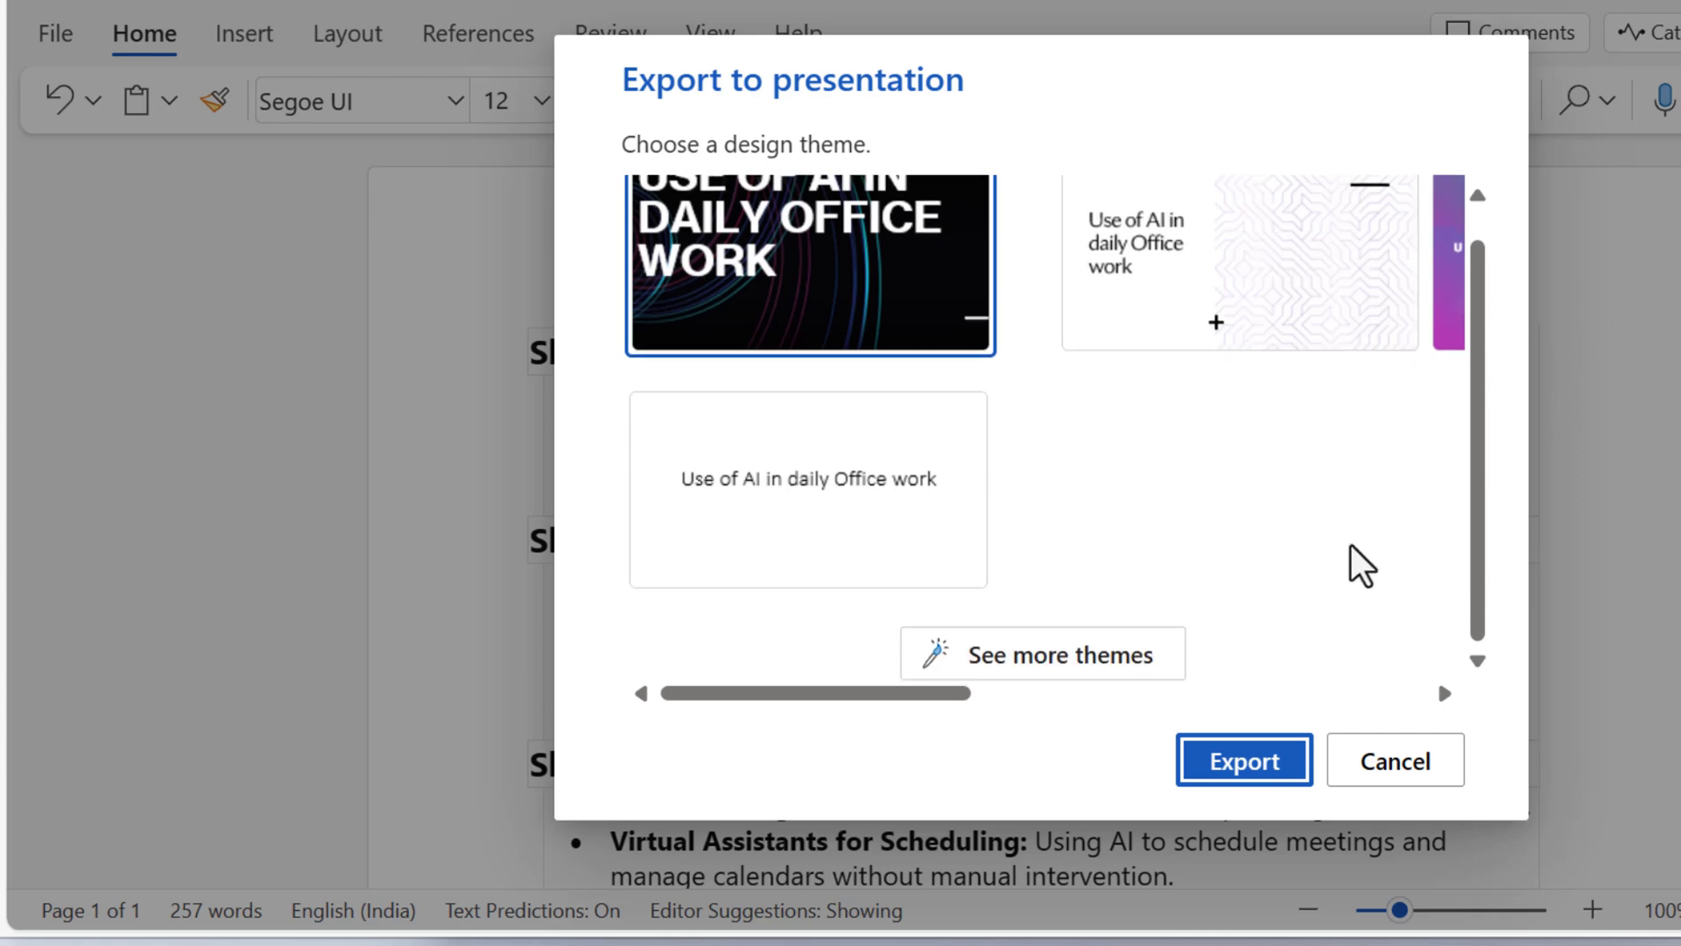
click(1152, 676)
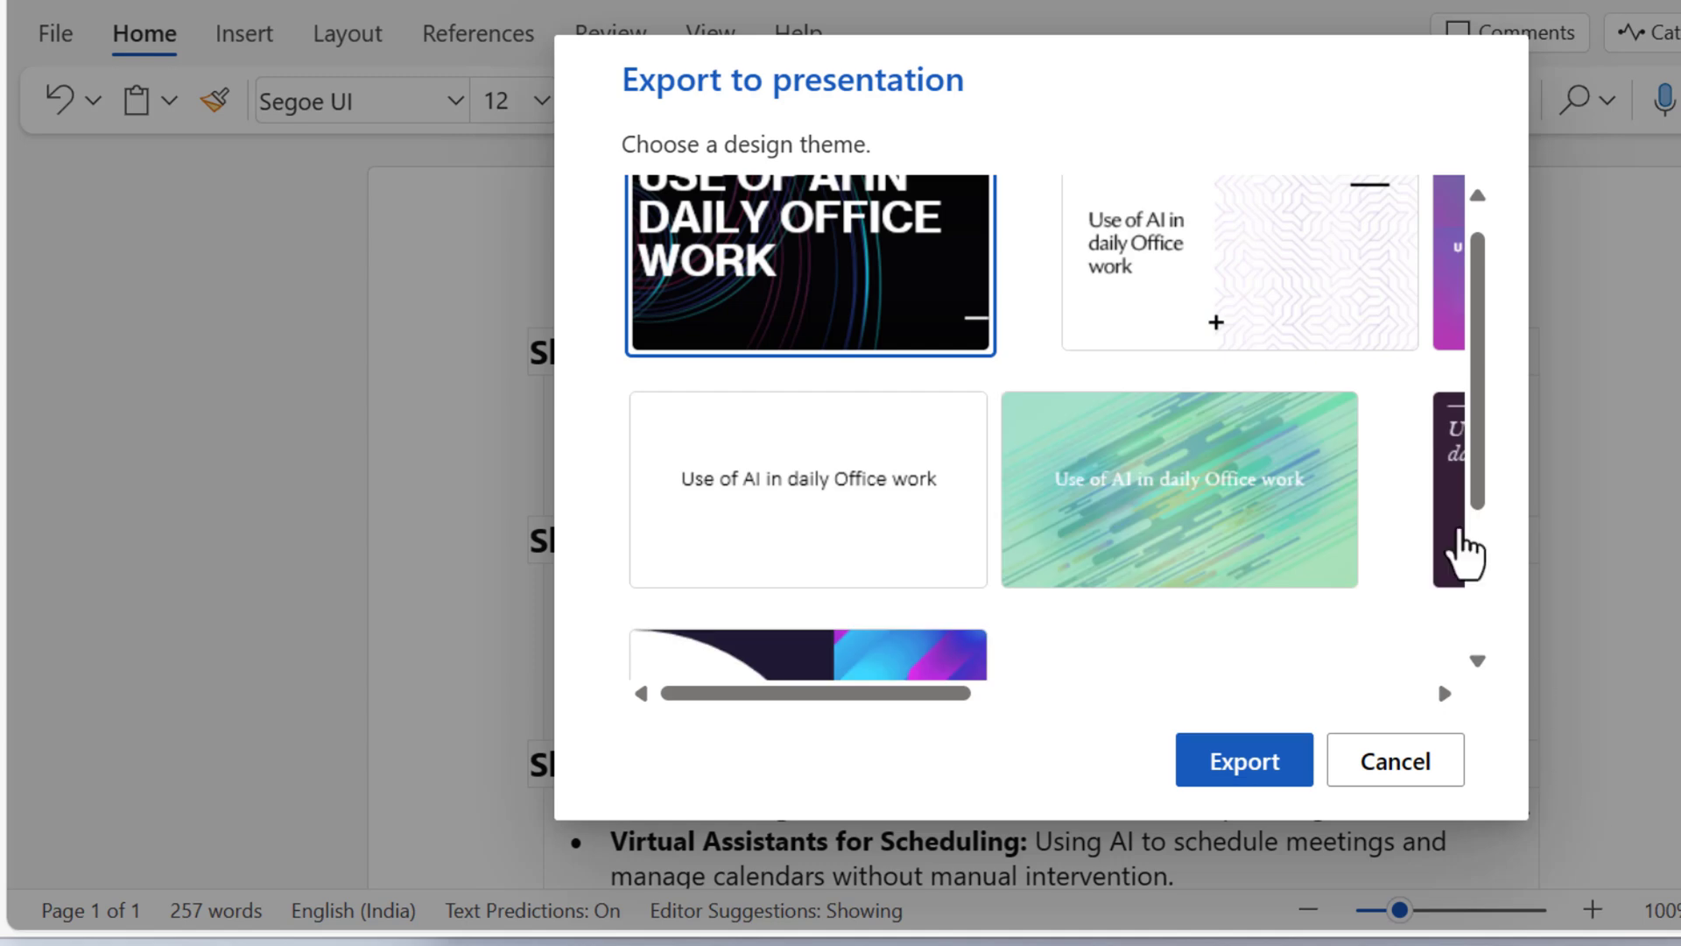
drag(862, 694, 1342, 703)
click(1278, 484)
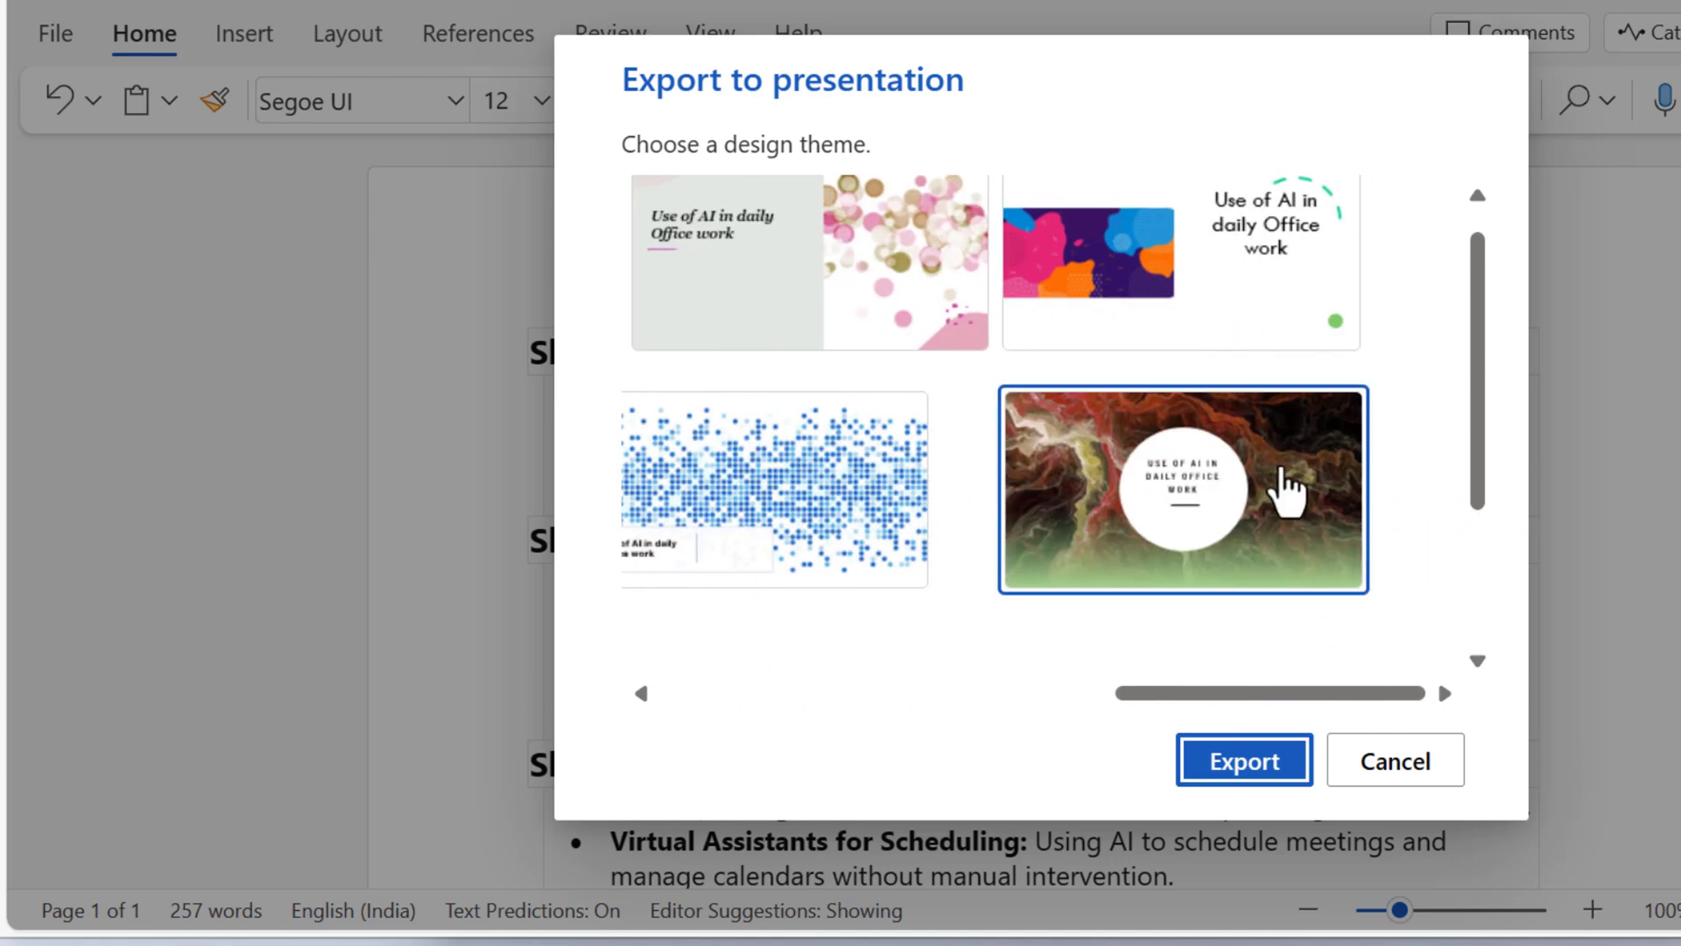
click(1242, 760)
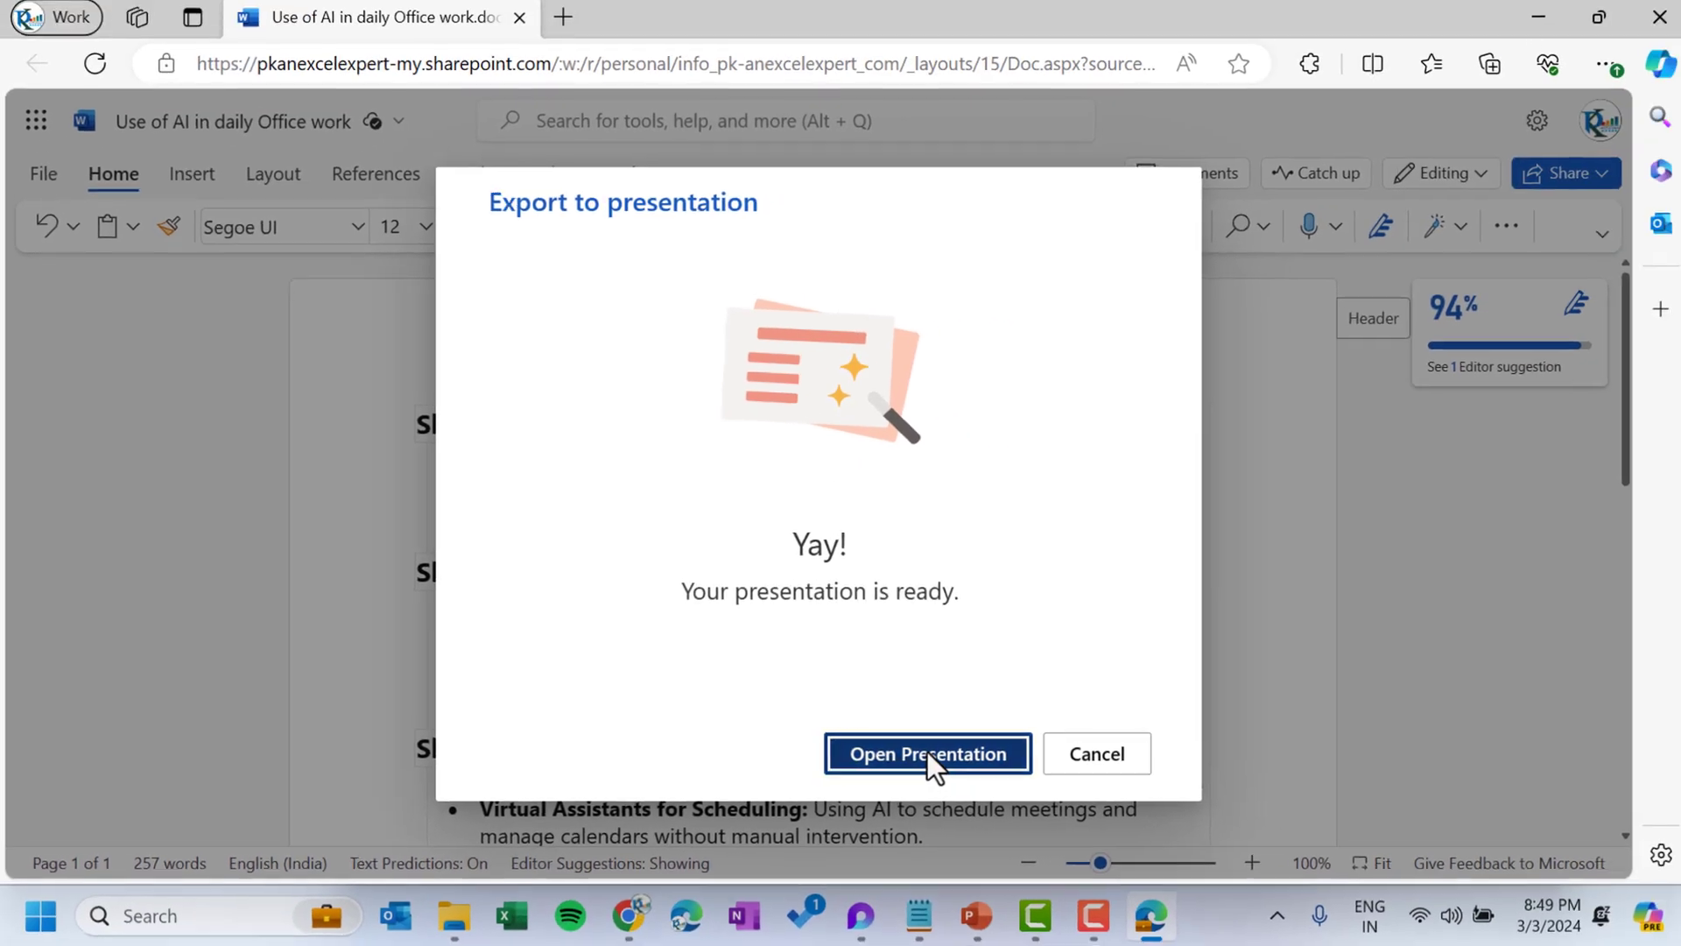
- Open the newly exported presentation and start it as a slide show
click(1179, 772)
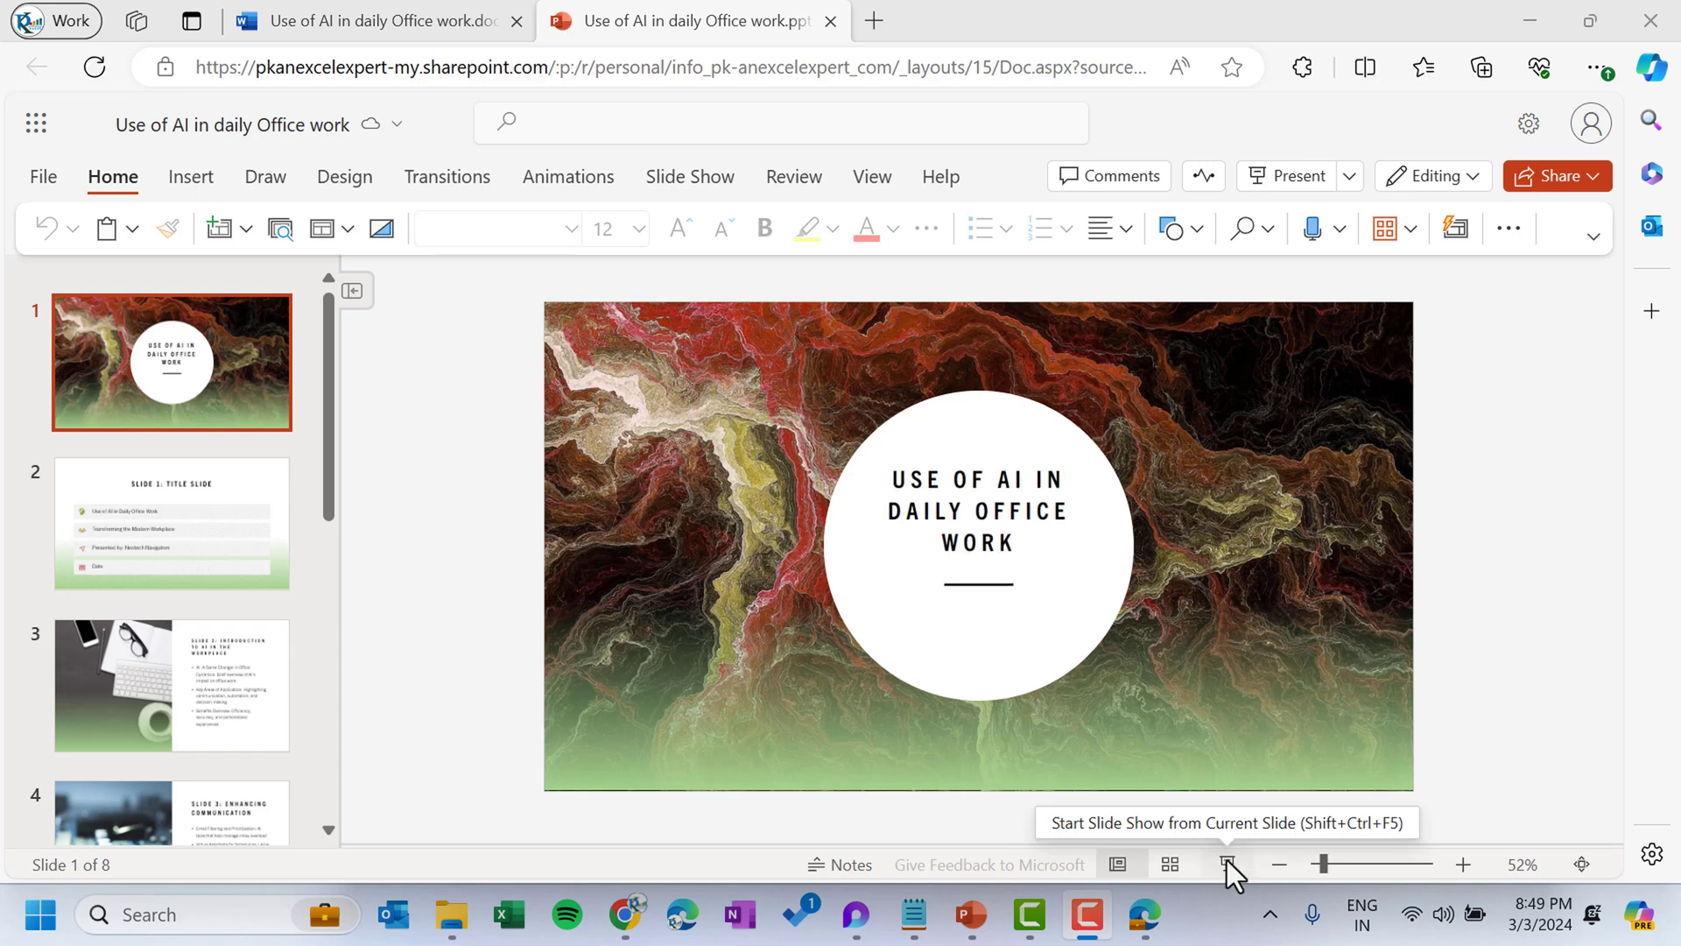
click(1228, 863)
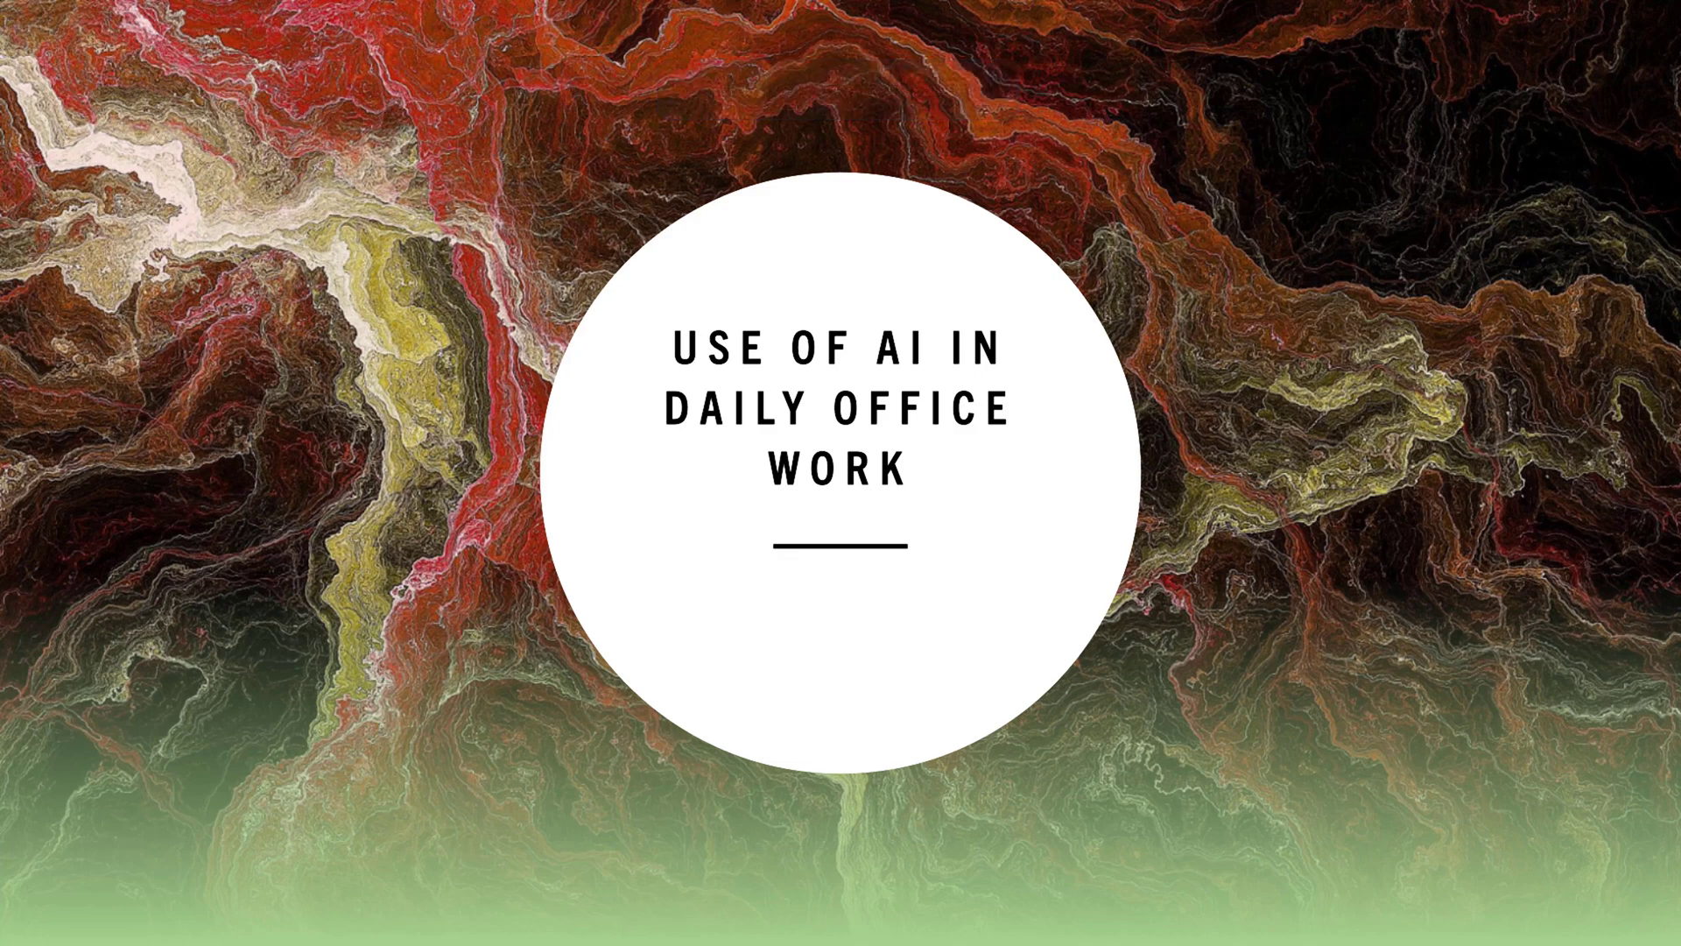
key(Right)
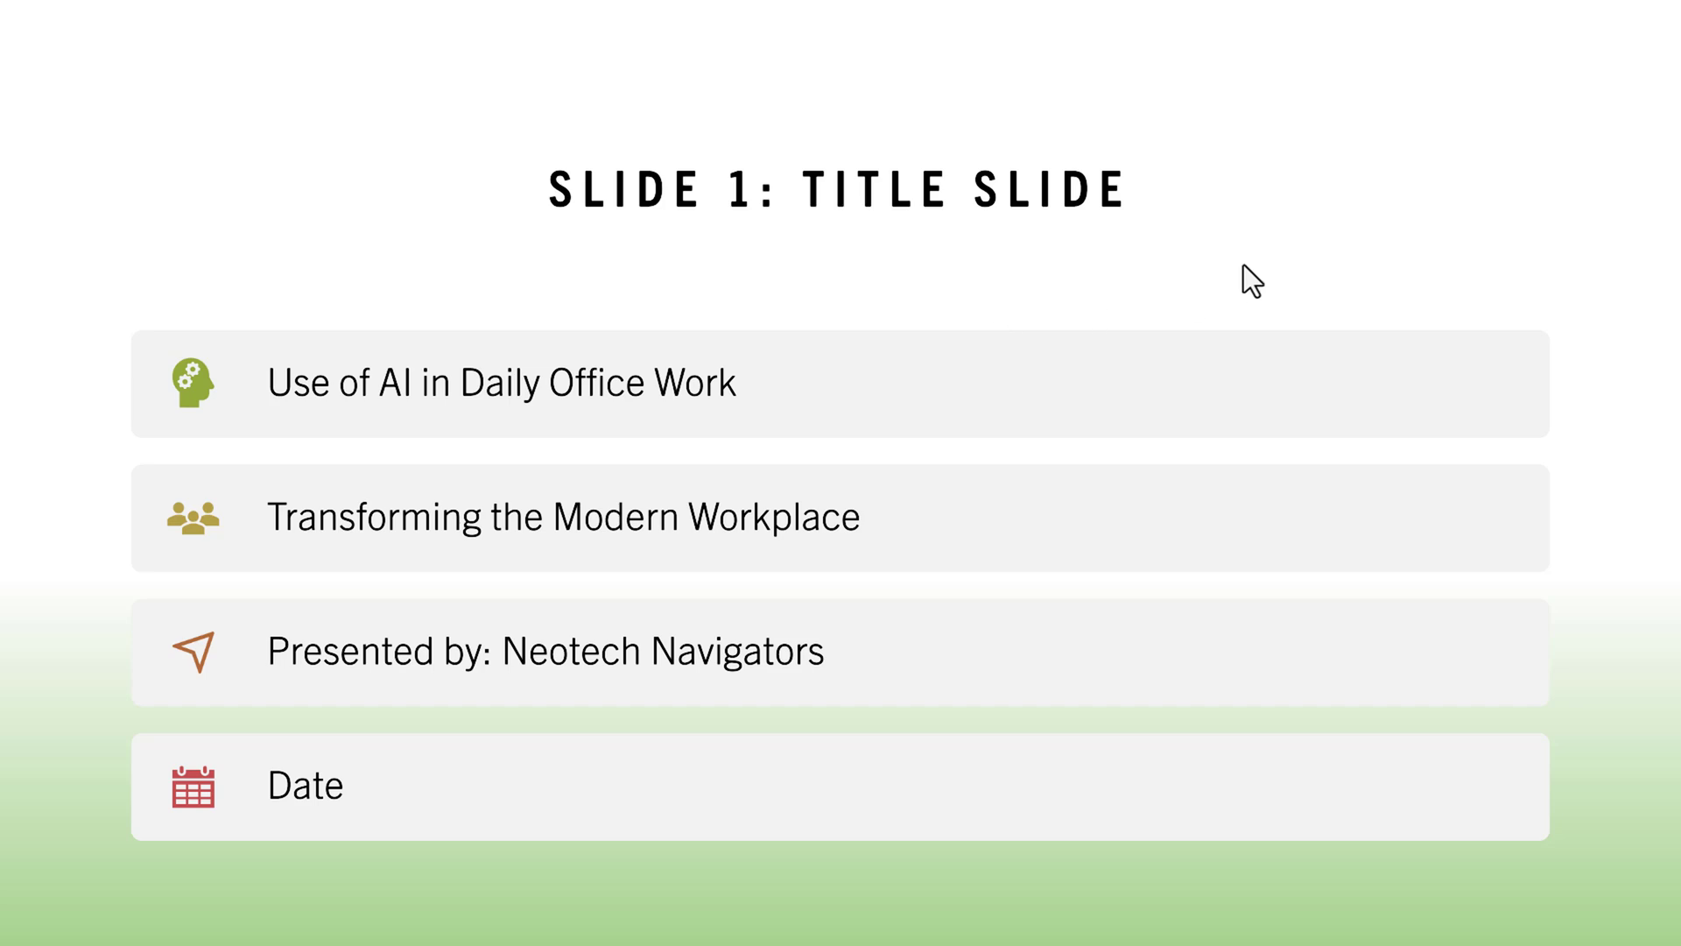
- Advance through every slide to Thank You, exit the slide show, and open the File page
click(1091, 259)
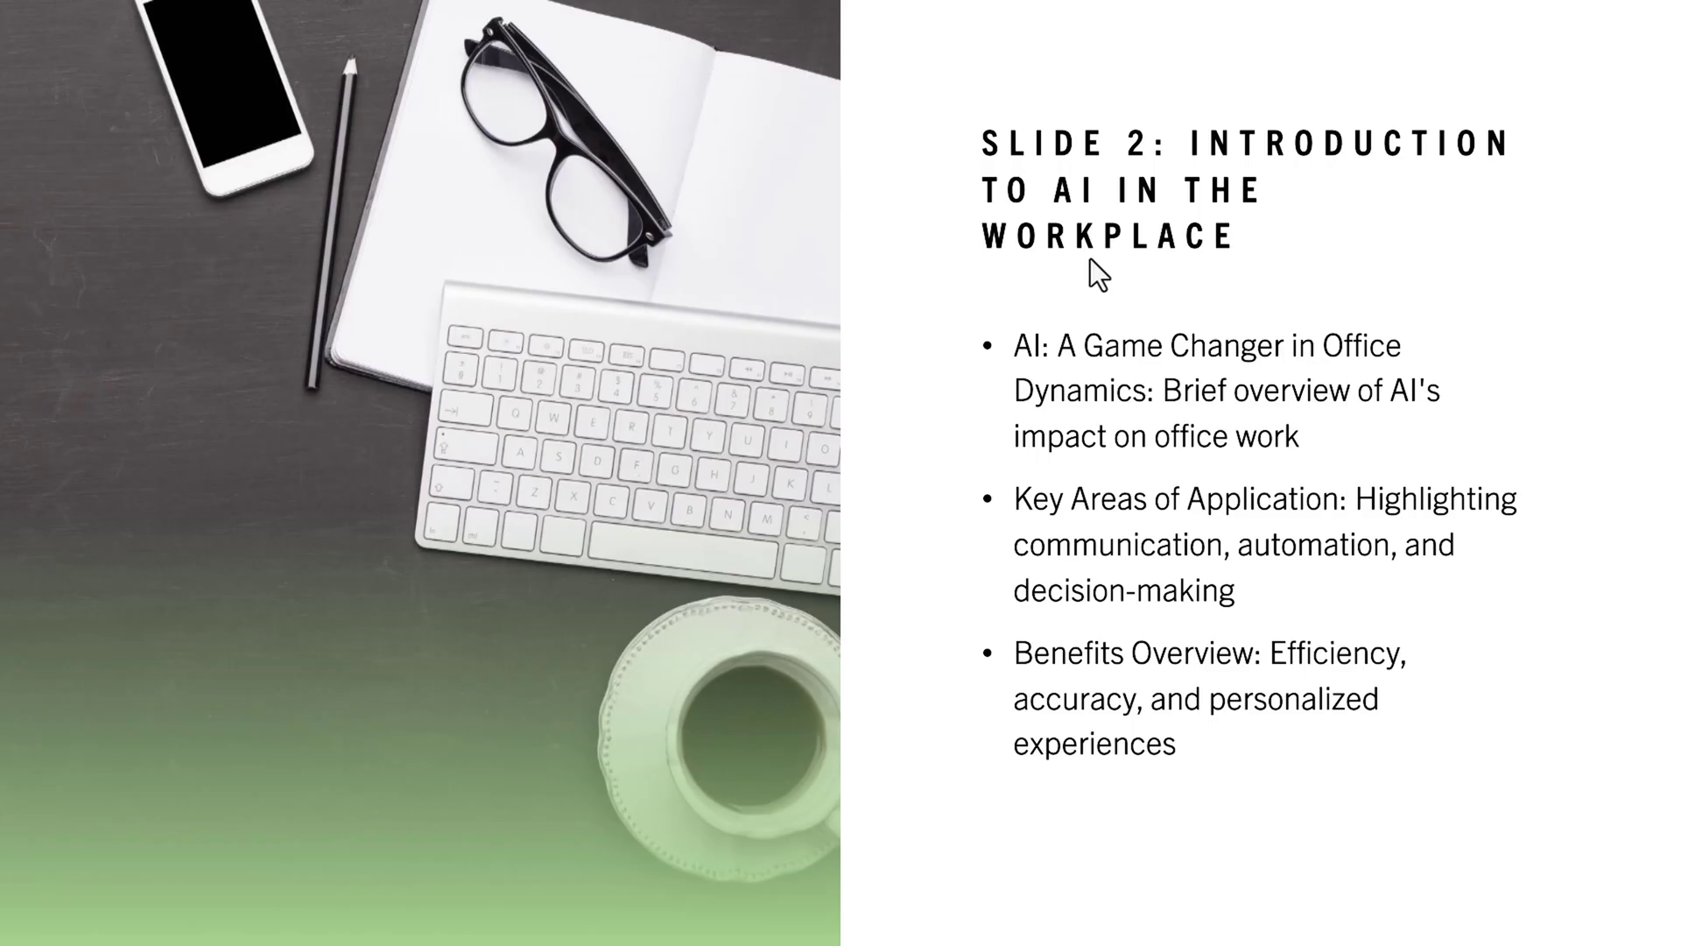
click(1090, 260)
click(1090, 260)
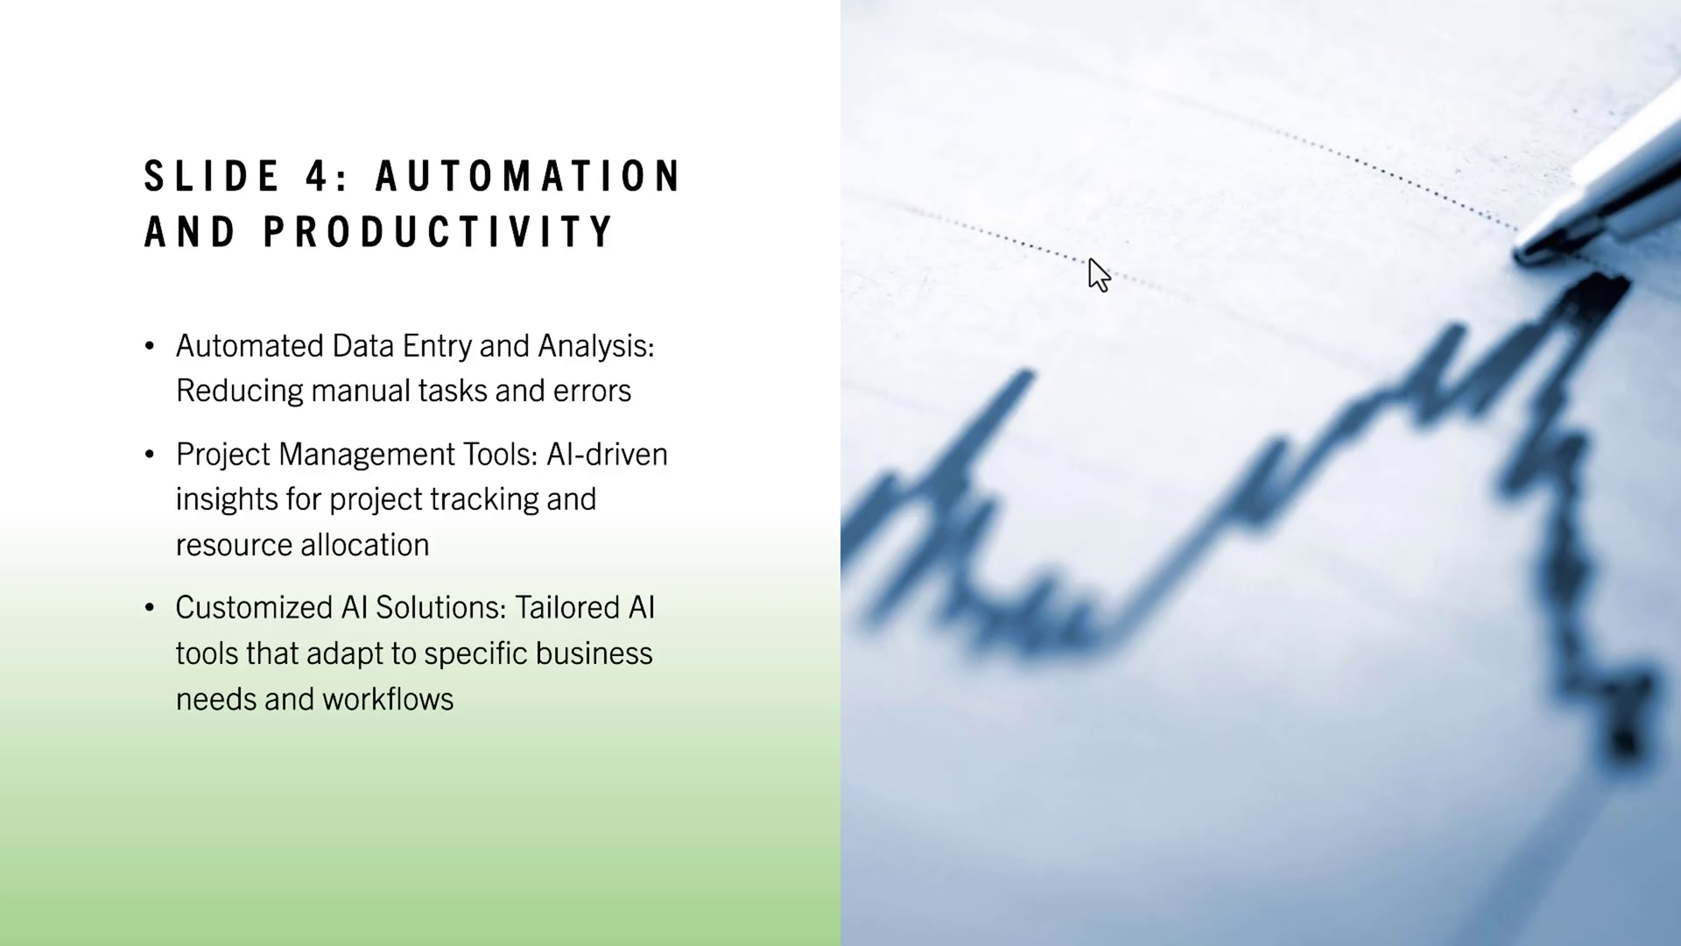
click(1090, 259)
click(1090, 260)
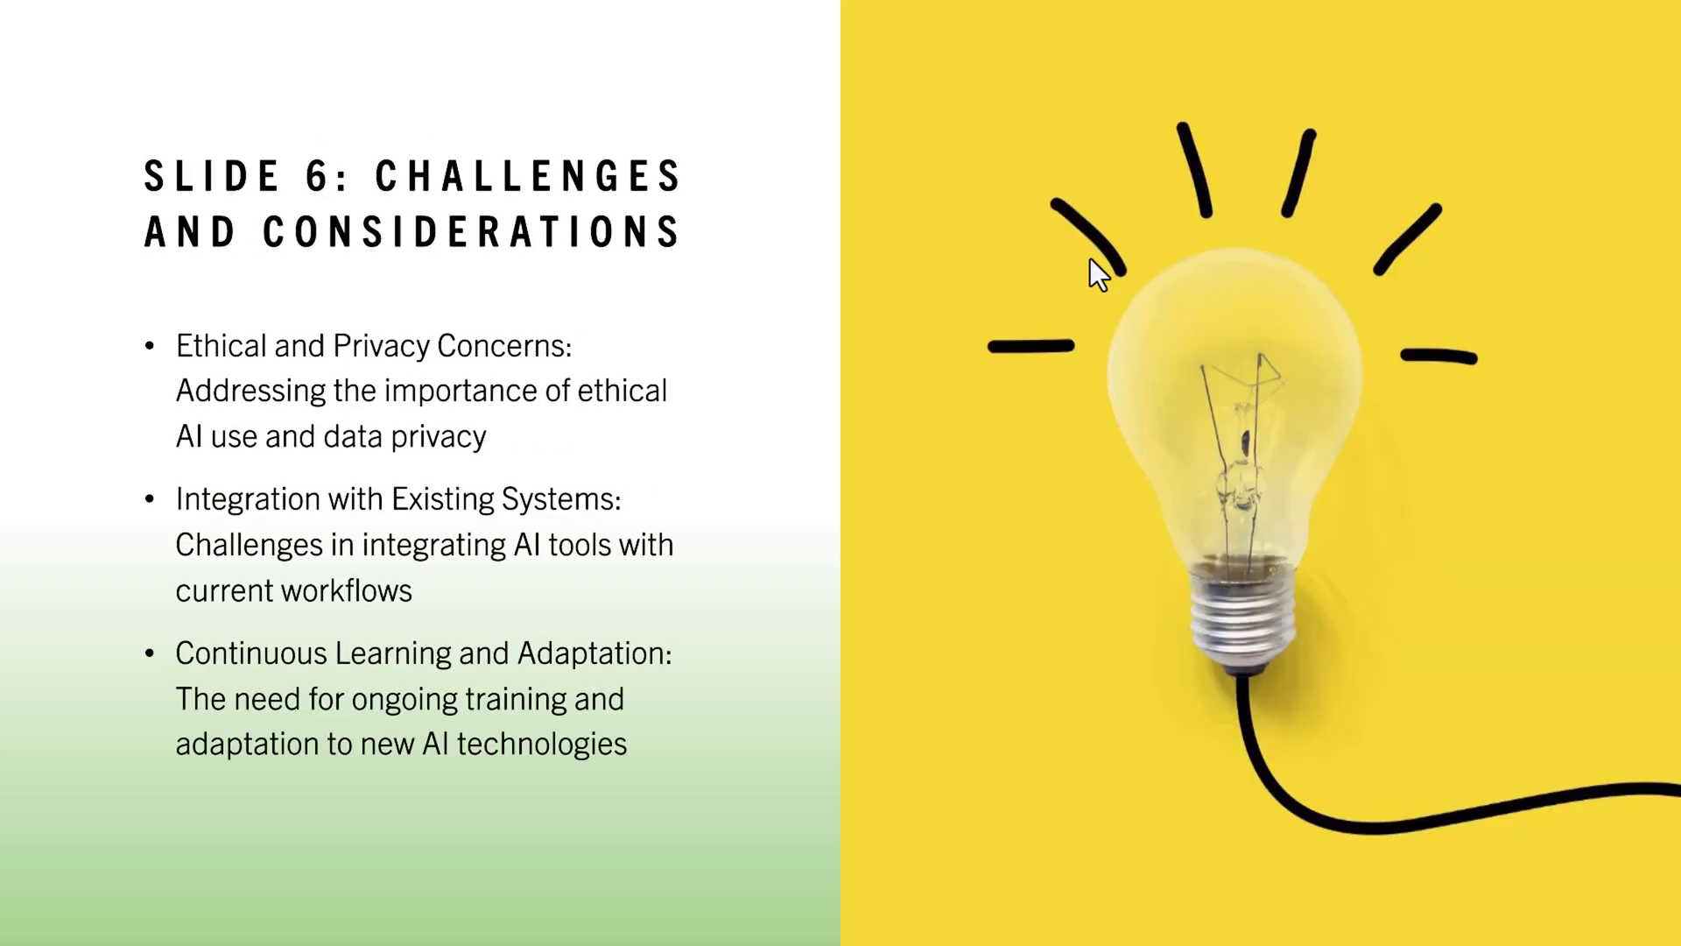
click(1091, 259)
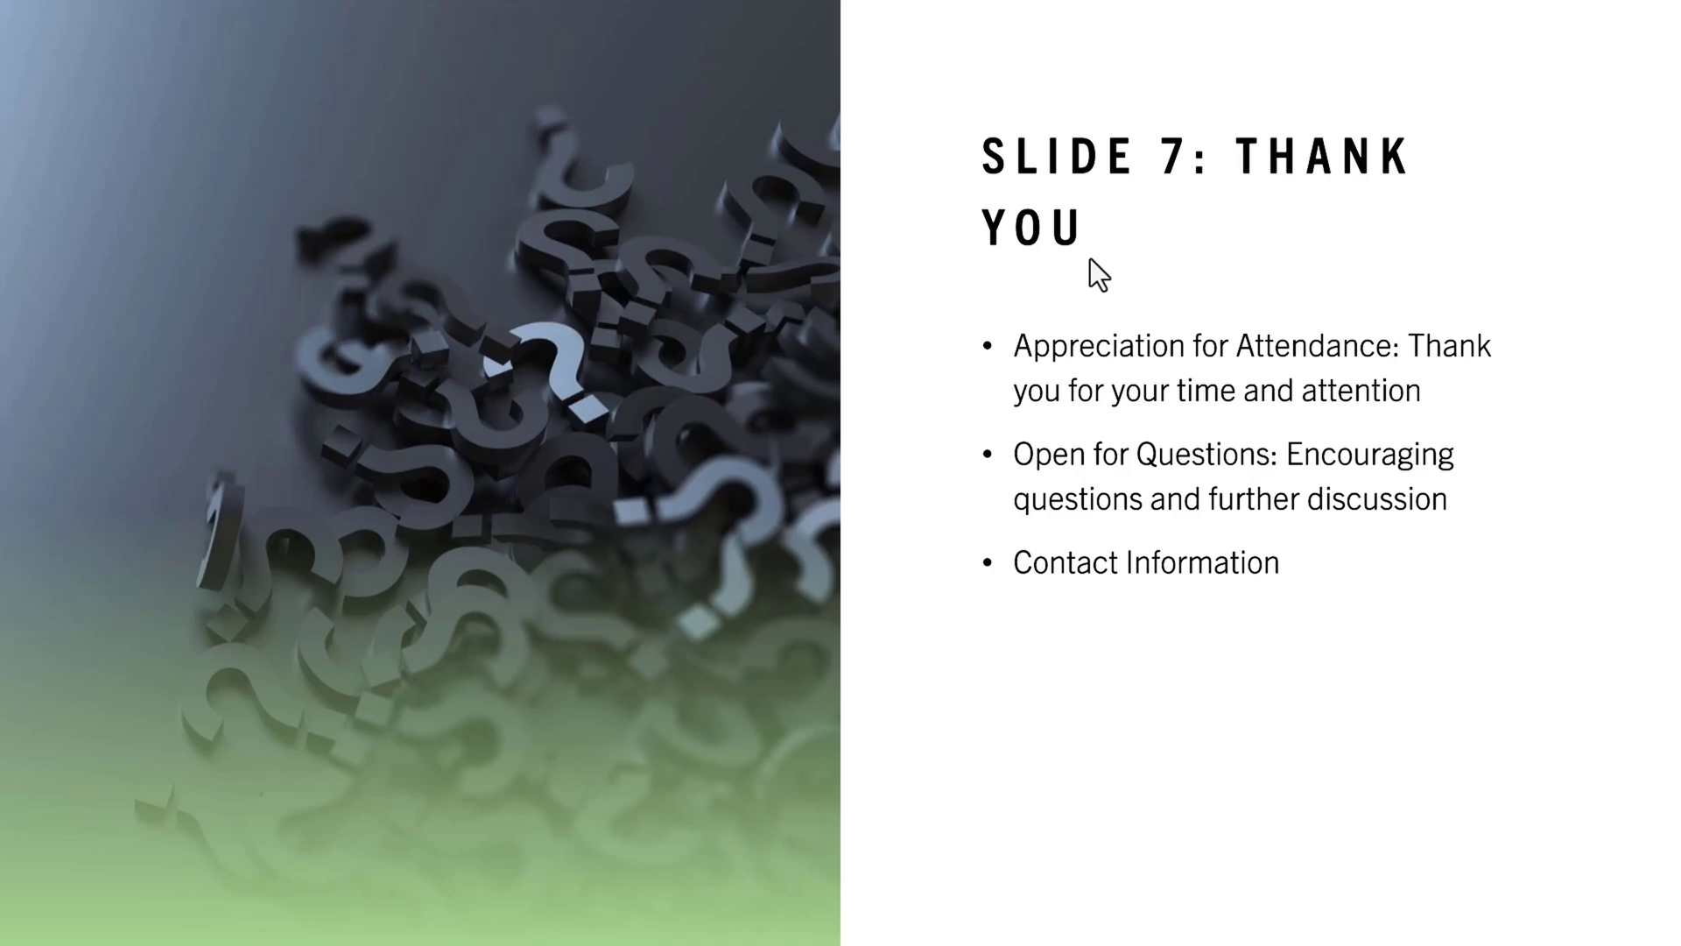
click(1090, 259)
click(856, 229)
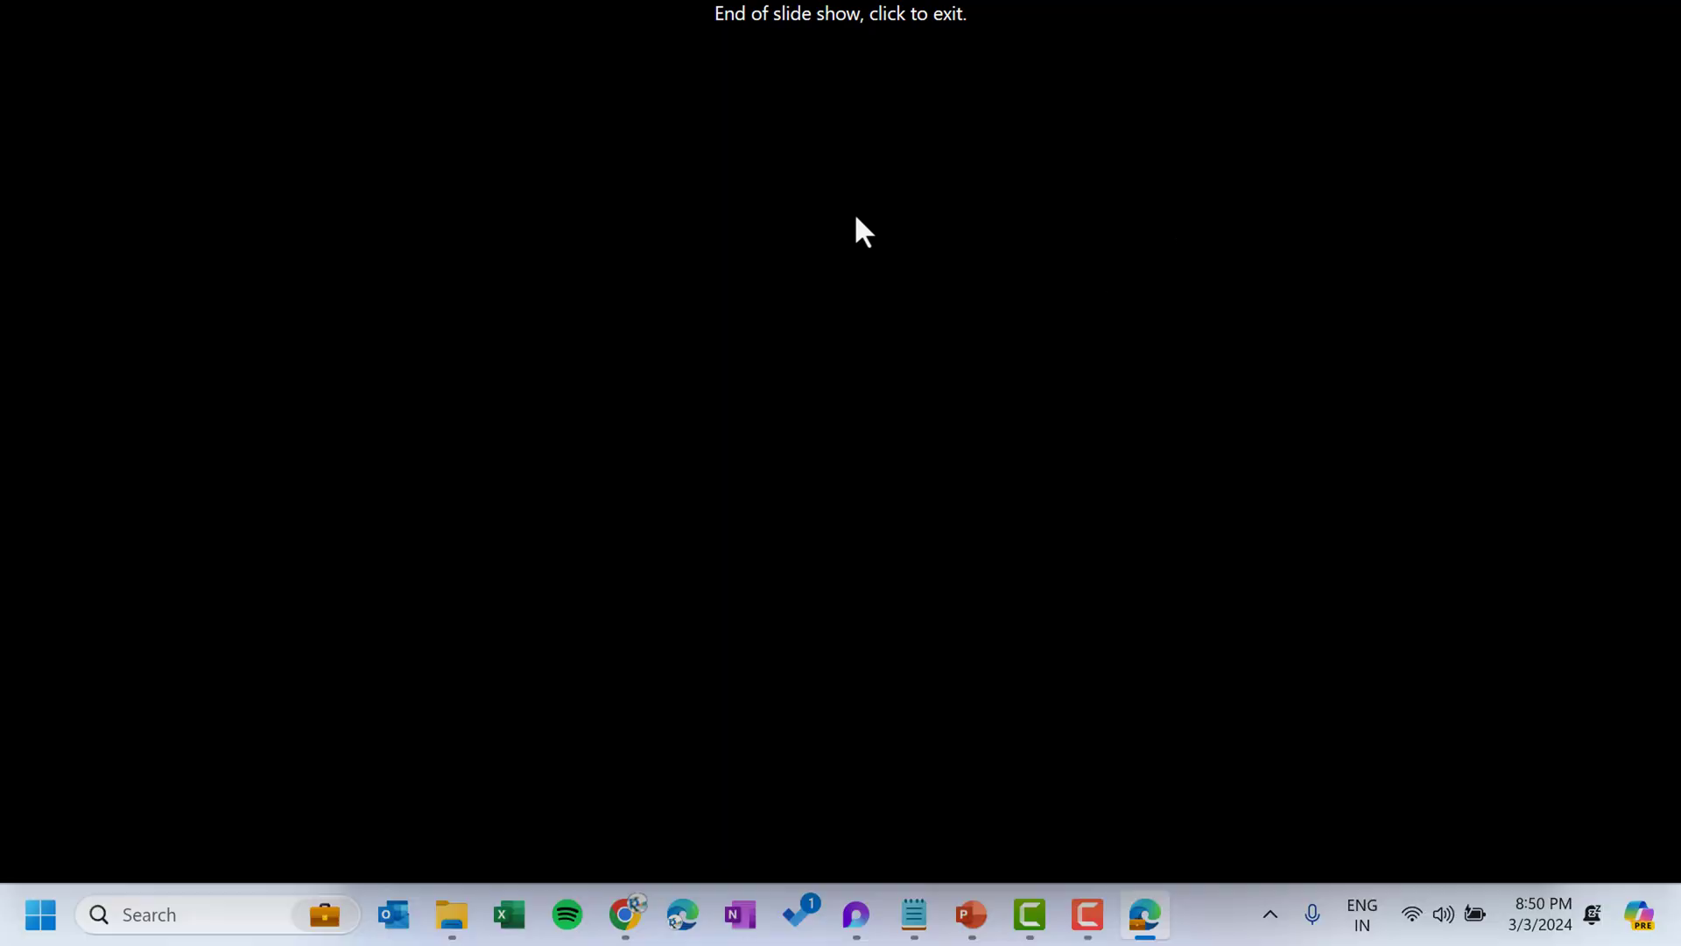
click(48, 172)
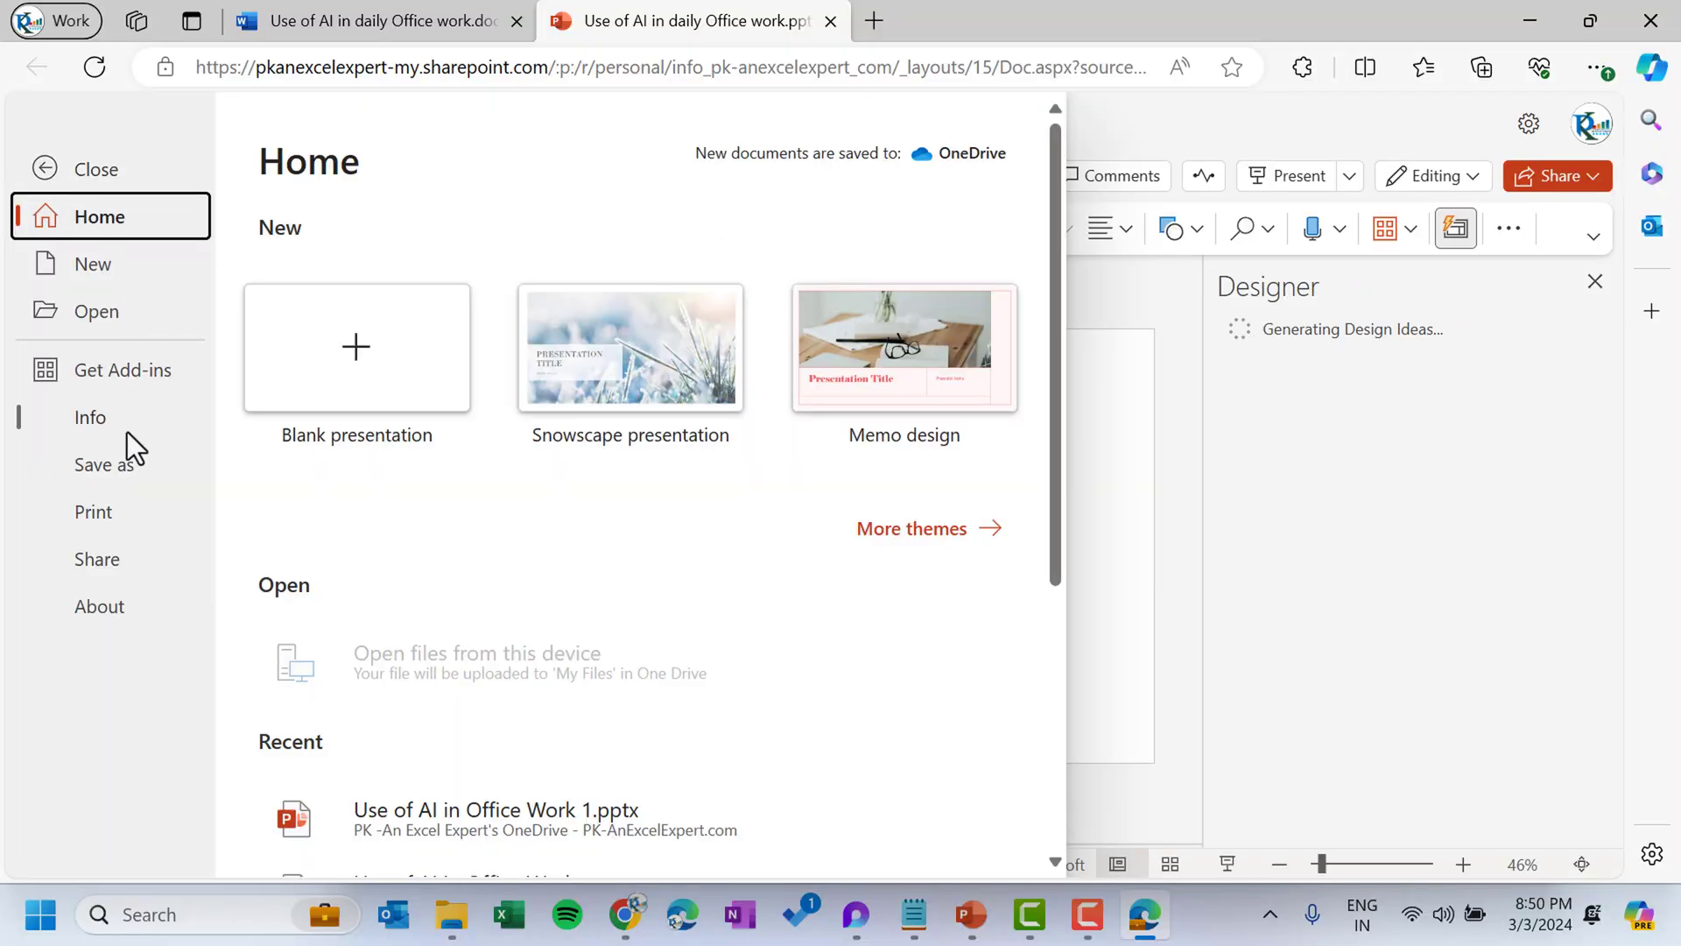
- Download a copy as 'Use of AI in daily Office work.pptx' and open it in desktop PowerPoint
click(114, 464)
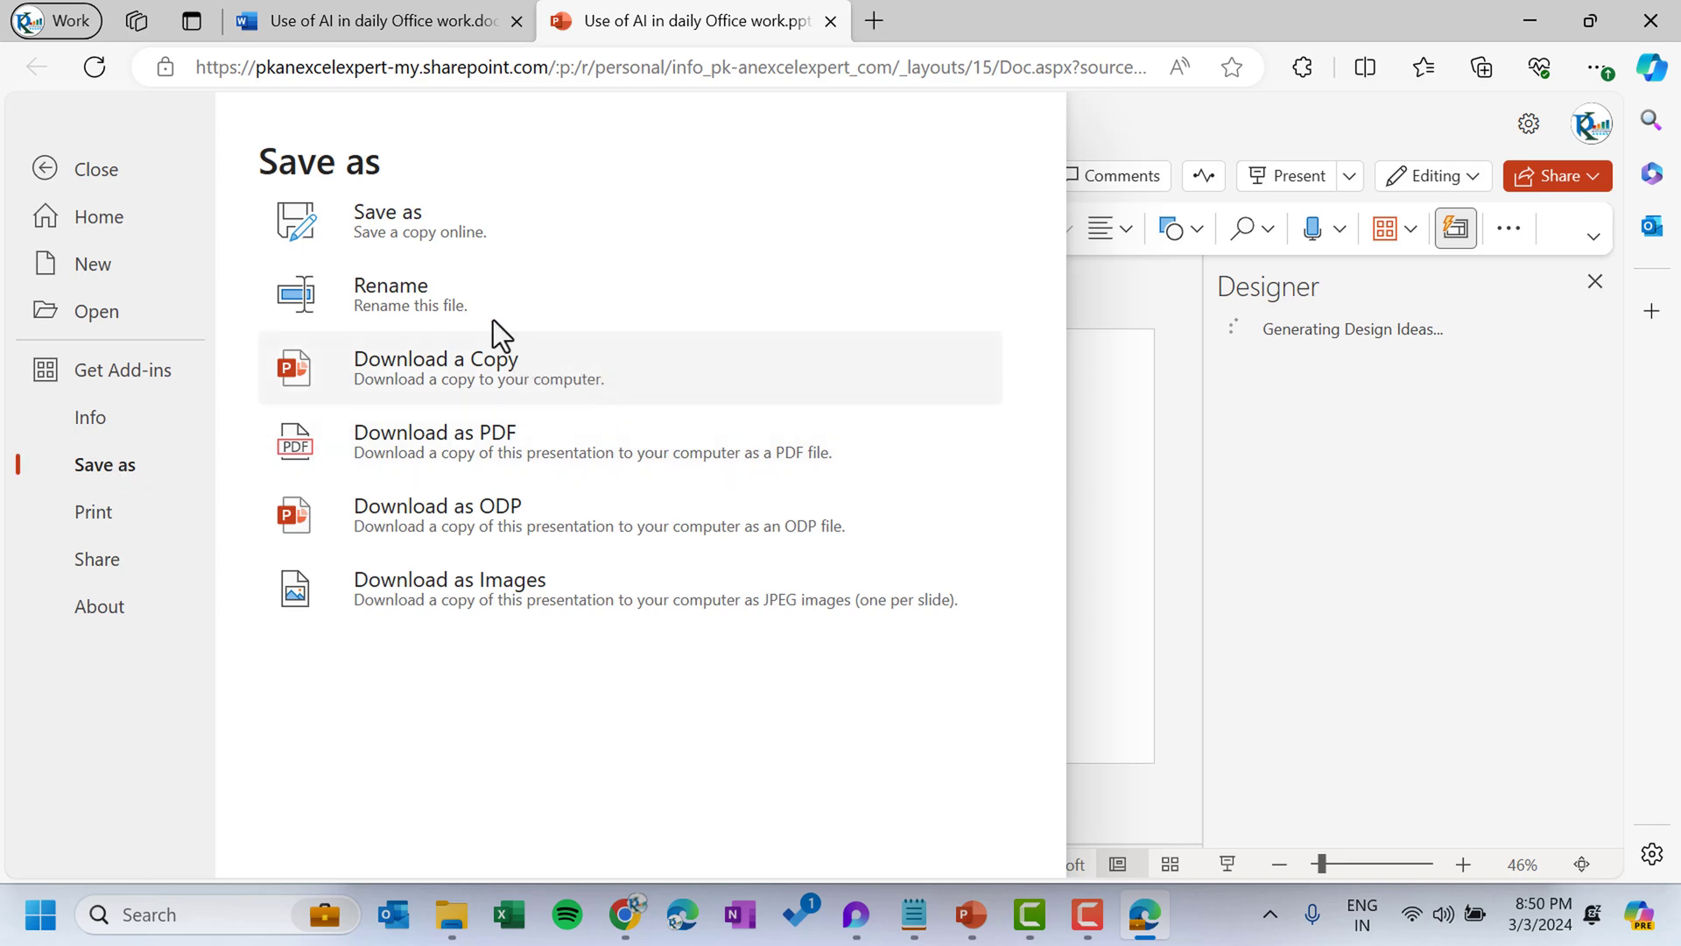
click(517, 392)
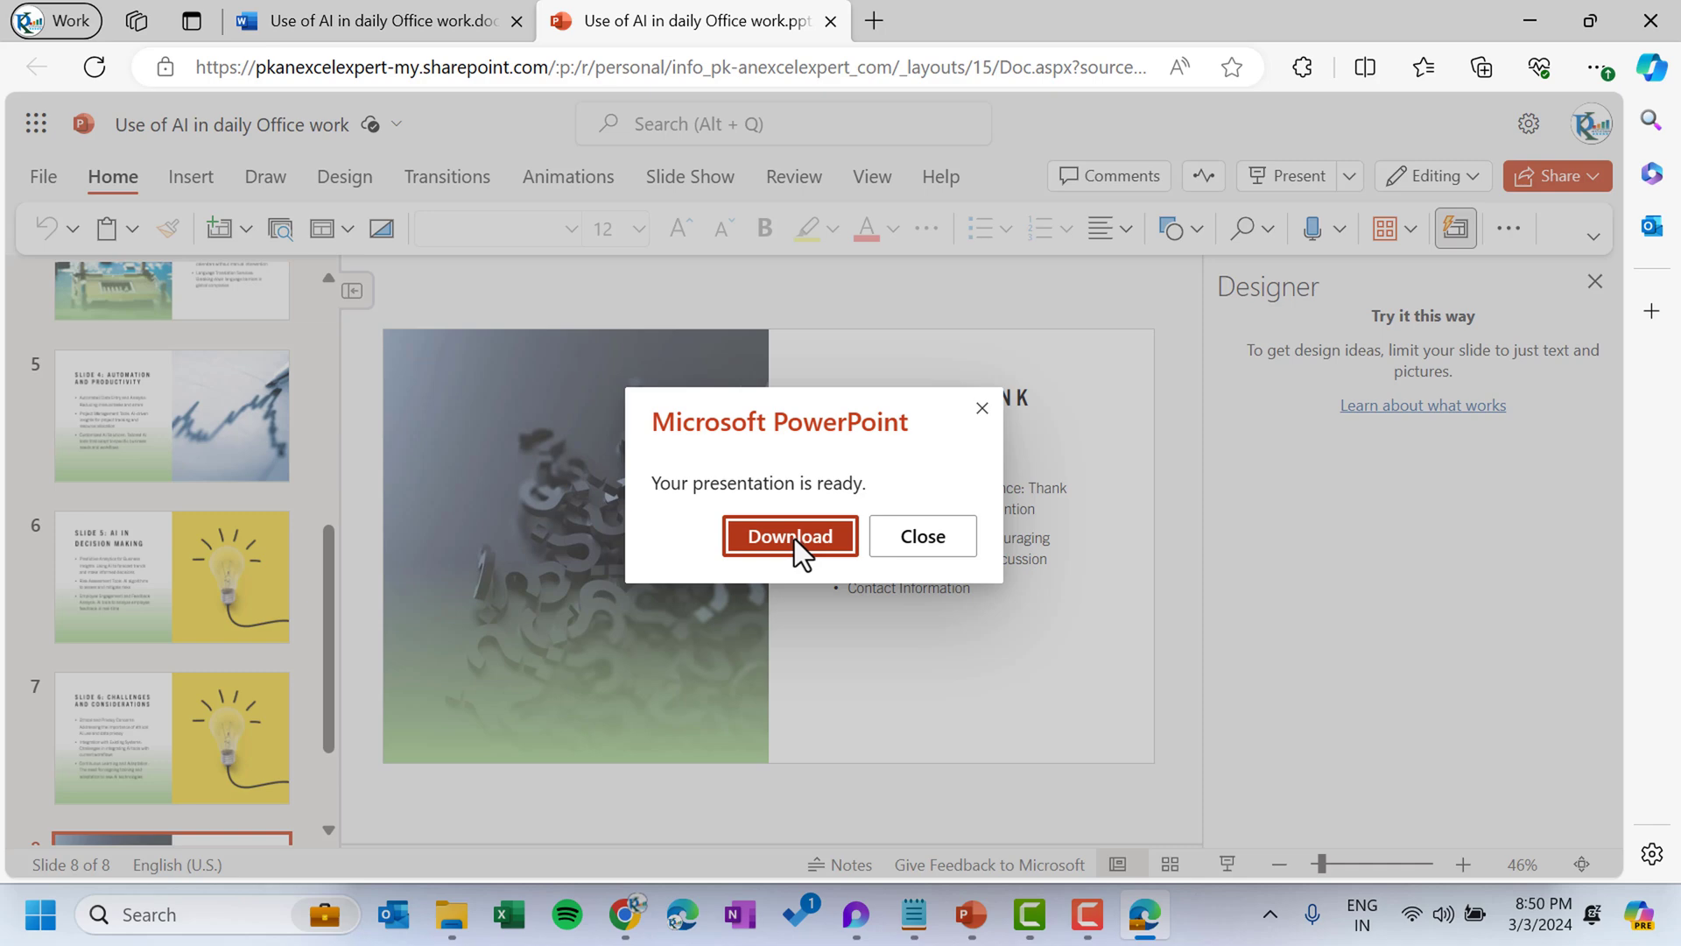
click(795, 539)
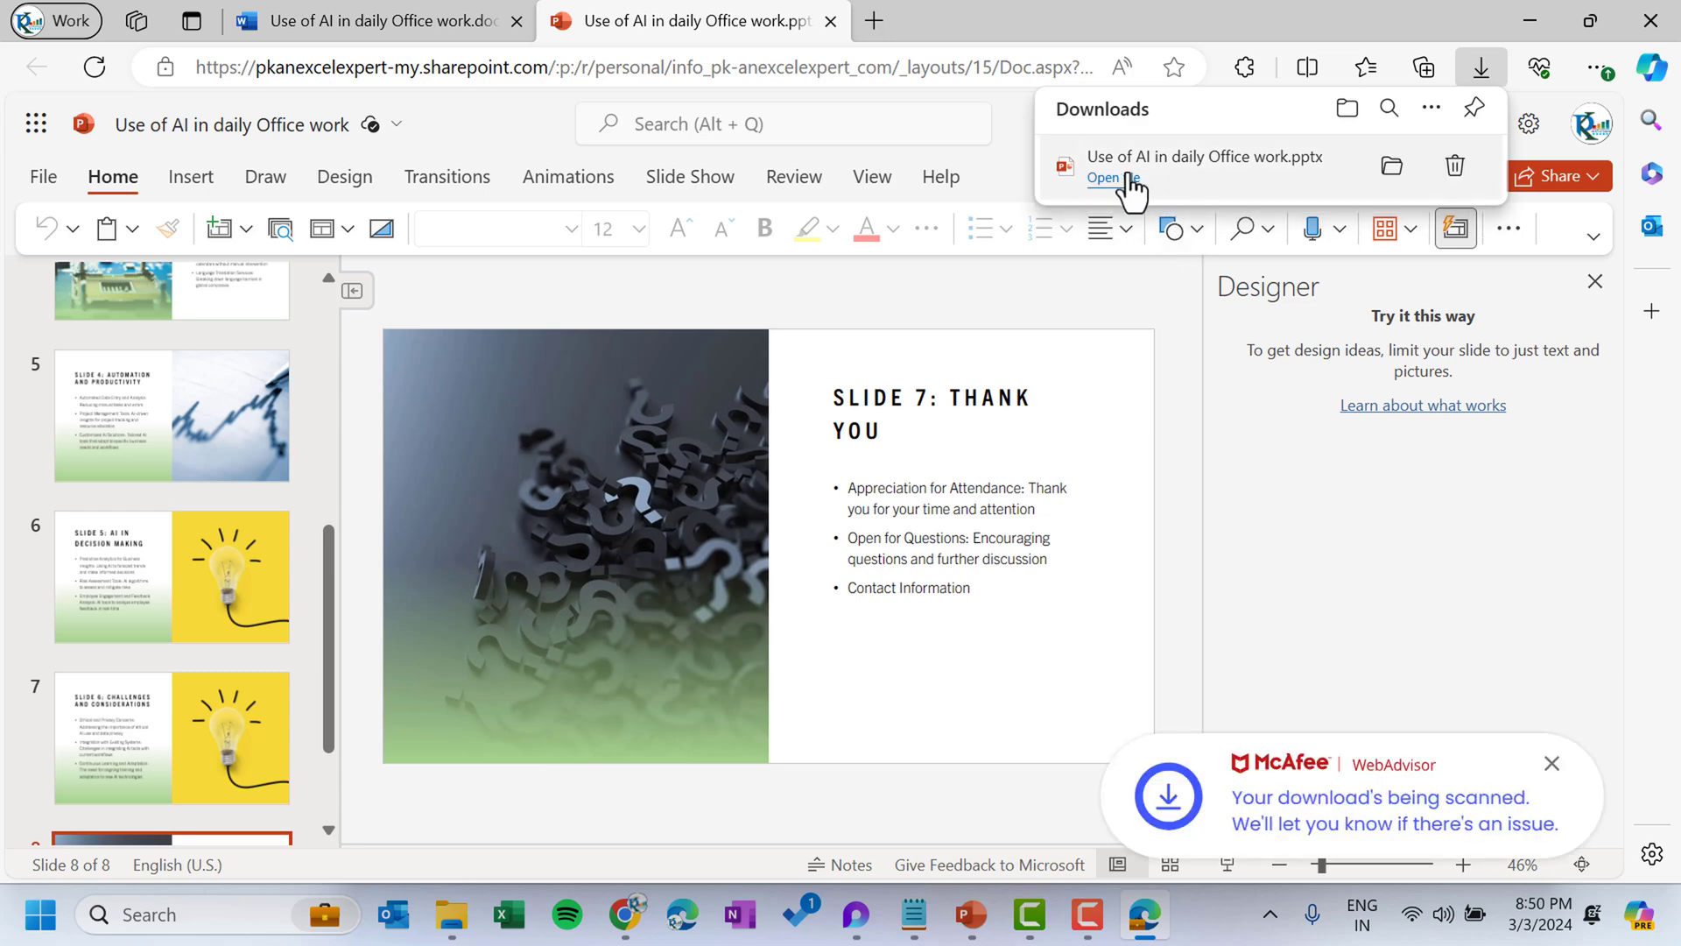
click(1127, 181)
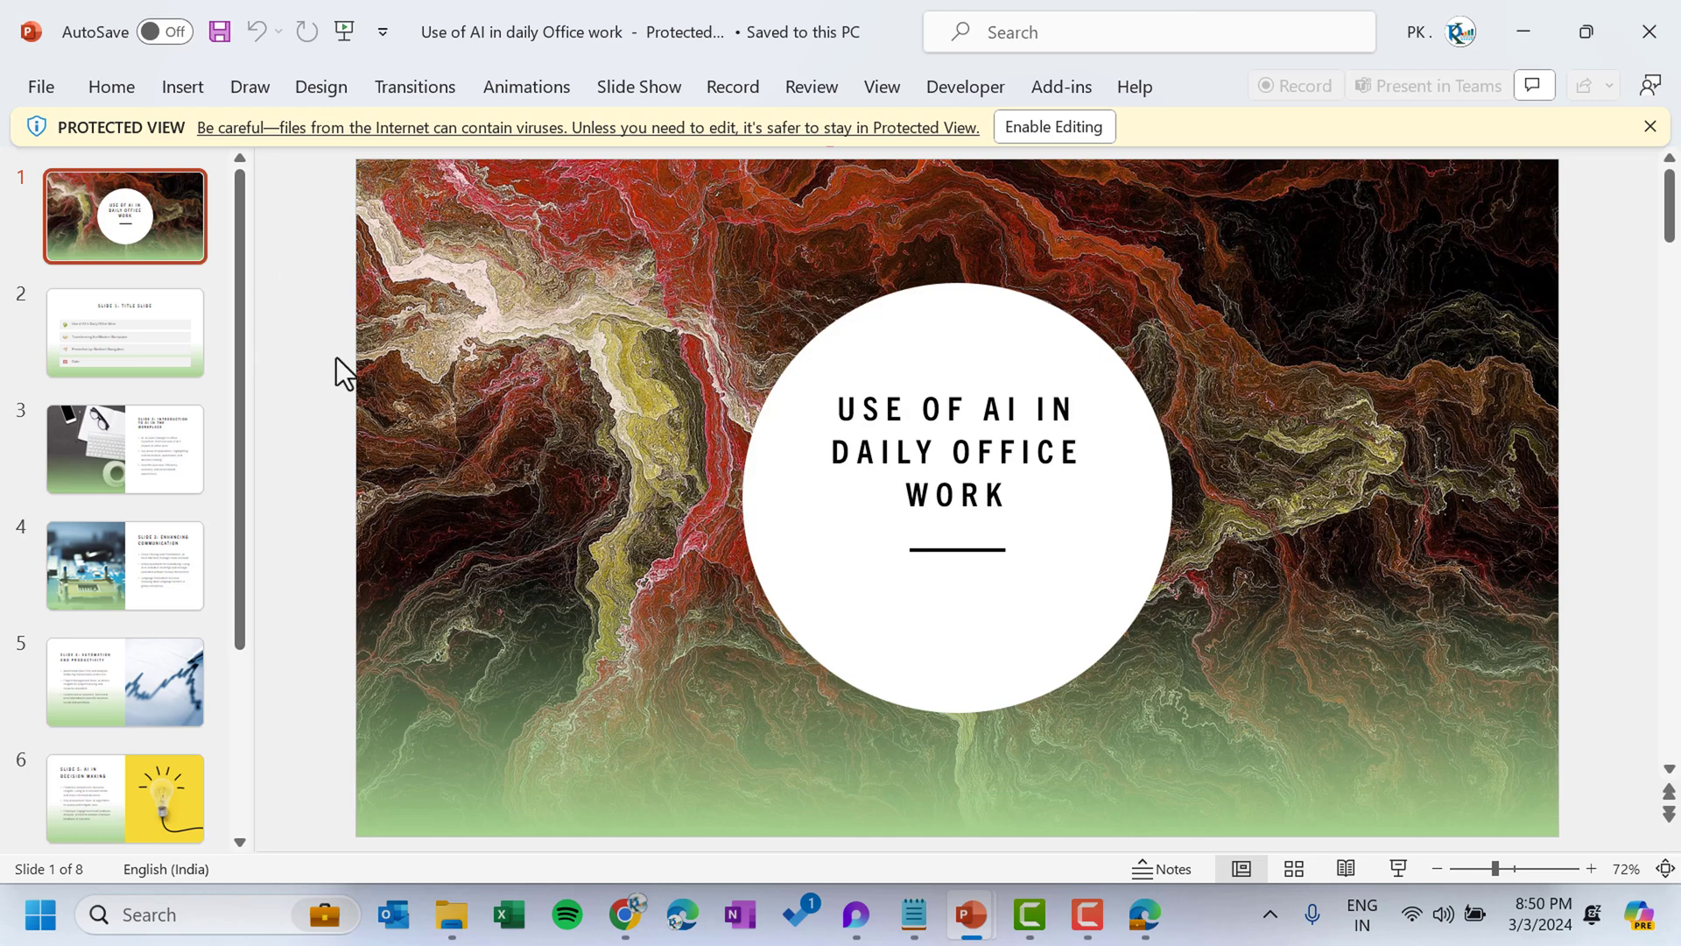
- Review slides 2, 3, 5 and 4 of the downloaded deck, then close it
click(121, 340)
click(170, 439)
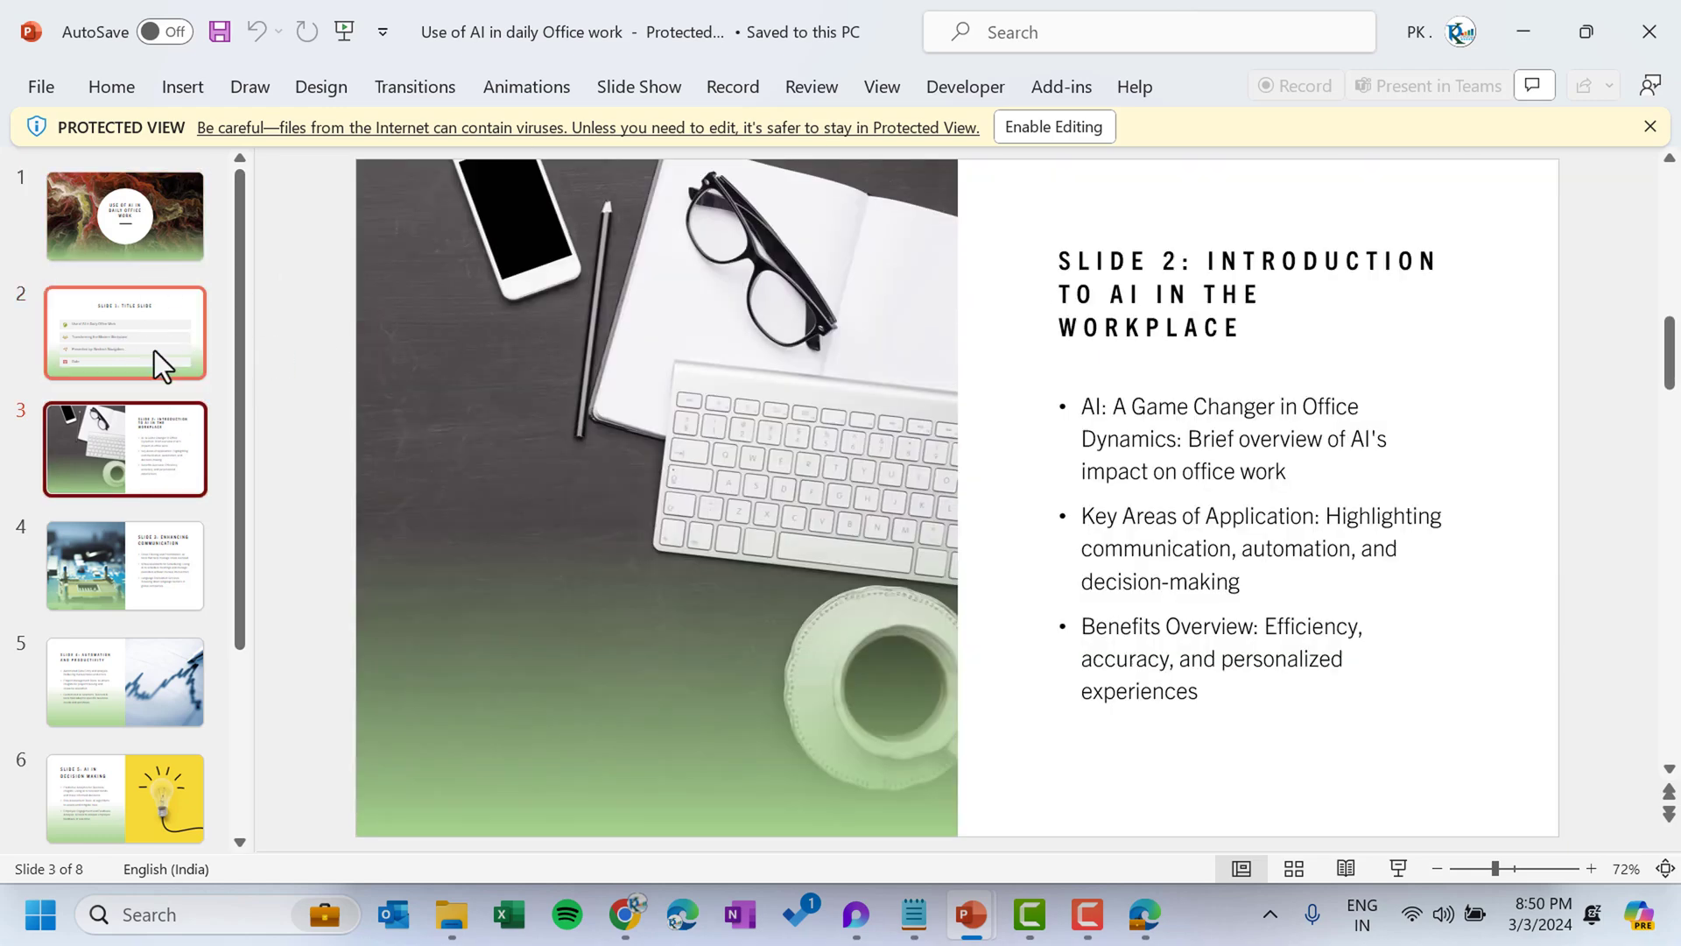
click(159, 685)
click(173, 600)
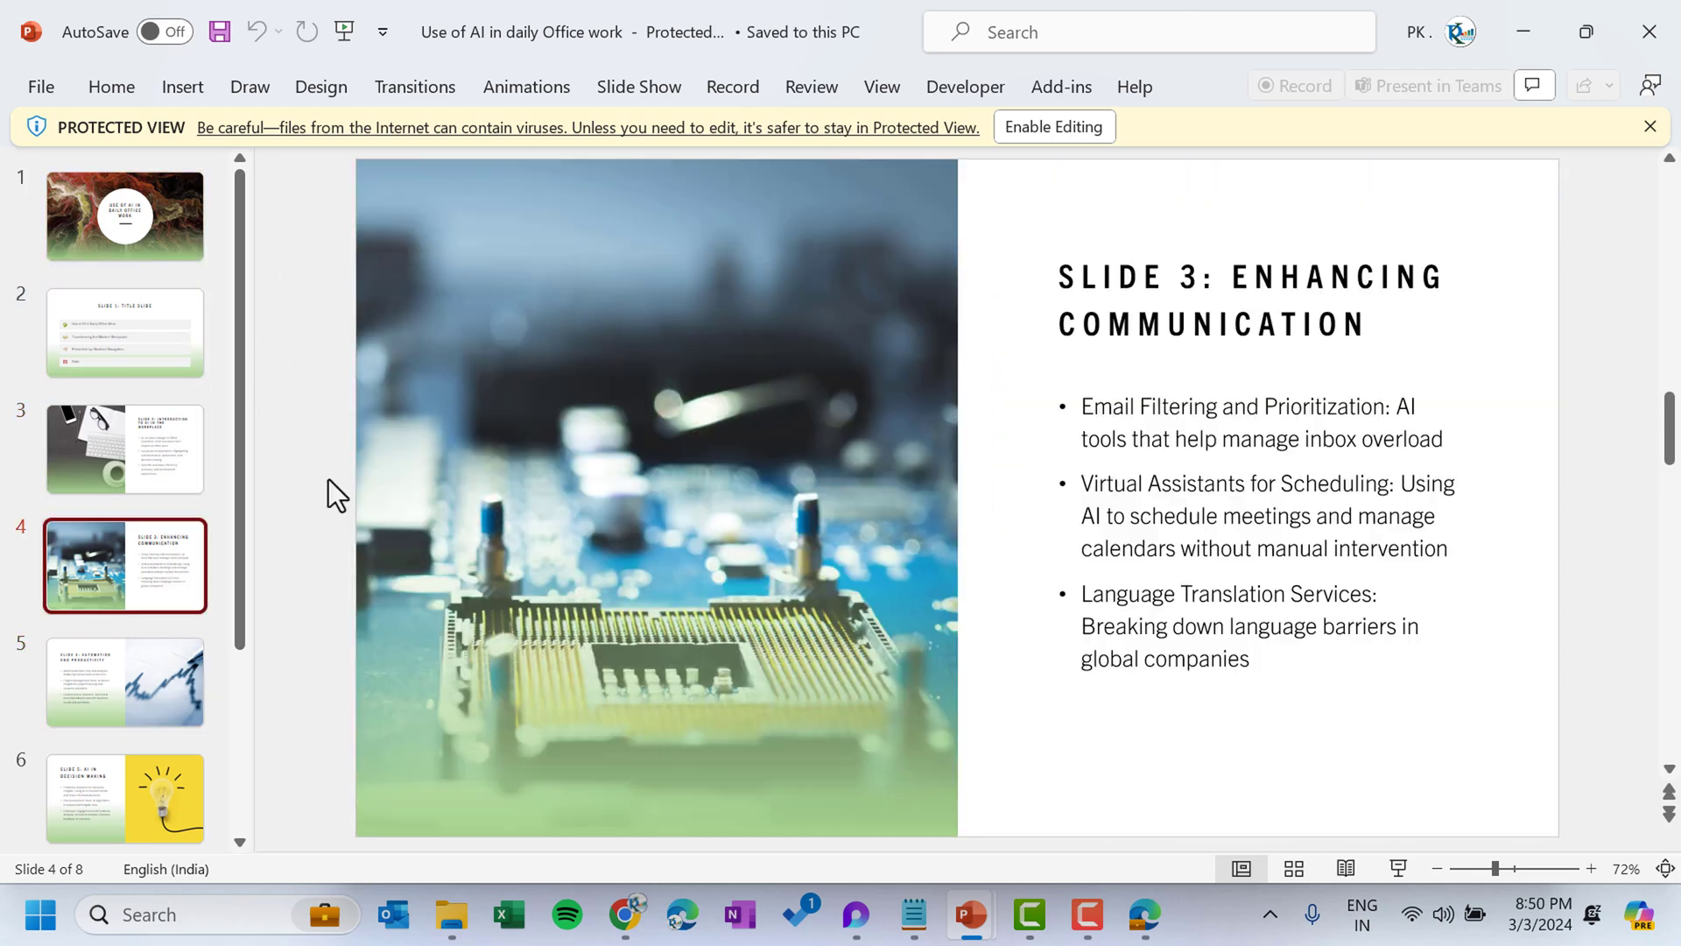
click(1671, 42)
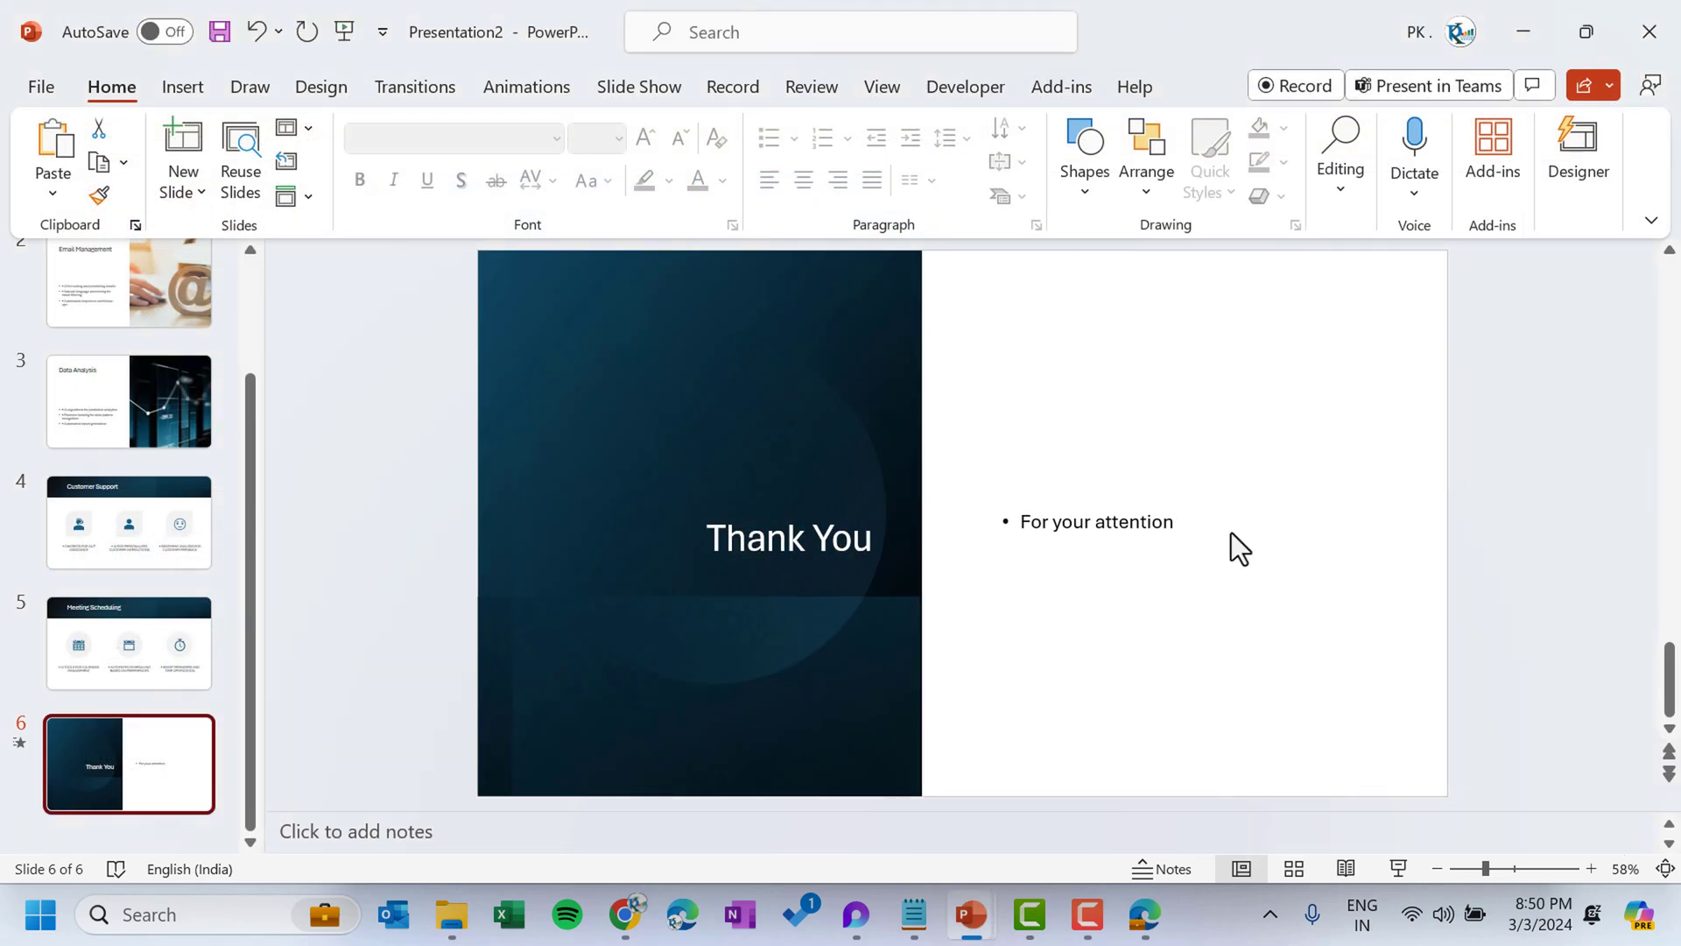